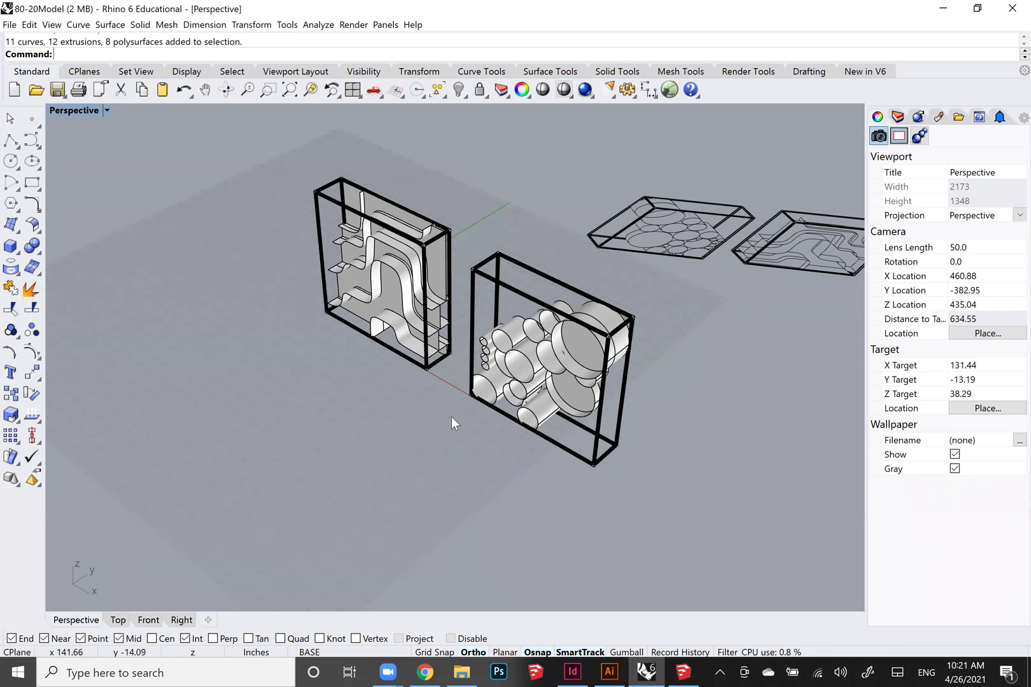
Group all the parts of the frame containing the cylinders
right_click_drag(402, 402, 431, 390)
scroll(406, 388, "down", 2)
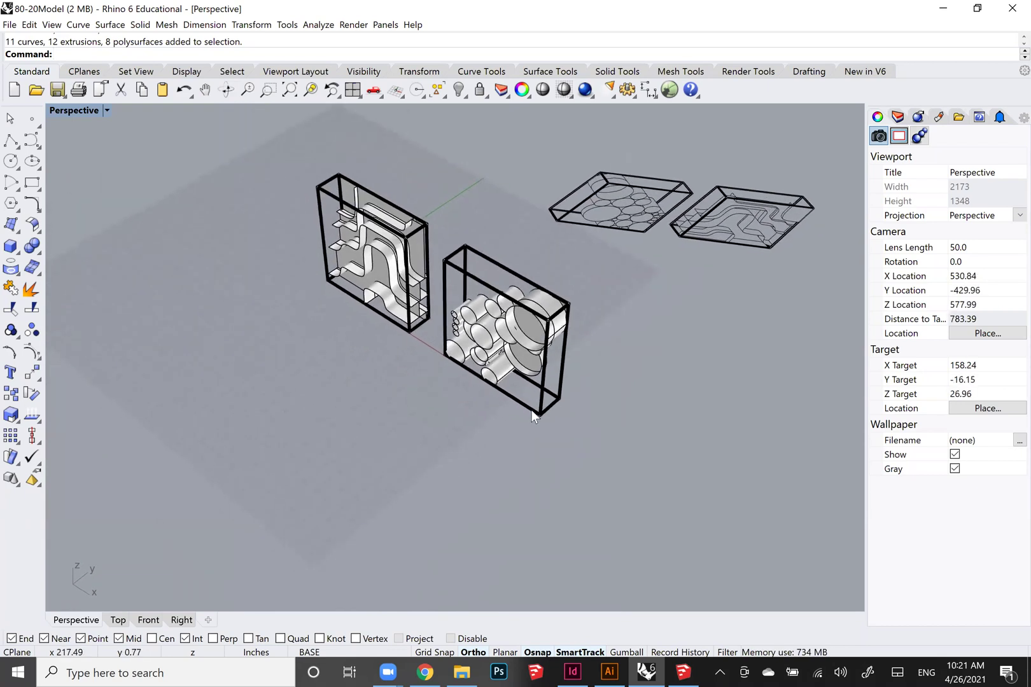
left_click(534, 402)
left_click(496, 418)
right_click_drag(496, 418, 576, 426)
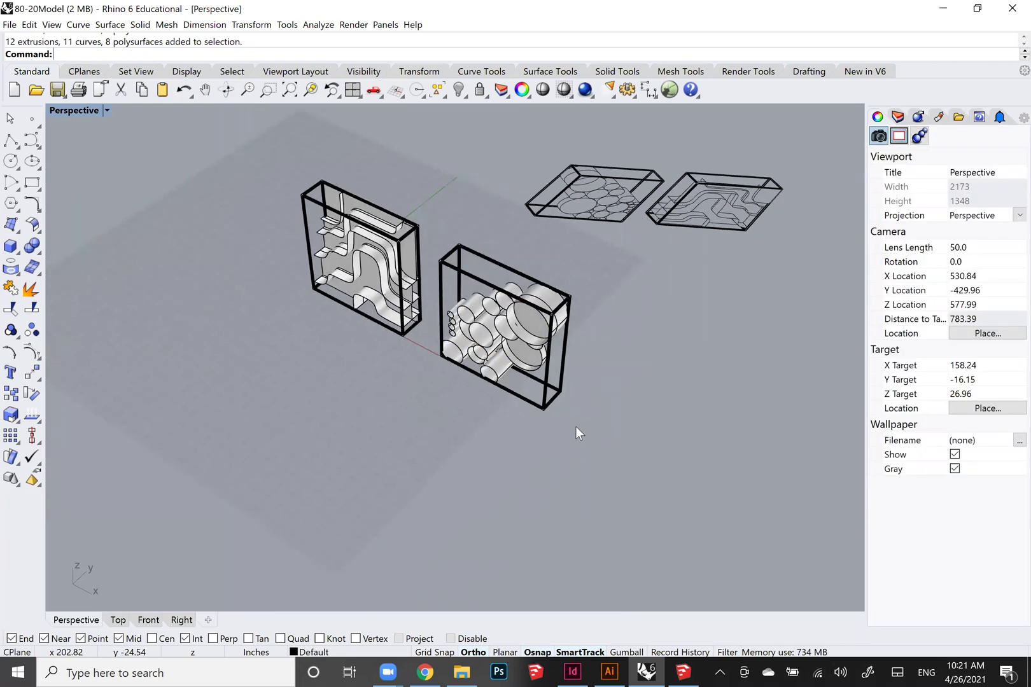
left_click_drag(583, 427, 435, 260)
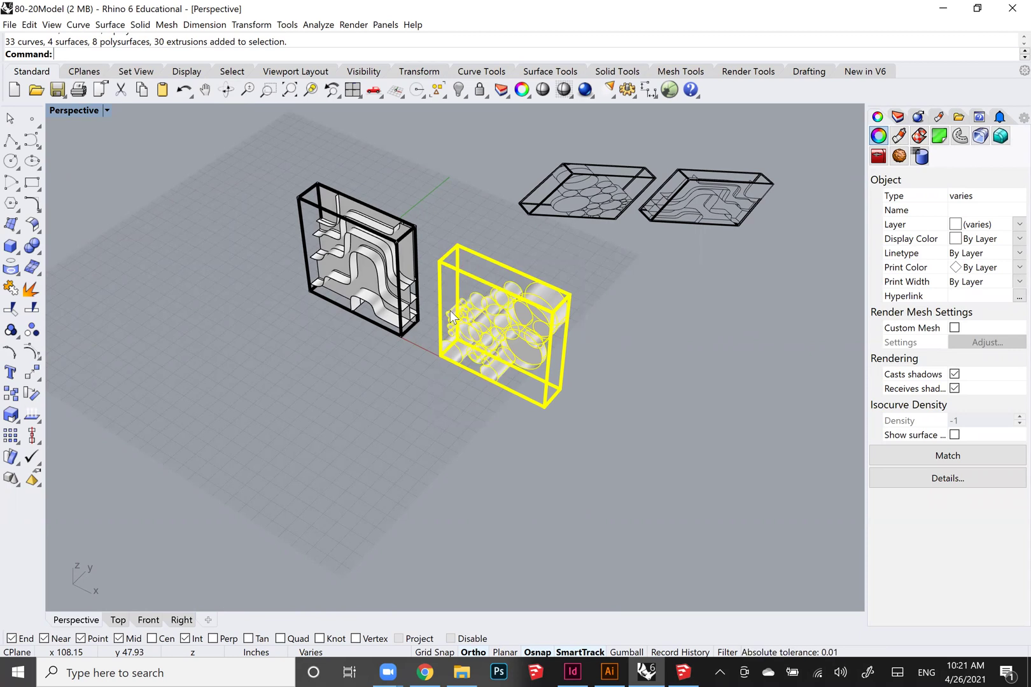
type("Group")
key("Return")
Mirror a copy of the grouped cylinder frame across a plane parallel to the X axis at its rear lower corner
type("Mirror")
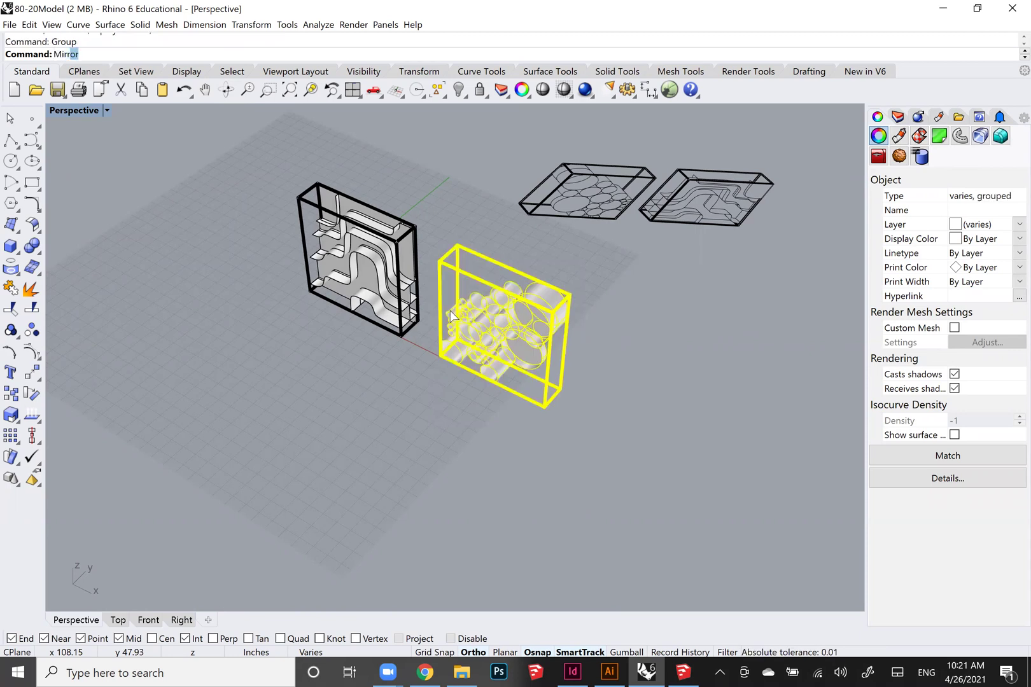
key("Return")
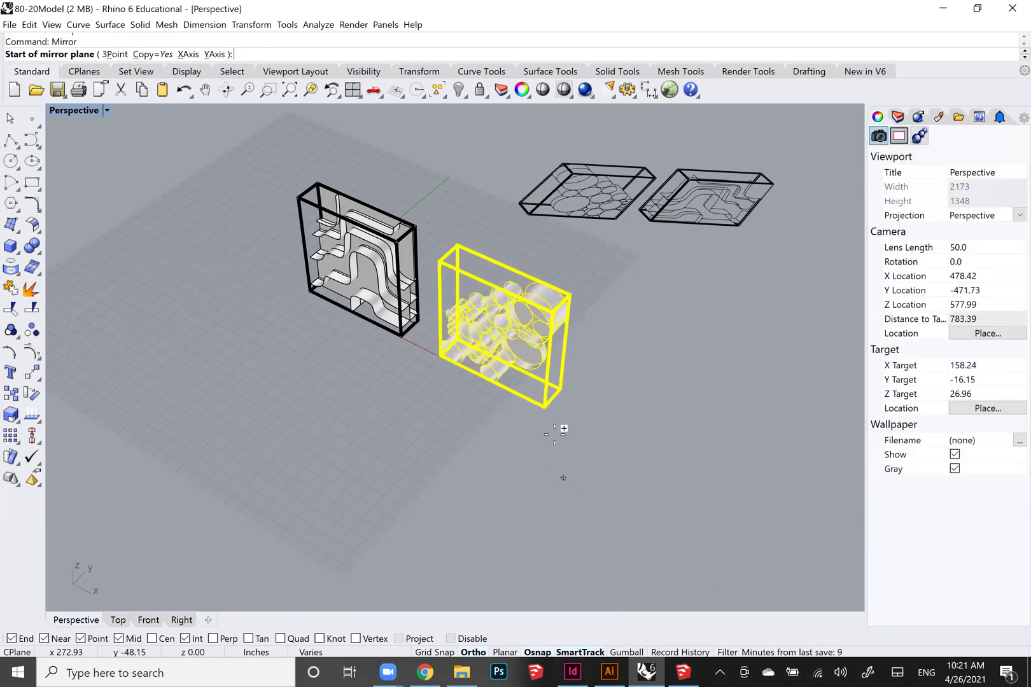
scroll(566, 390, "up", 5)
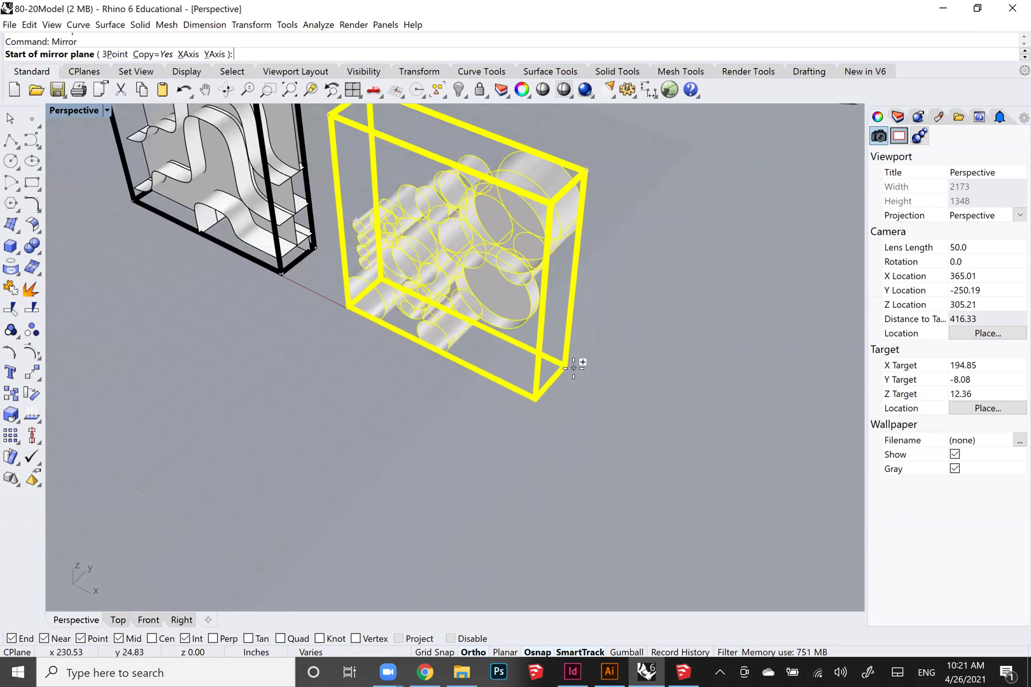
left_click(574, 368)
left_click(665, 396)
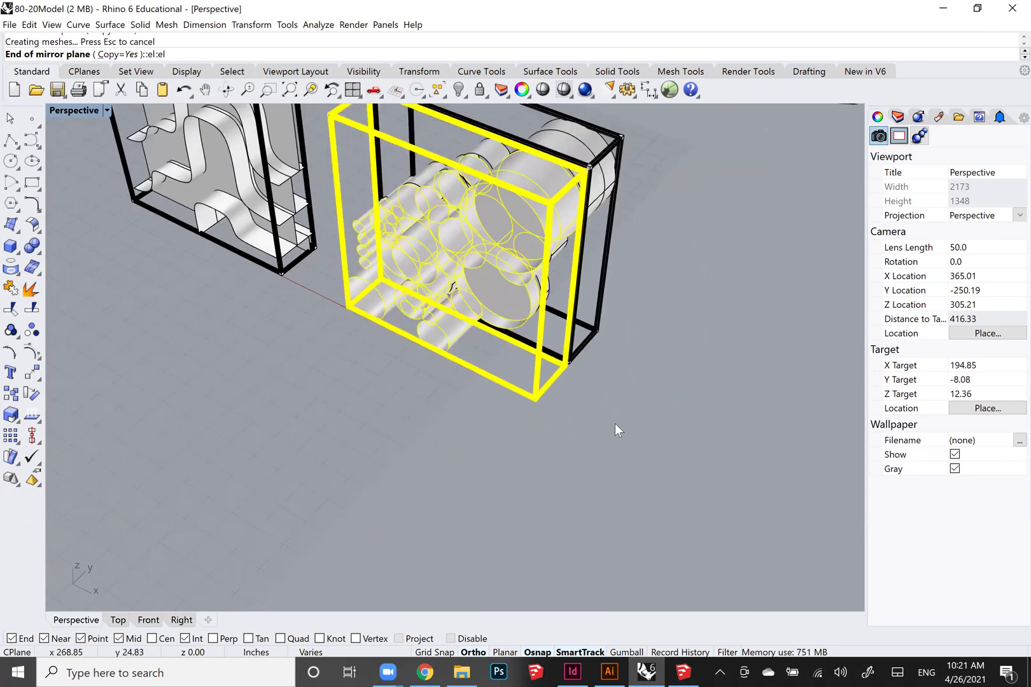
left_click(577, 407)
Move the mirrored frame along Y to close the gap, snapping its lower corner to the adjacent corner of the original cylinder frame
scroll(541, 391, "down", 4)
right_click_drag(541, 391, 448, 442)
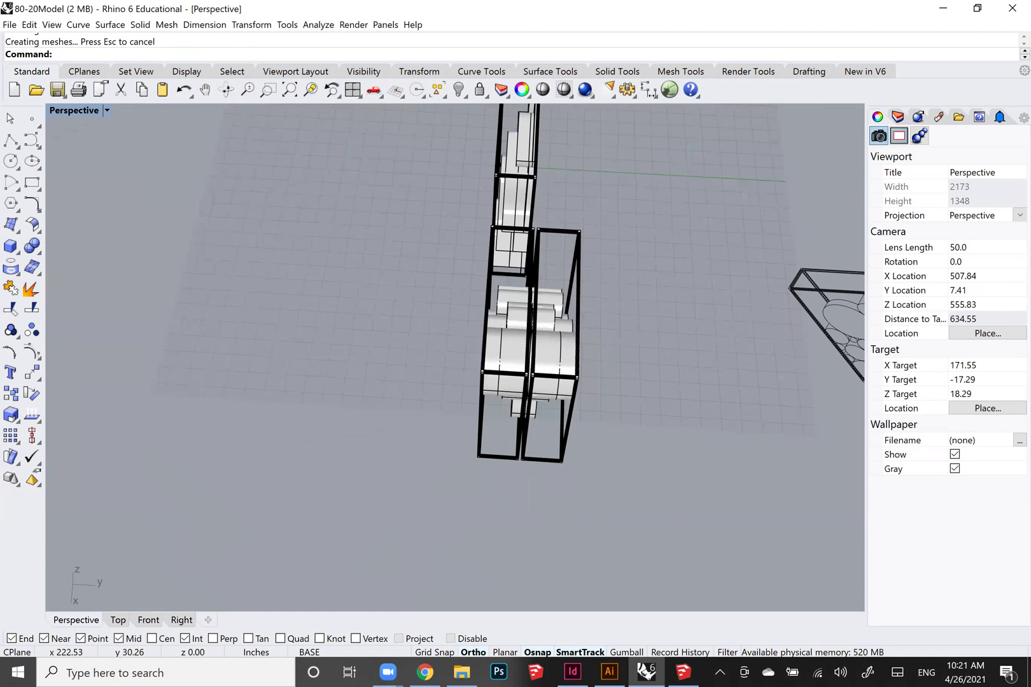
left_click(523, 457)
scroll(511, 463, "up", 9)
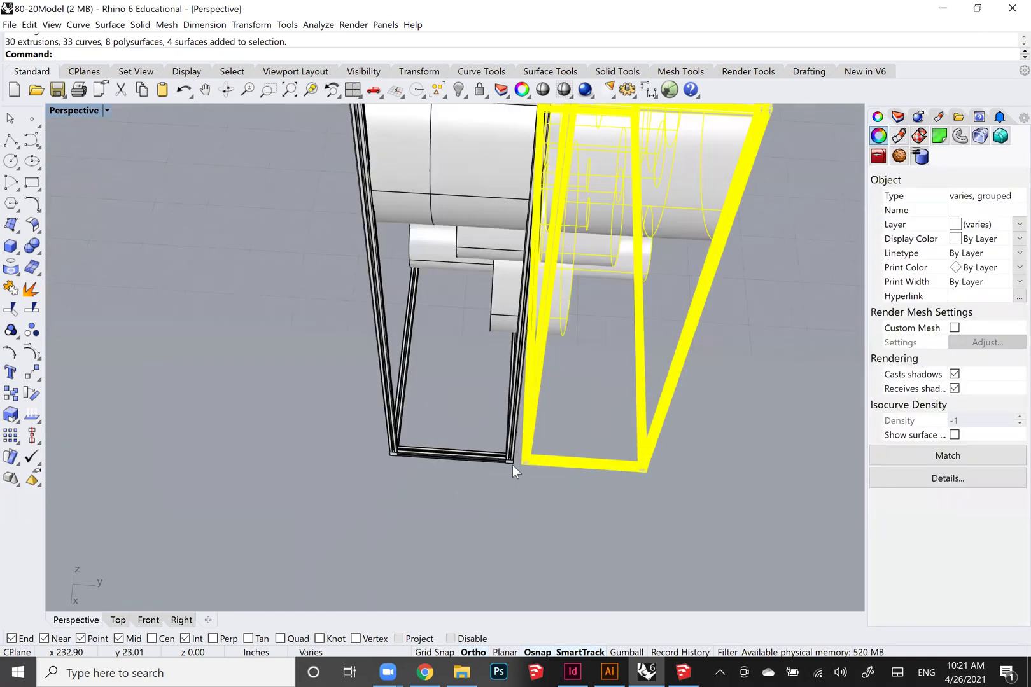
left_click(512, 465)
right_click_drag(512, 464, 517, 458)
scroll(506, 463, "down", 4)
left_click(517, 458)
type("m")
key("Return")
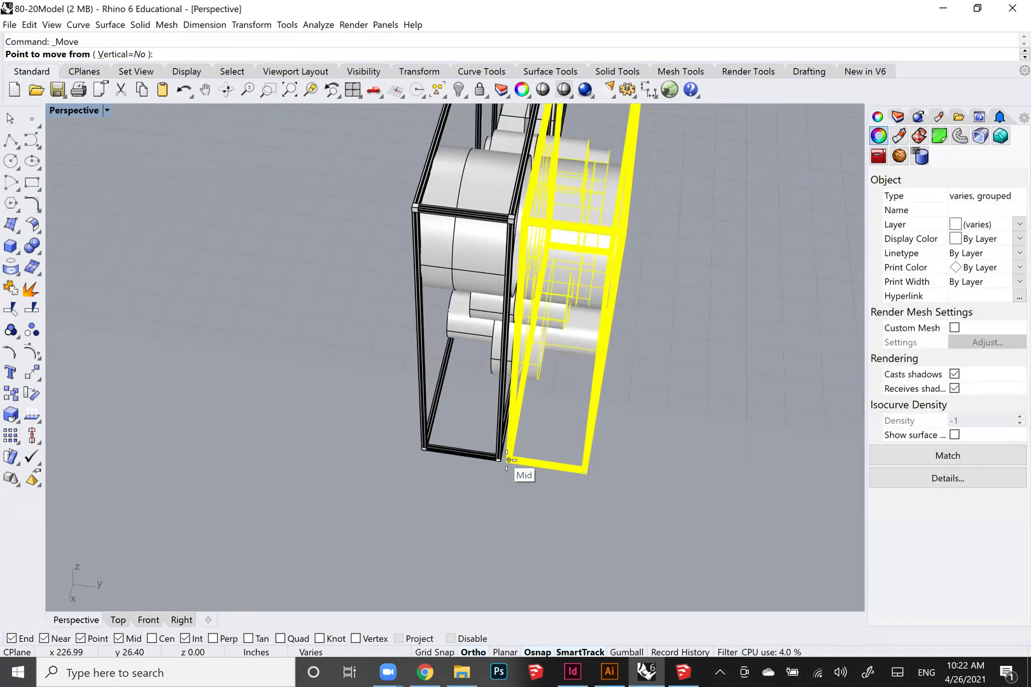
scroll(504, 458, "up", 5)
left_click(490, 458)
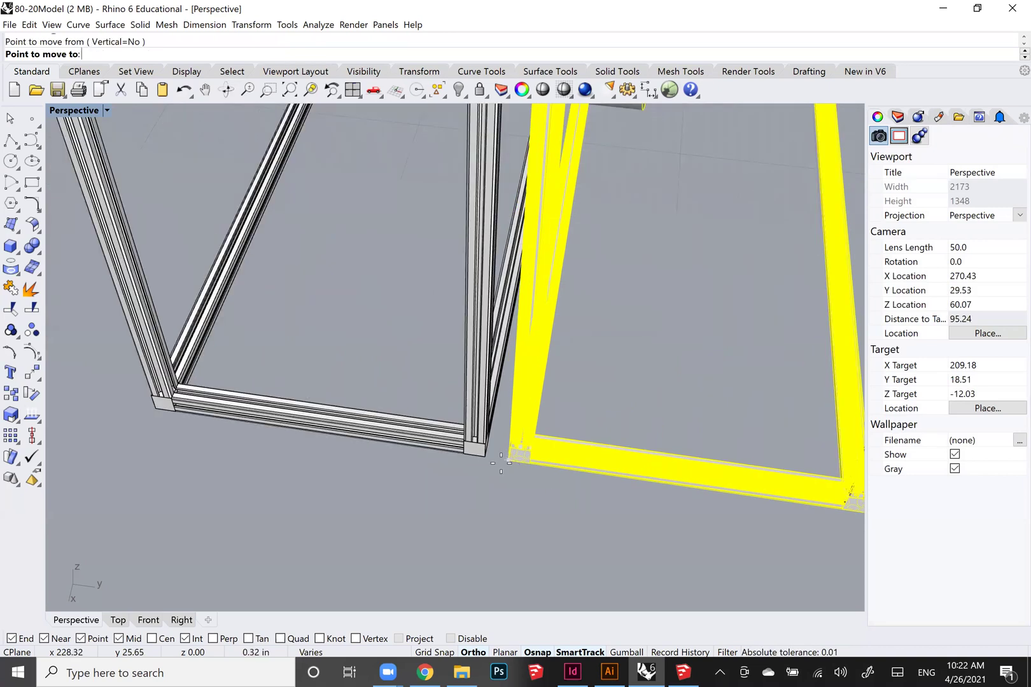
scroll(490, 458, "up", 3)
left_click(489, 458)
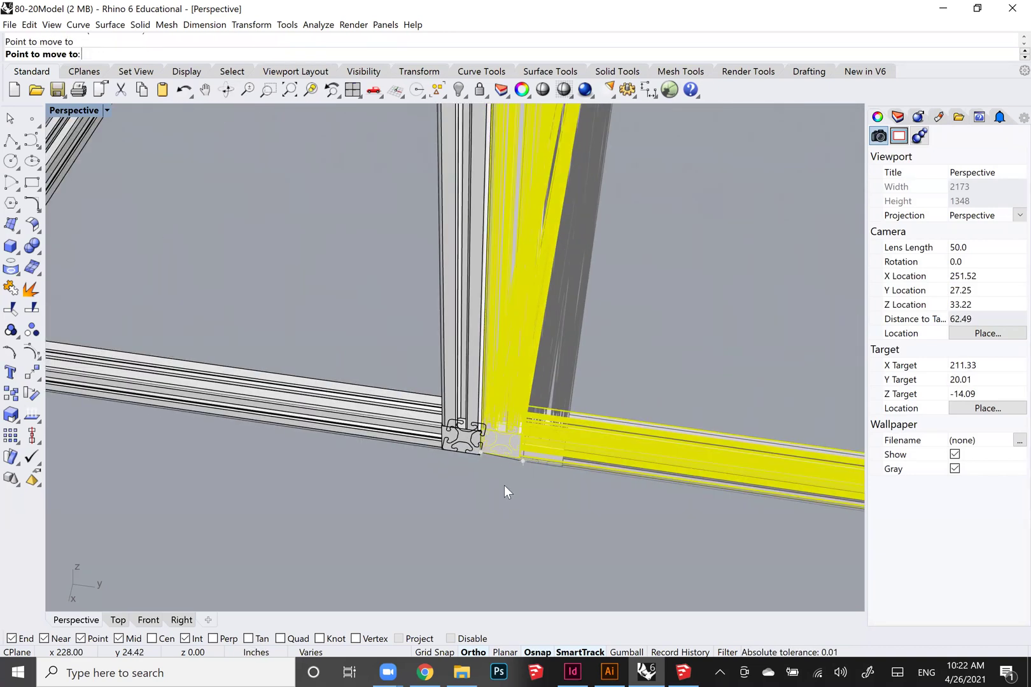
scroll(484, 458, "up", 4)
right_click(484, 458)
scroll(497, 462, "down", 3)
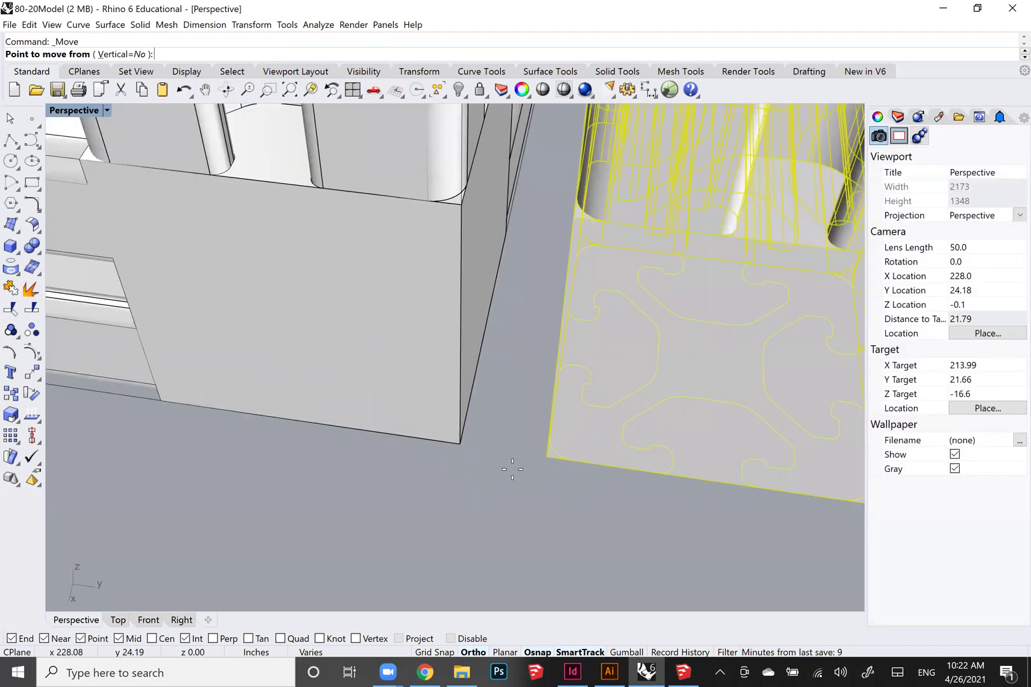
left_click(519, 484)
left_click(503, 490)
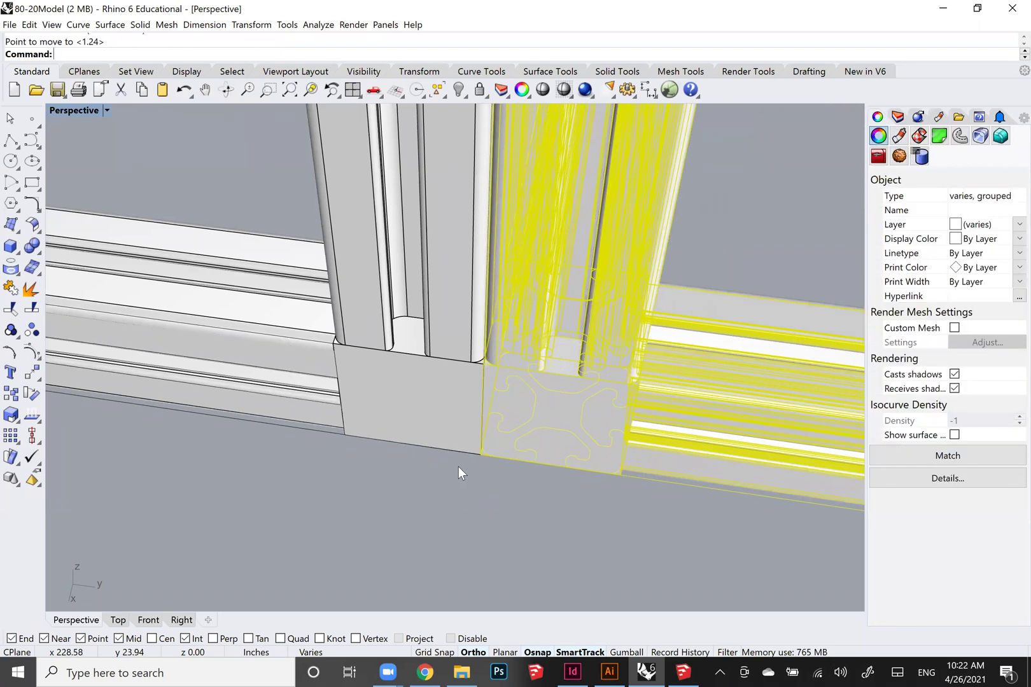
key("Escape")
Examine the two adjoining cylinder frames from several angles, checking that each selects as its own group
scroll(454, 434, "down", 20)
right_click_drag(454, 434, 626, 382)
scroll(447, 401, "down", 3)
right_click_drag(472, 306, 434, 444)
left_click(469, 422)
left_click(498, 414)
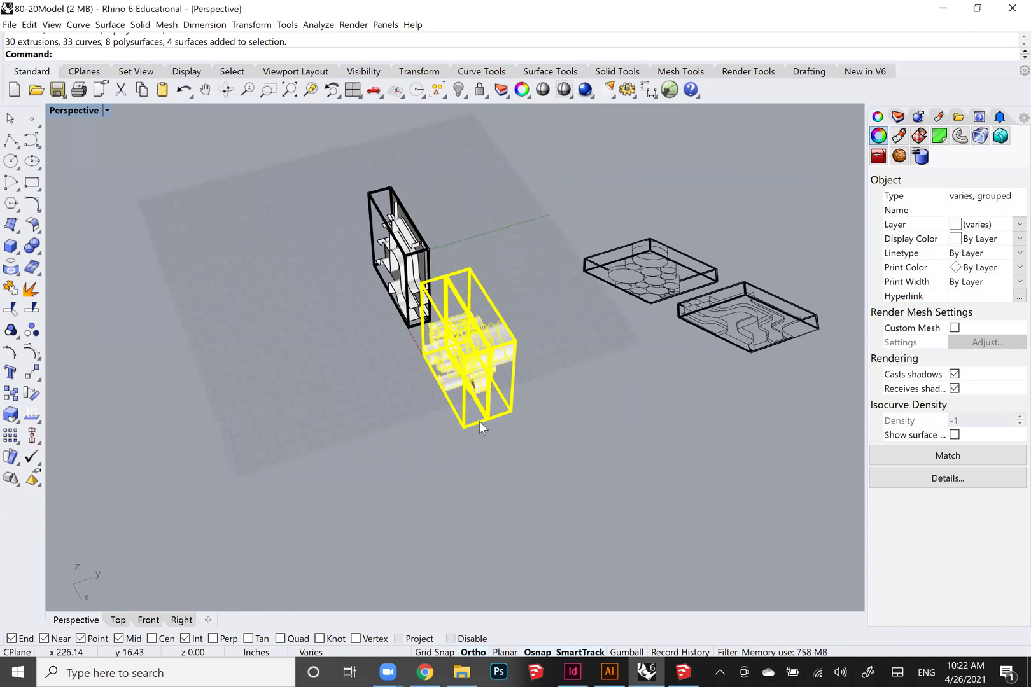
right_click_drag(371, 472, 409, 441)
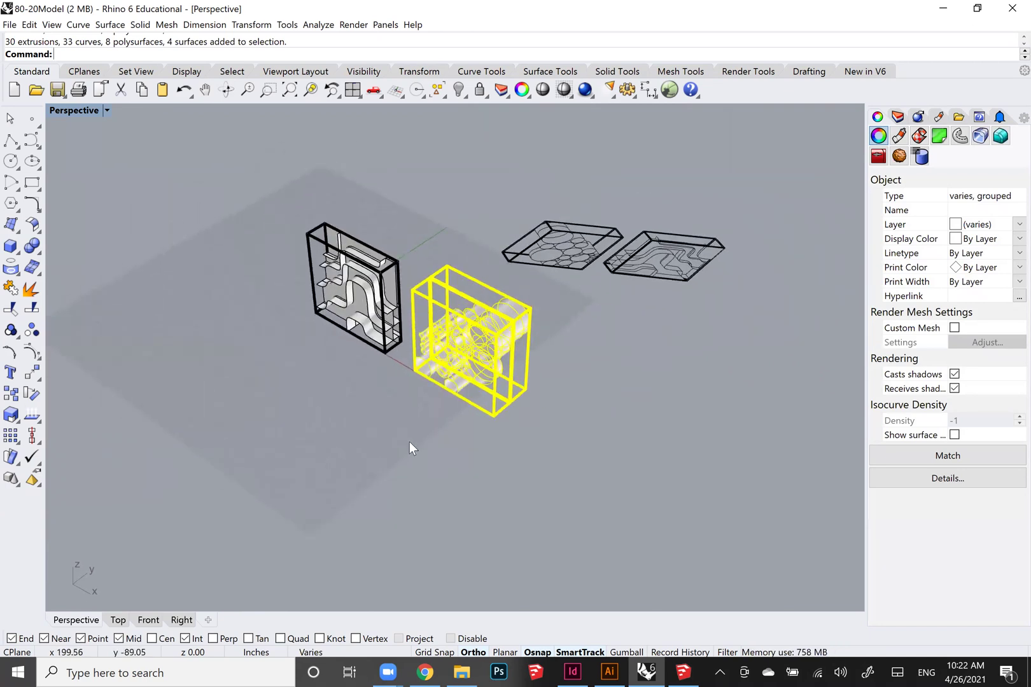
scroll(422, 404, "up", 3)
left_click(469, 405)
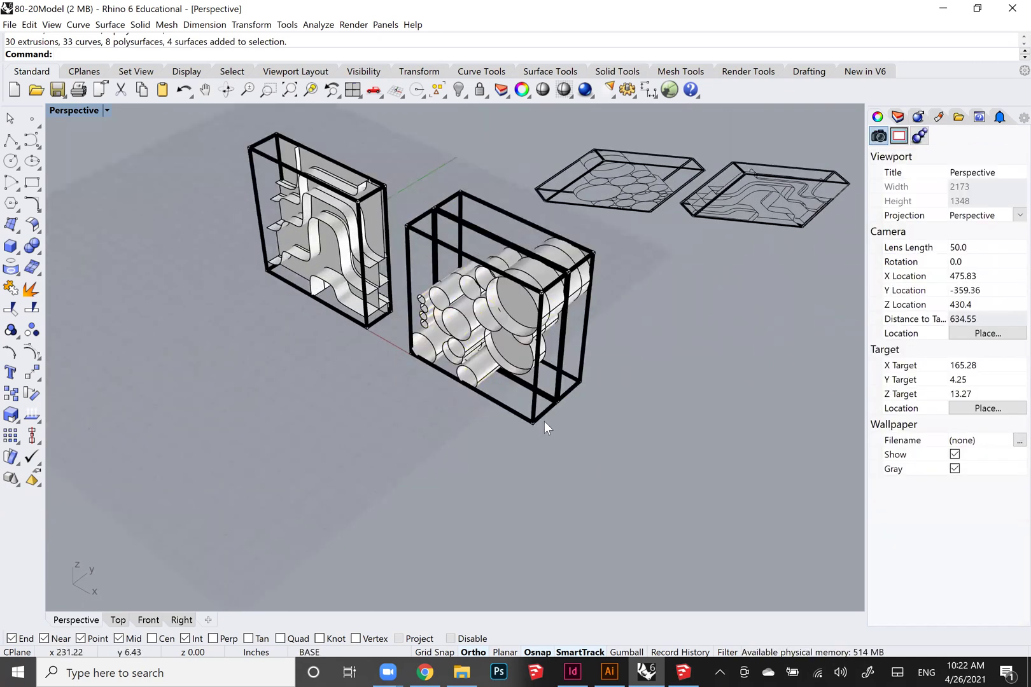
Start exporting only the two adjoining cylinder frames, with SketchUp (*.skp) as the file type
right_click_drag(545, 423, 547, 416)
left_click_drag(610, 430, 528, 378)
right_click_drag(502, 415, 497, 406)
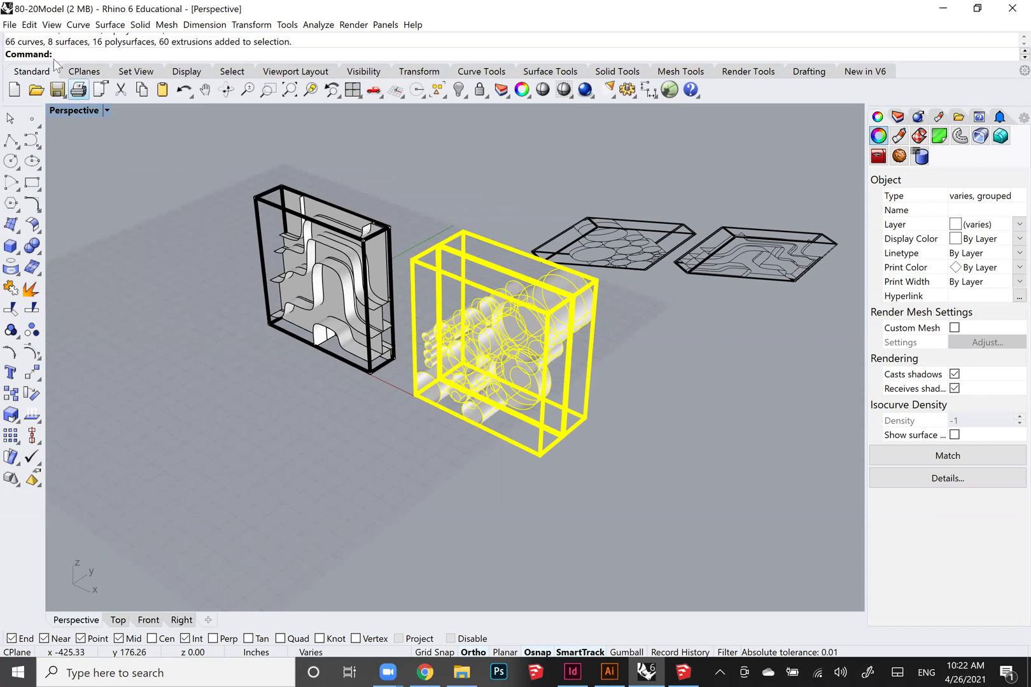
left_click(9, 24)
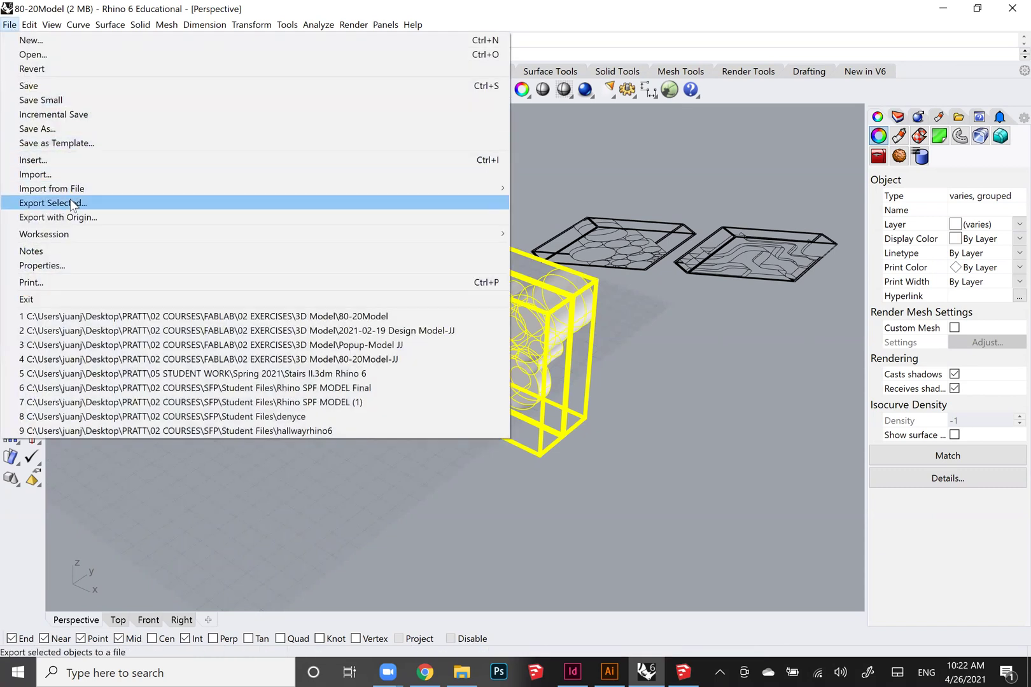
left_click(72, 203)
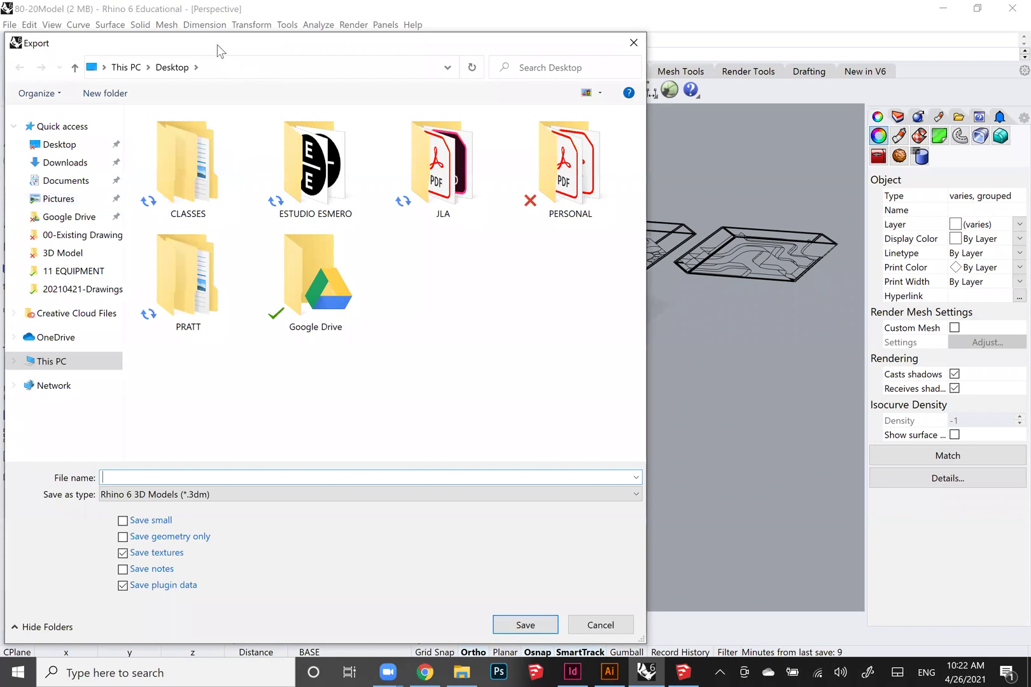
left_click_drag(216, 45, 318, 24)
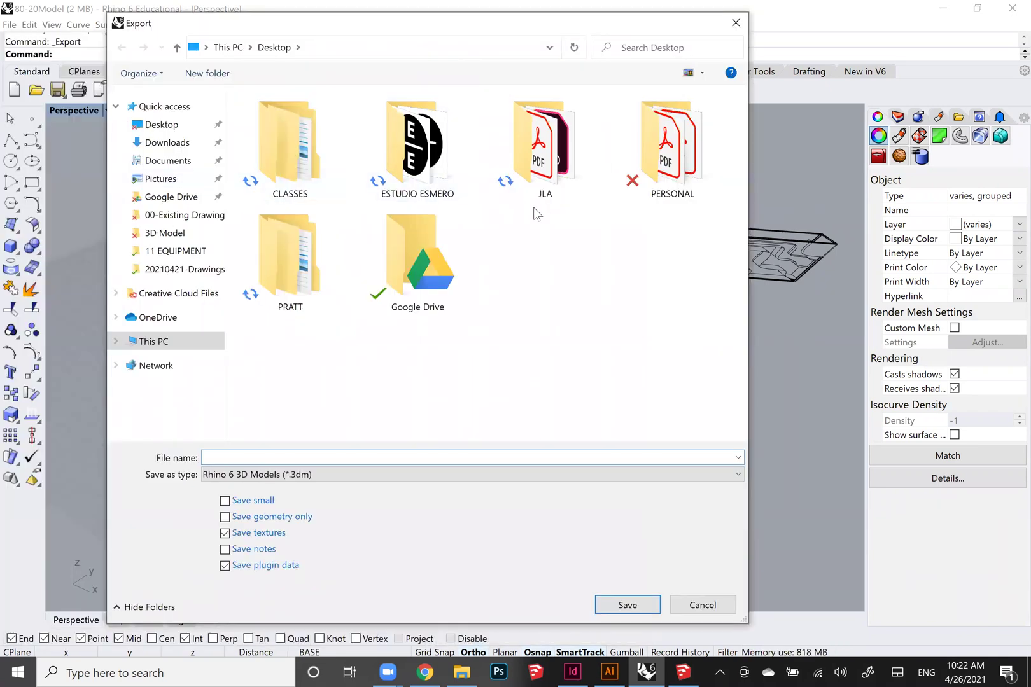
left_click(285, 474)
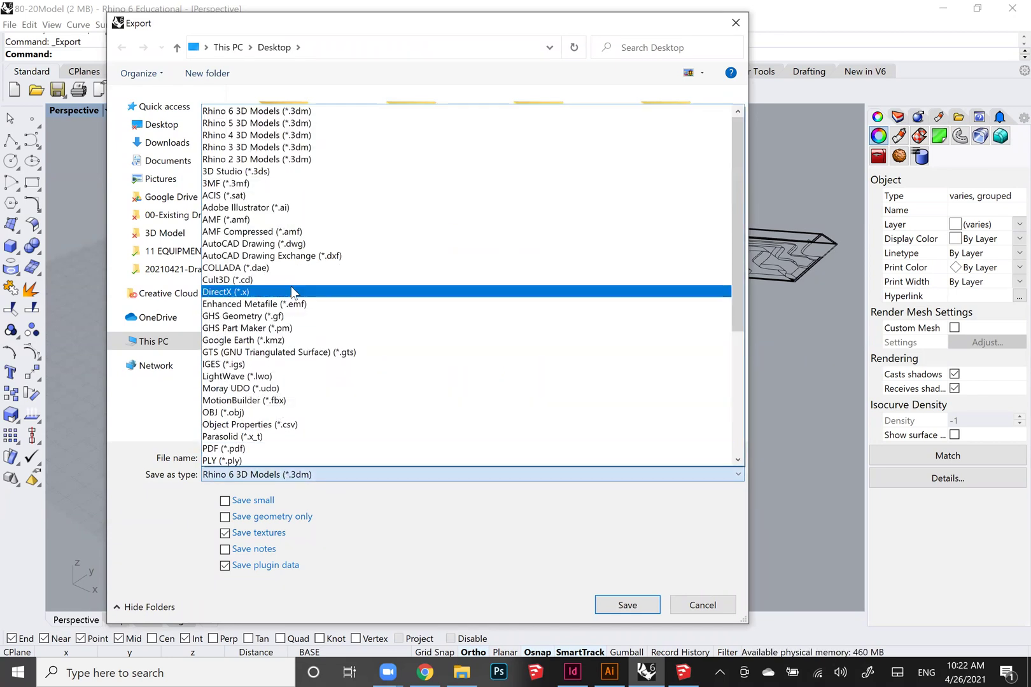
scroll(348, 388, "down", 6)
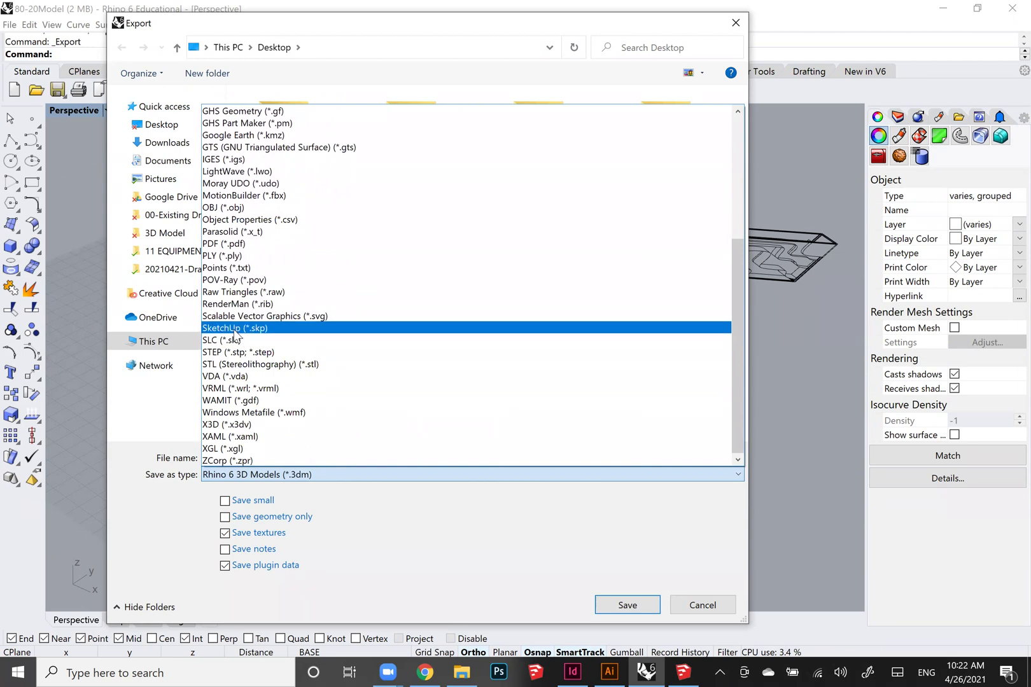
left_click(235, 329)
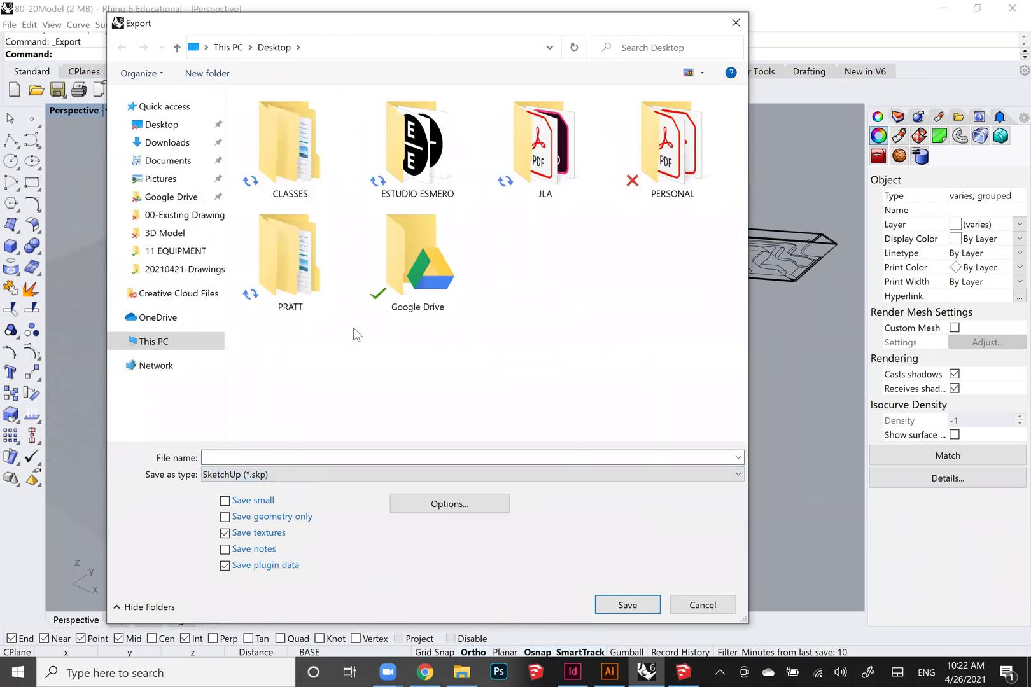
Set the export destination to the Desktop folder PRATT > 02 COURSES > SFP > Tutorials
double_click(292, 234)
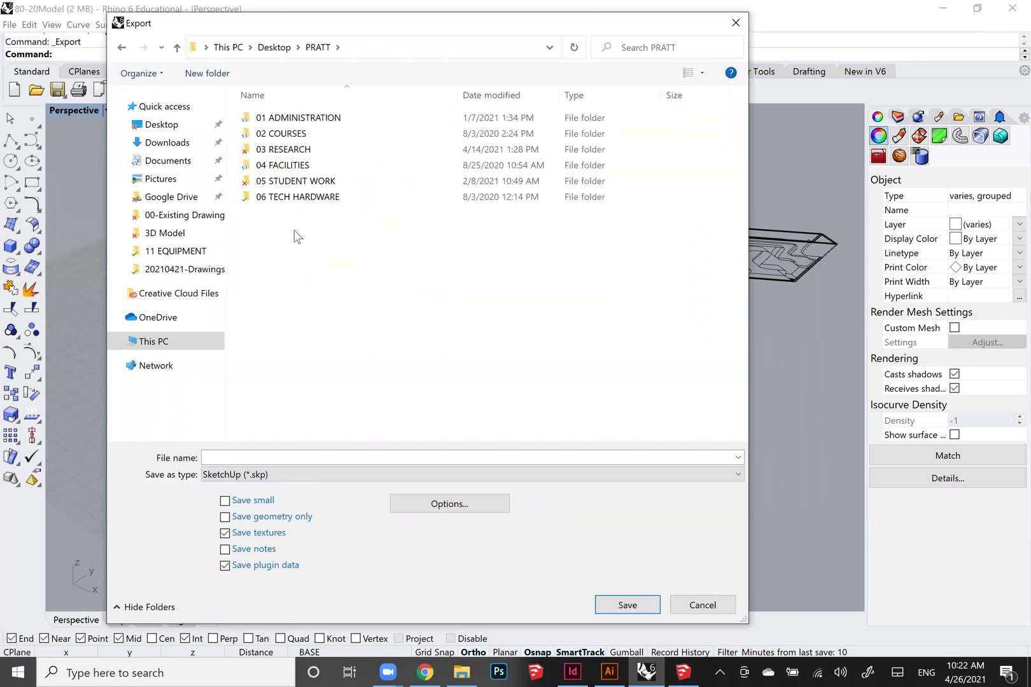
double_click(282, 136)
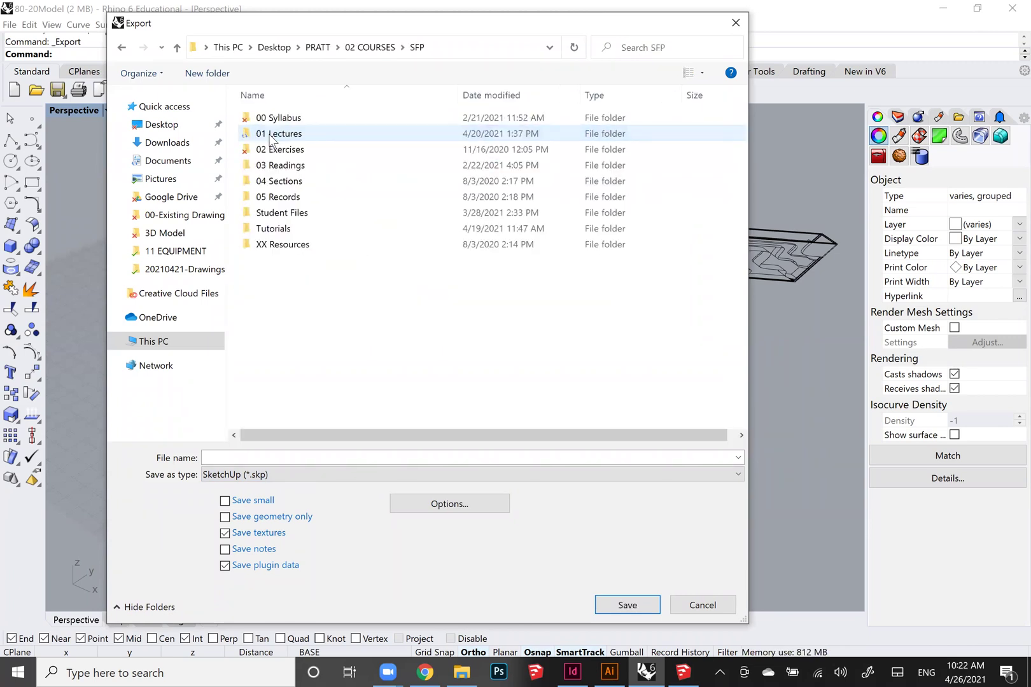
double_click(273, 228)
scroll(390, 357, "down", 3)
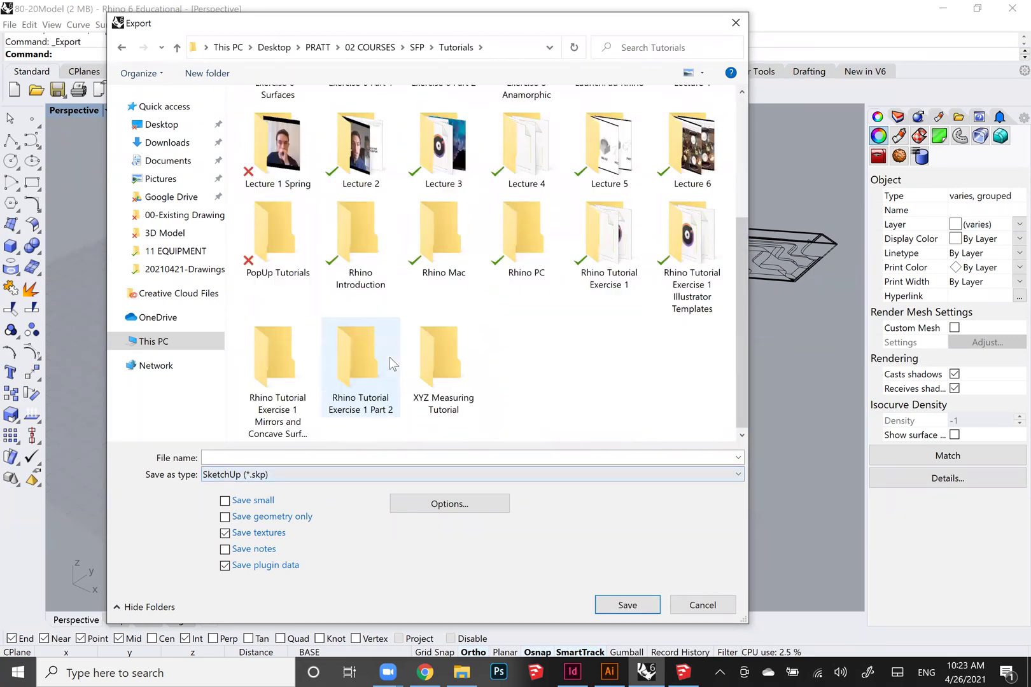
Name the exported file "PopUp Site" and save it
left_click(241, 455)
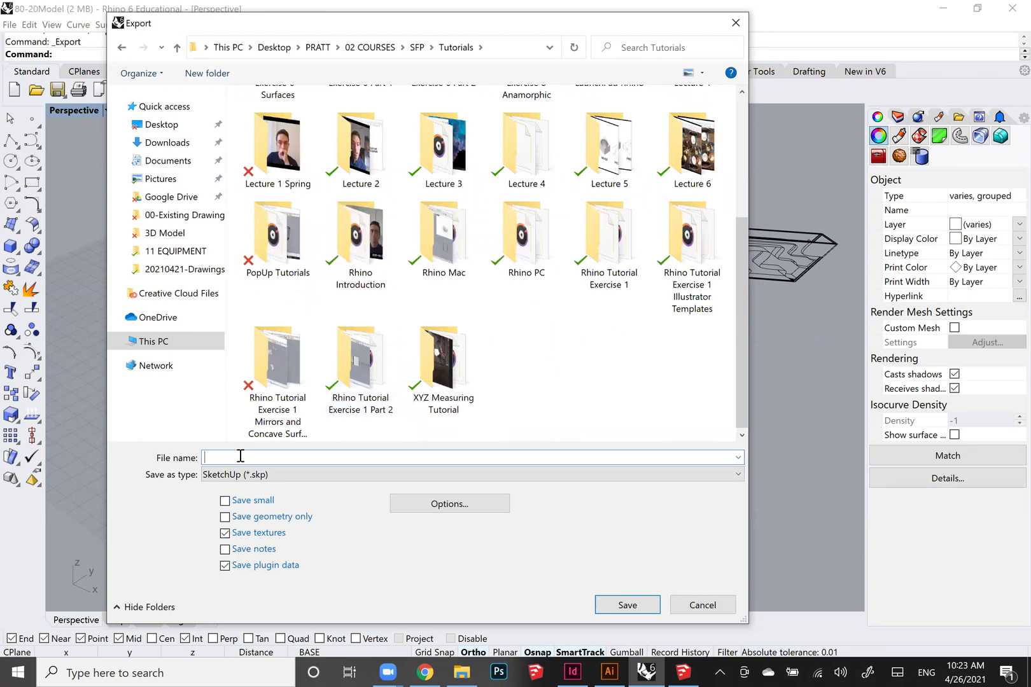
type("Pi")
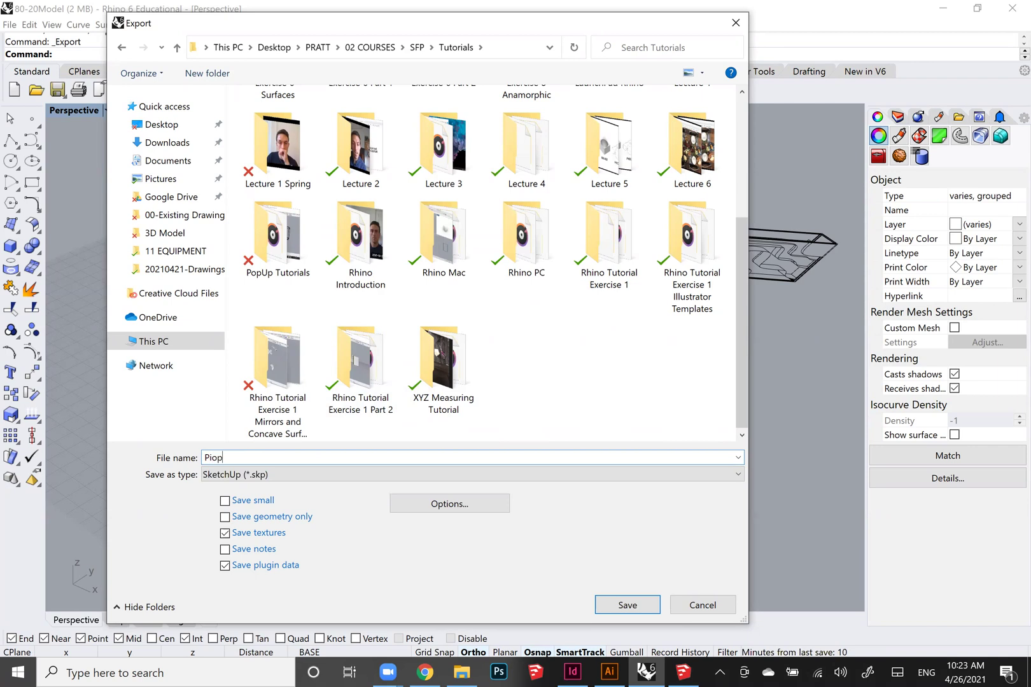
key("BackSpace")
type("opUp")
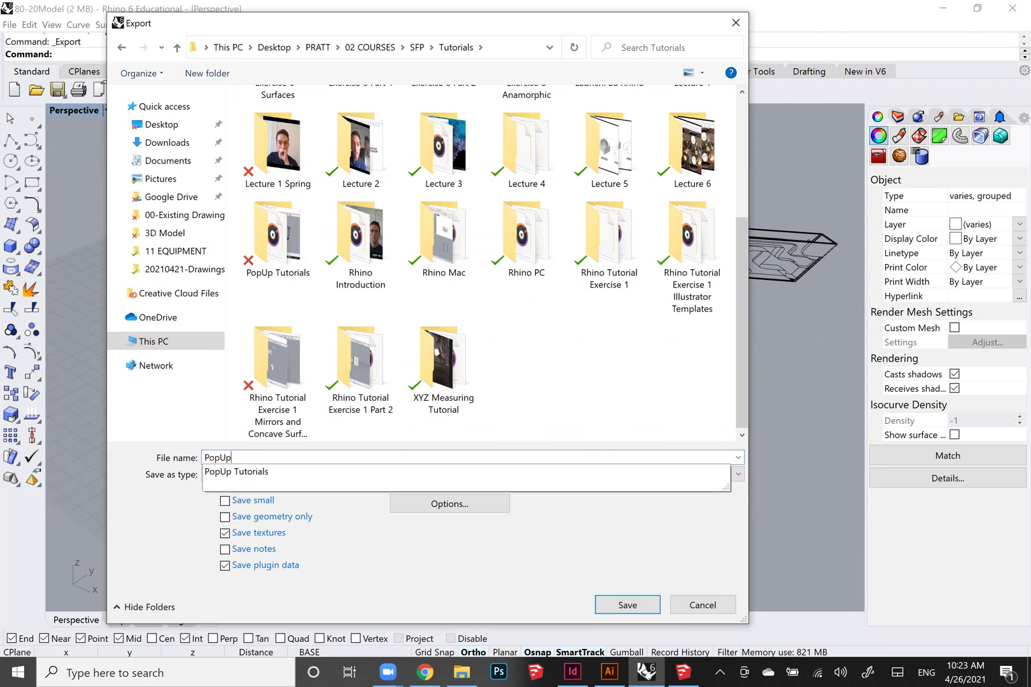
type(" Site")
key("Return")
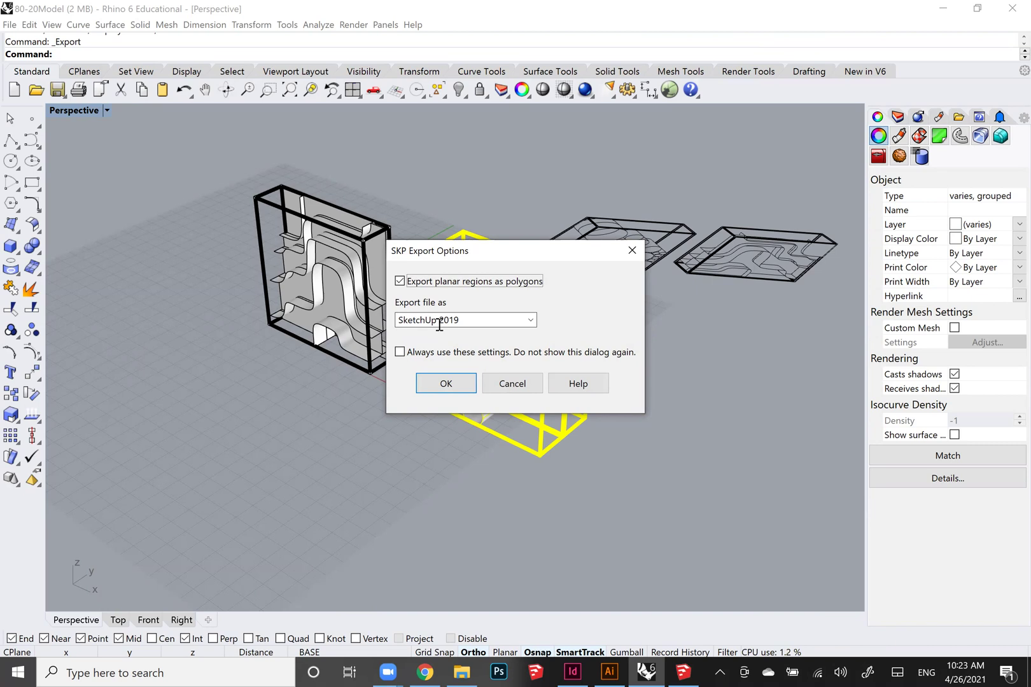
Finish the export in SketchUp 2019 format with planar regions exported as polygons, and clear the selection
left_click(478, 320)
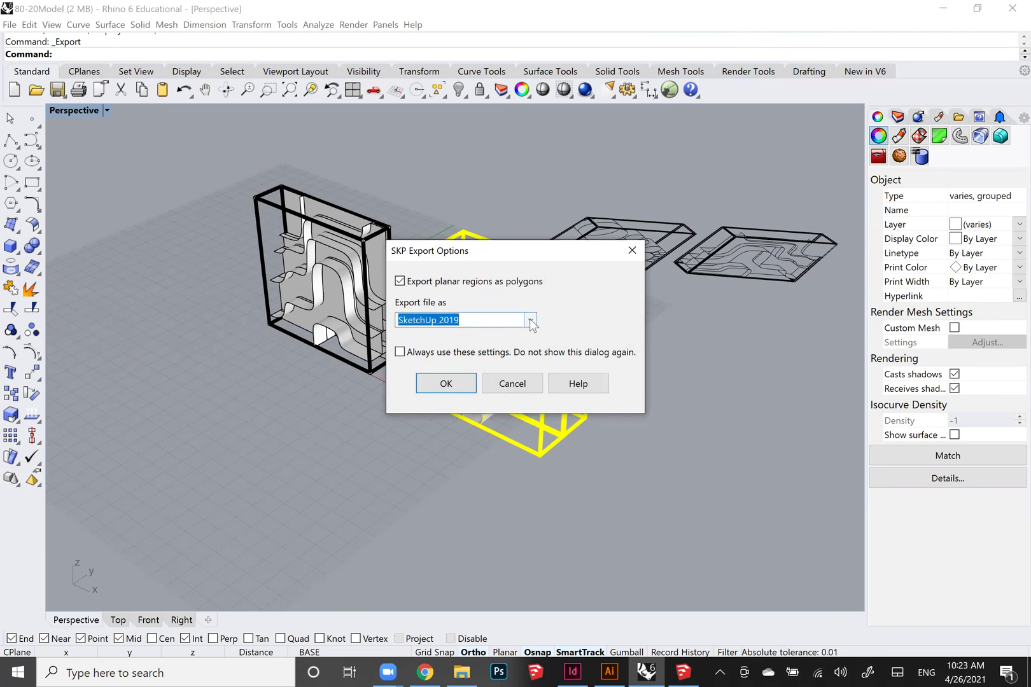
left_click(529, 320)
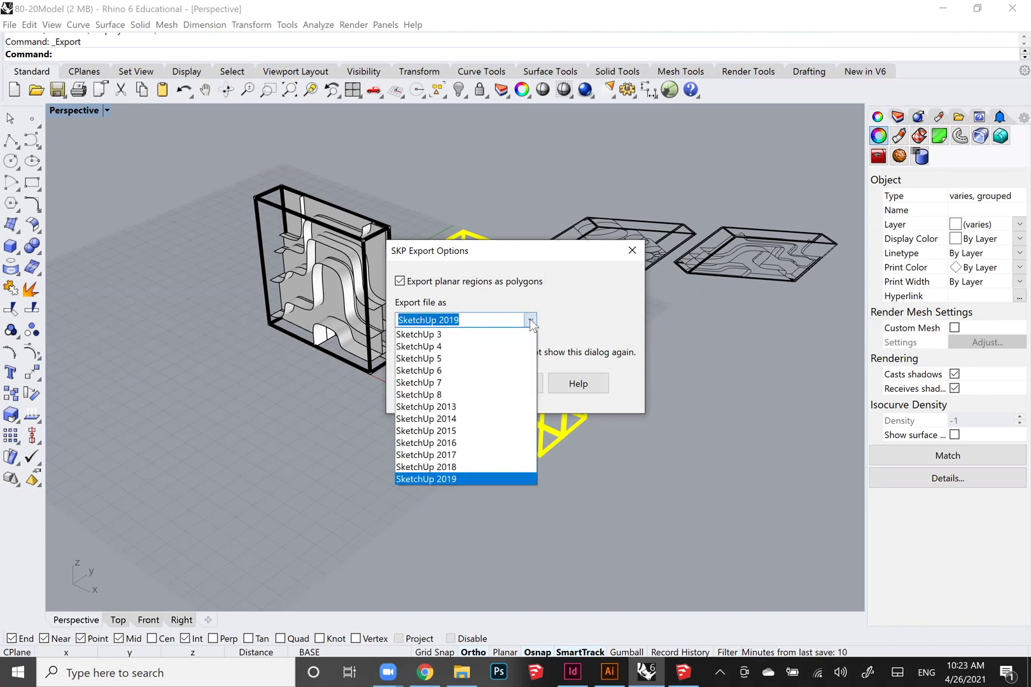
left_click(530, 320)
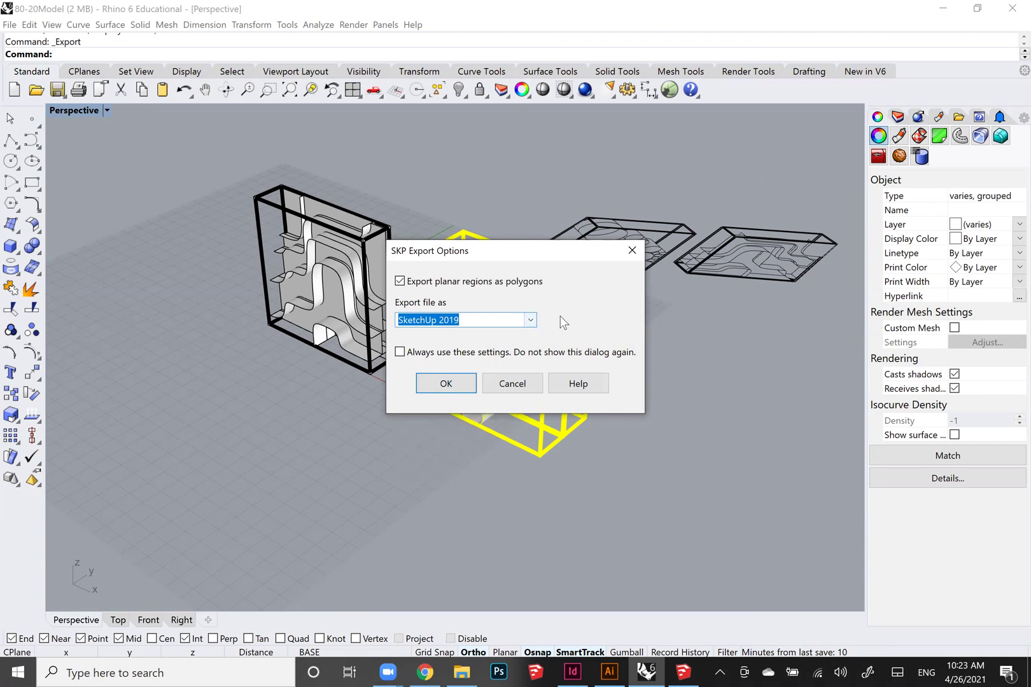
left_click(530, 320)
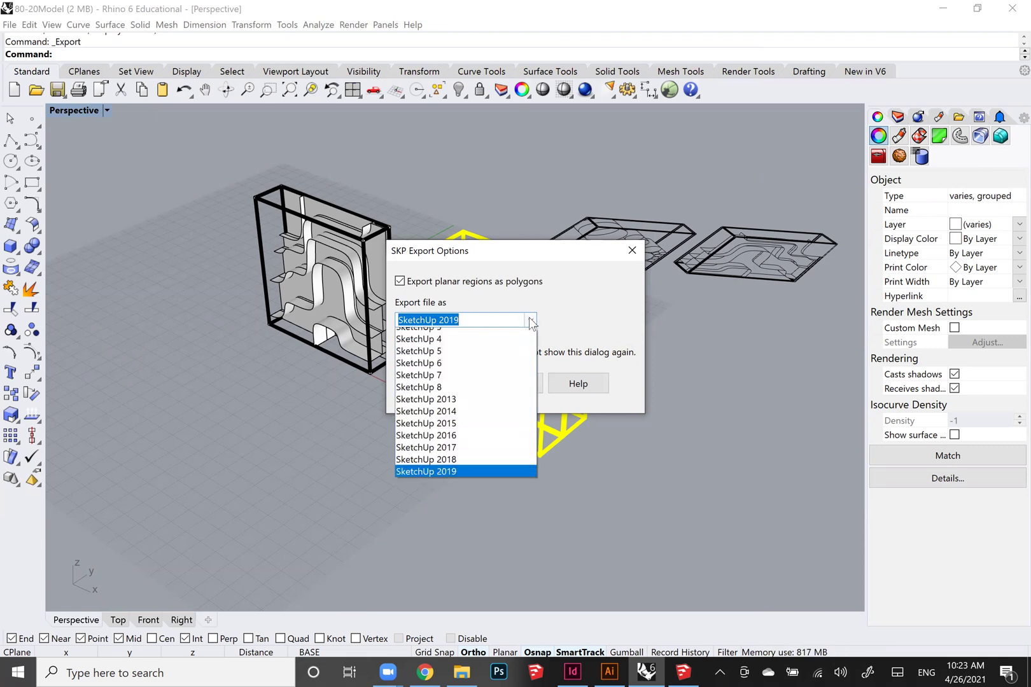
left_click(530, 320)
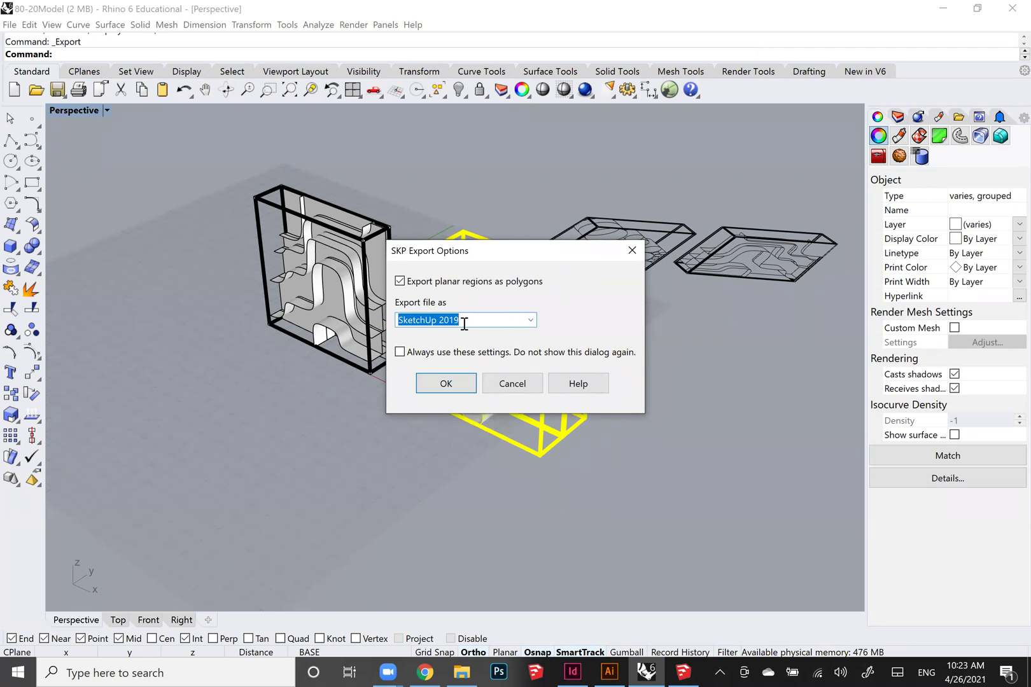
left_click(446, 384)
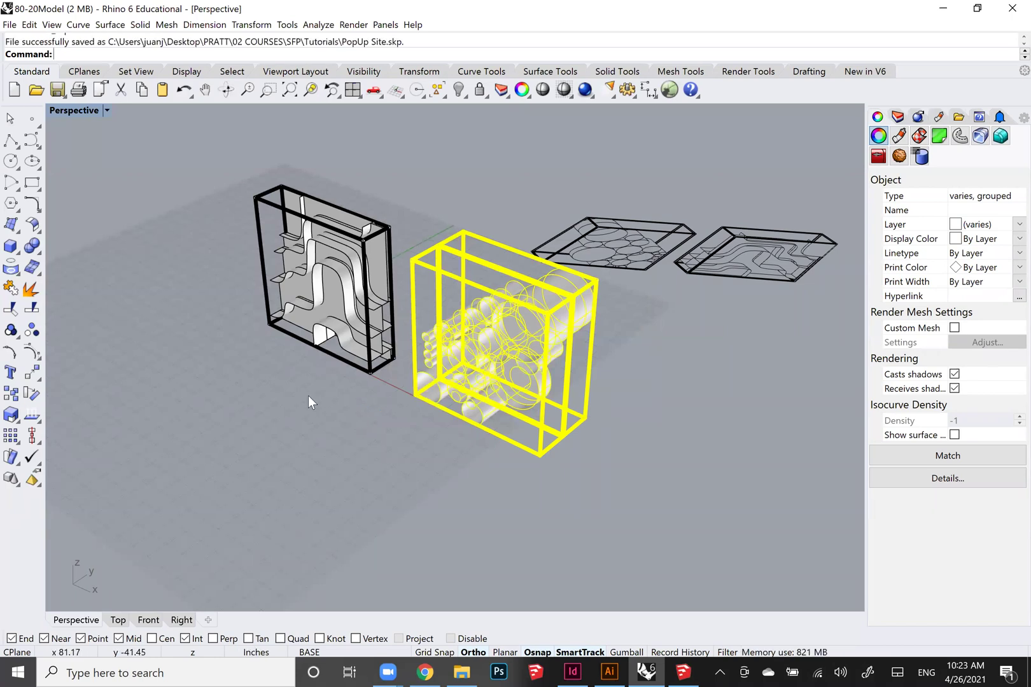
key("Escape")
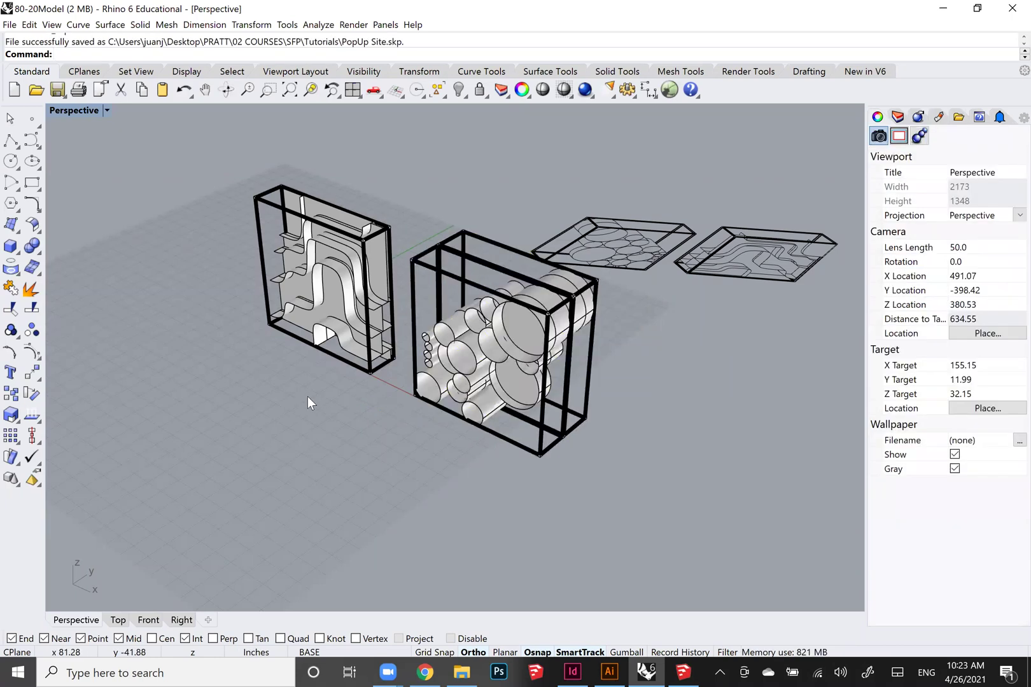
scroll(309, 399, "down", 2)
right_click_drag(432, 437, 462, 527, "shift")
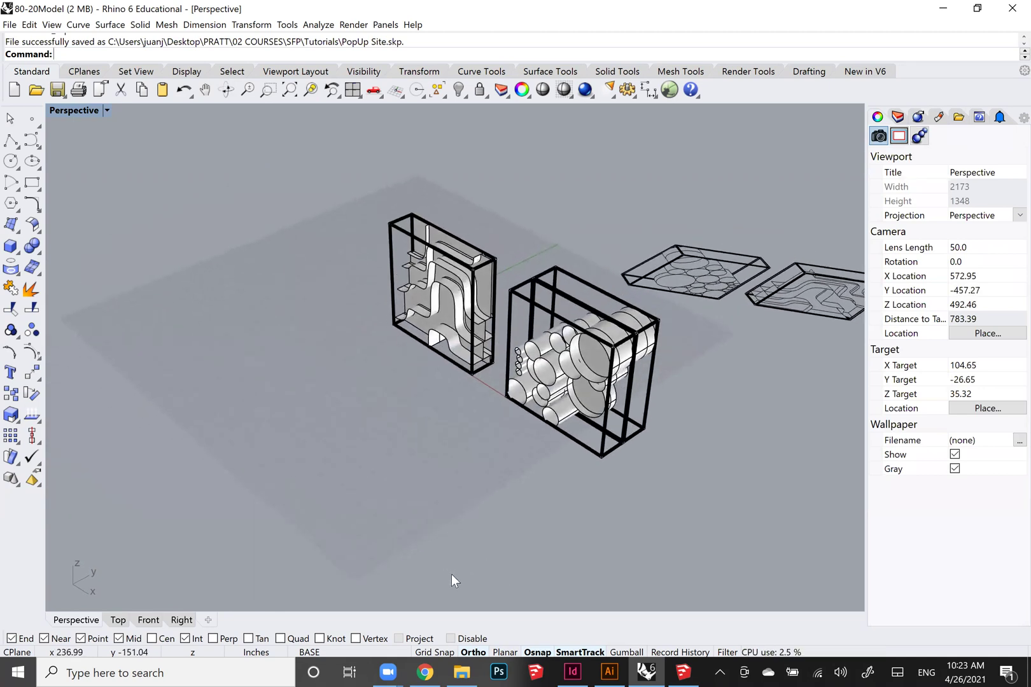
Switch to Chrome and search the web for "sketchup make" in a new tab
mouse_move(425, 672)
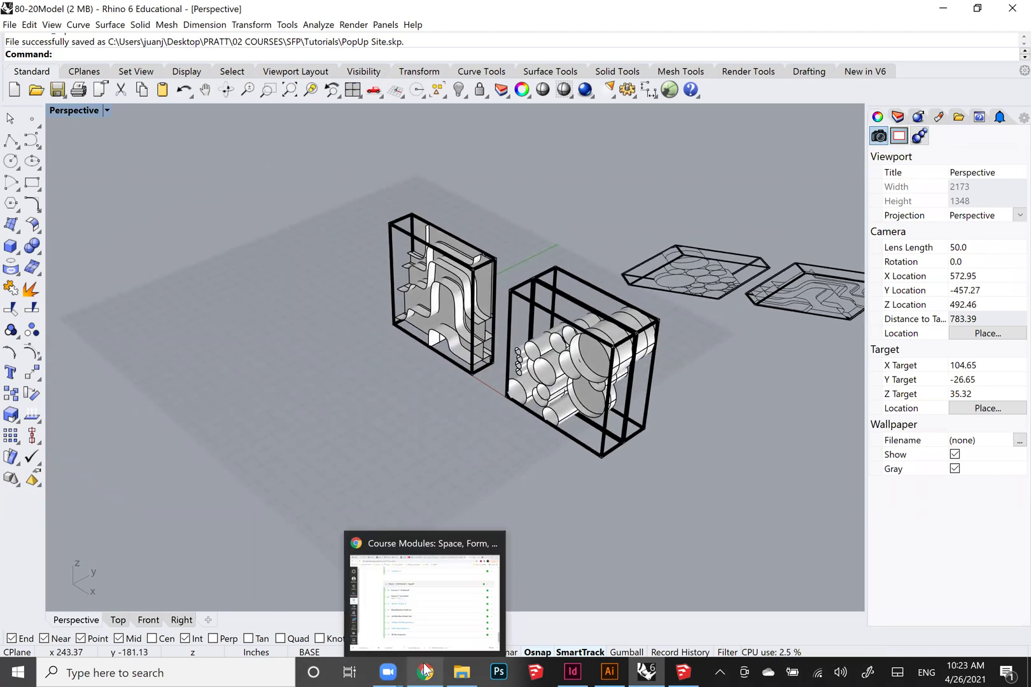
left_click(433, 623)
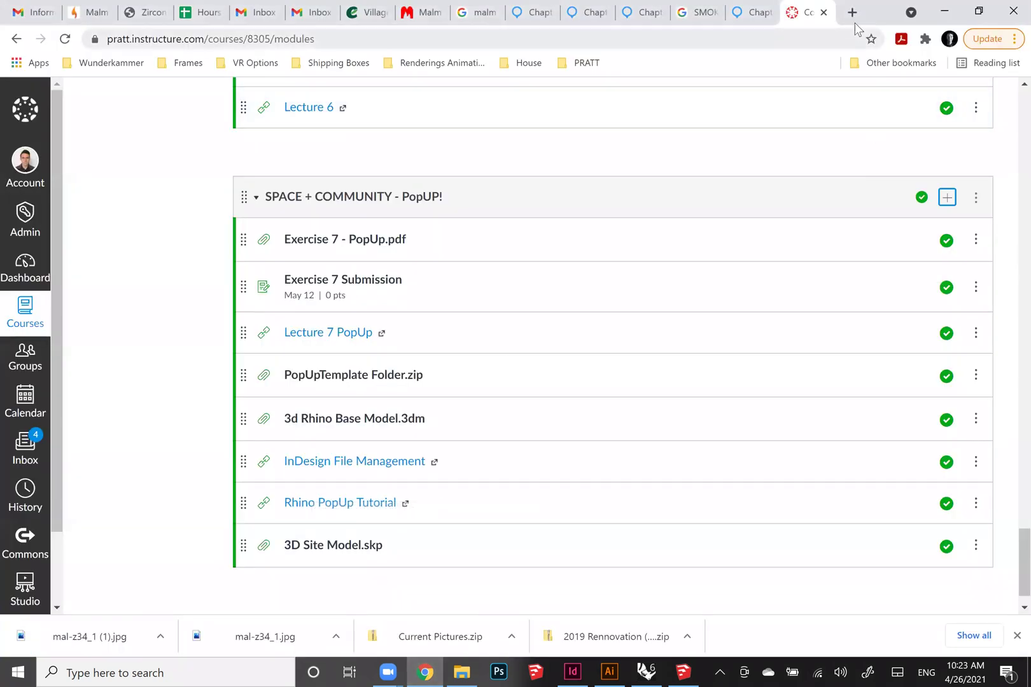
left_click(853, 14)
type("sketchy")
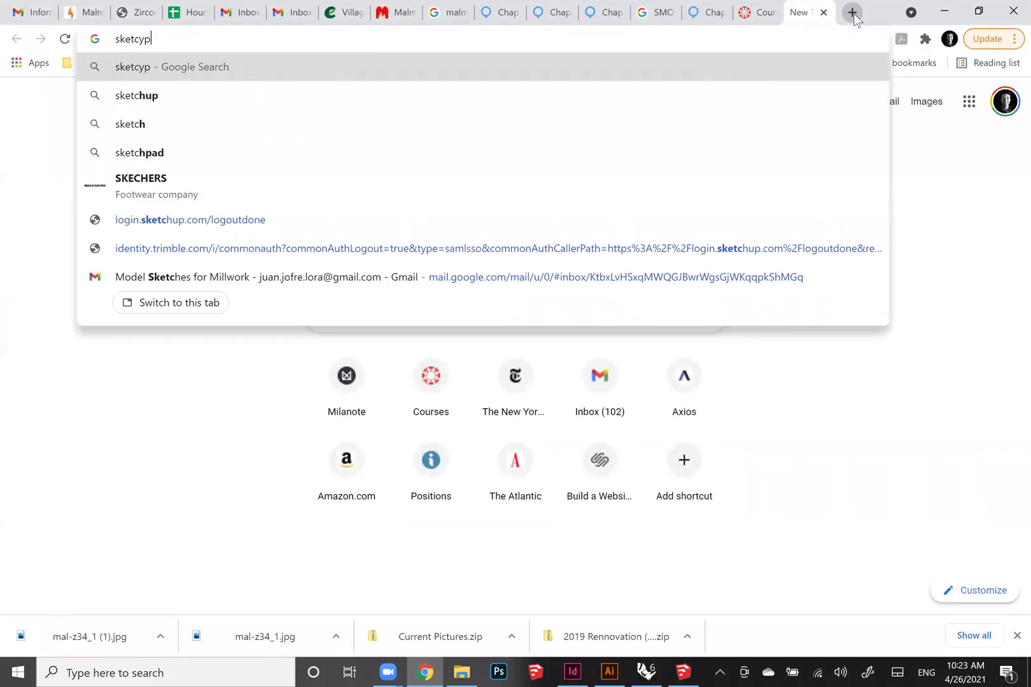
key("BackSpace")
key("BackSpace")
key("BackSpace")
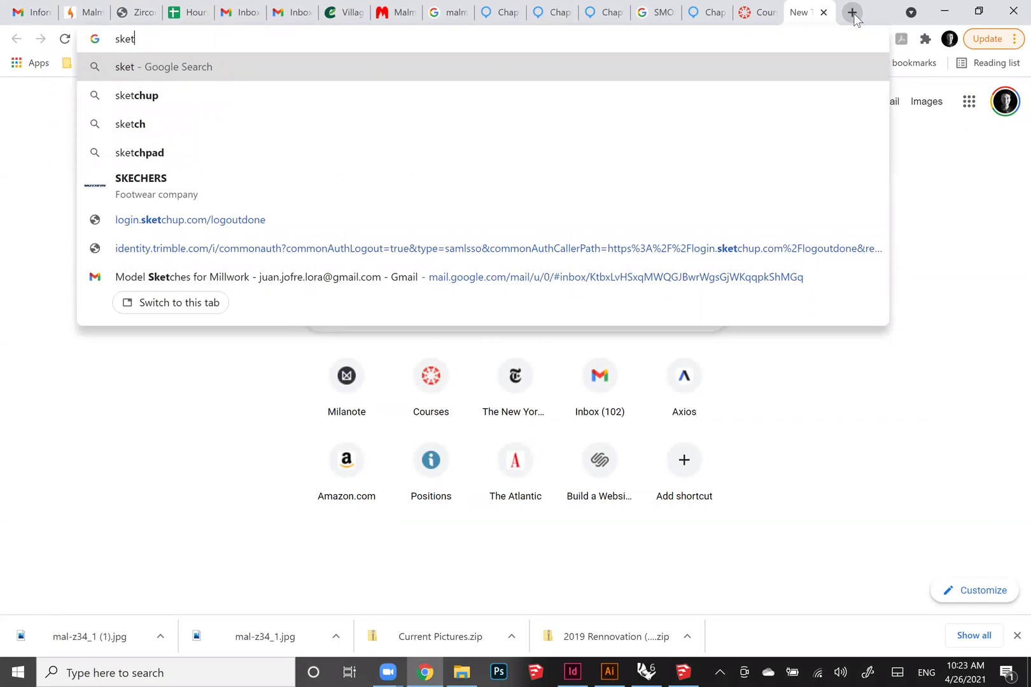
type("chup make")
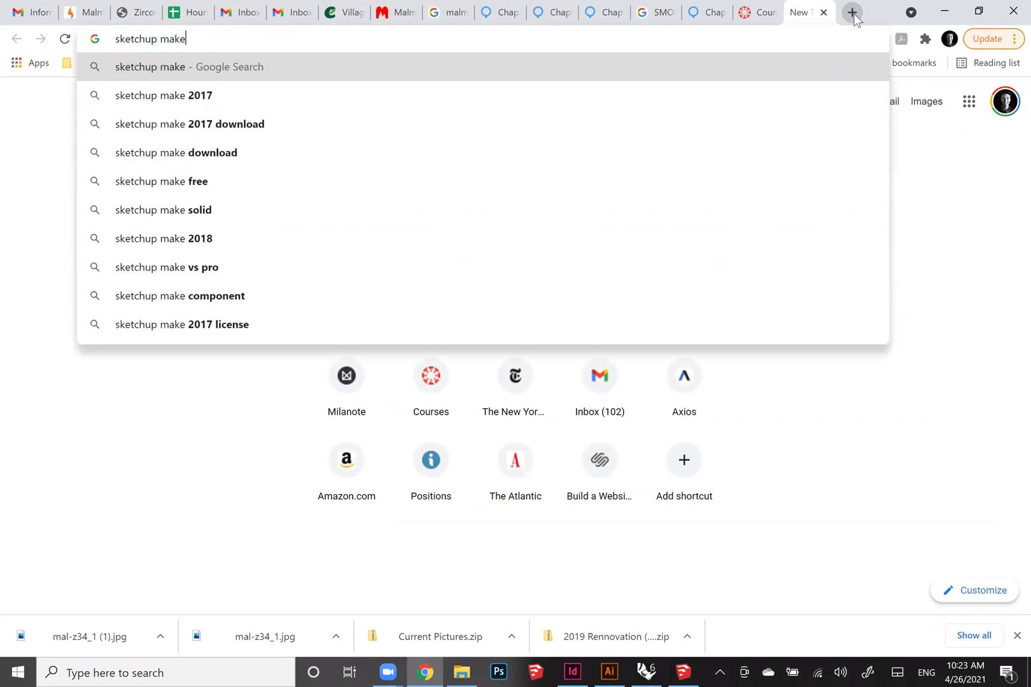
key("Return")
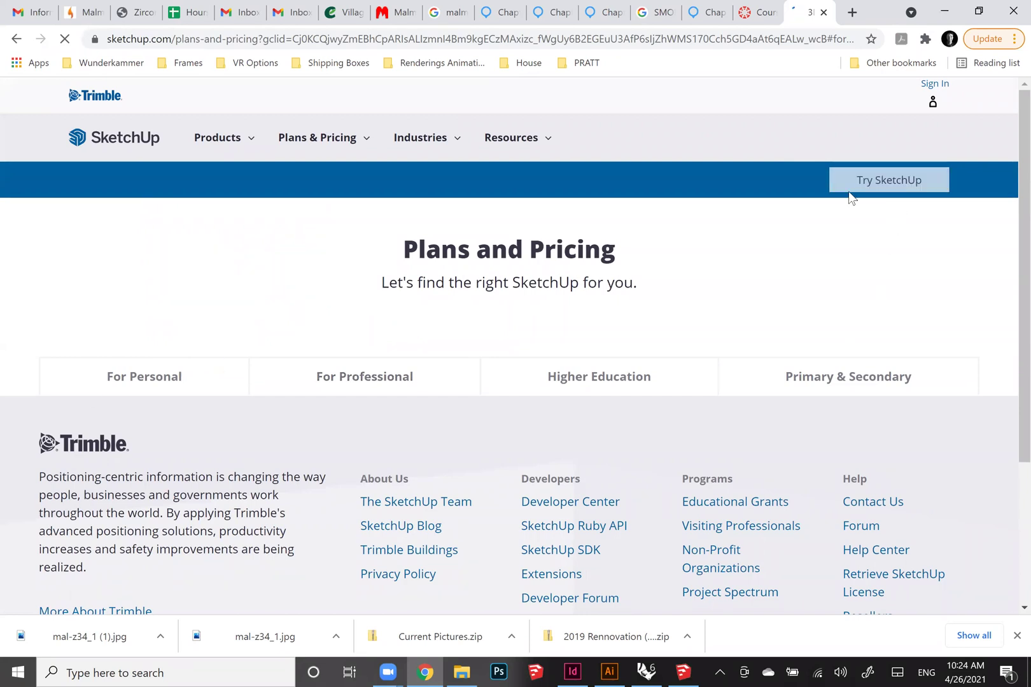
Look through the professional plans on SketchUp's Plans and Pricing page
scroll(214, 357, "down", 3)
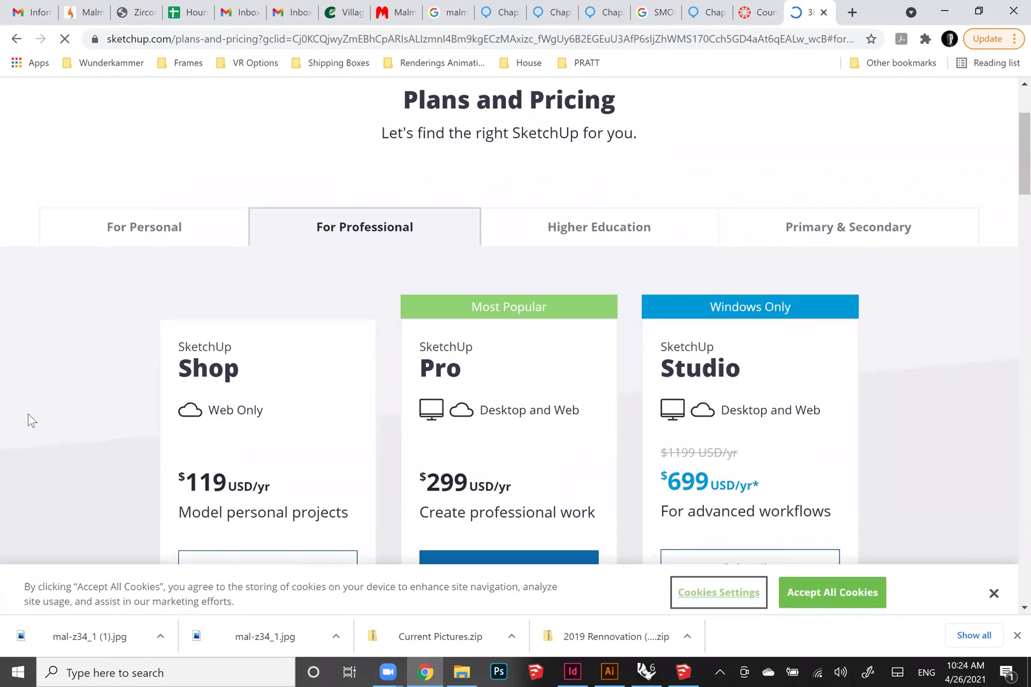
scroll(28, 420, "down", 4)
scroll(26, 414, "down", 12)
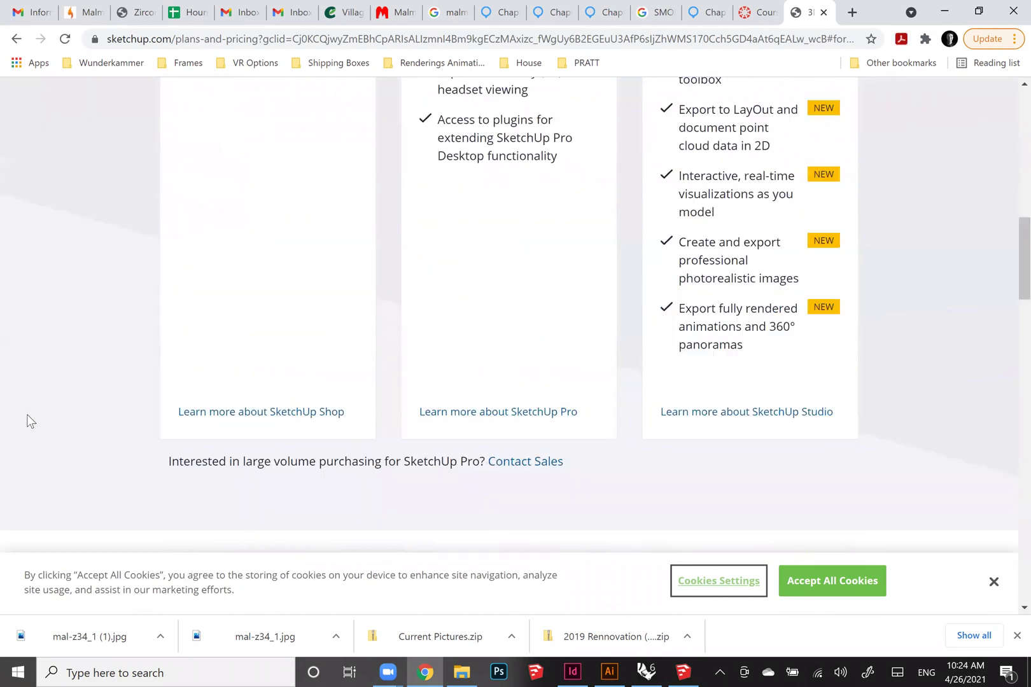
scroll(119, 187, "up", 7)
scroll(124, 267, "up", 10)
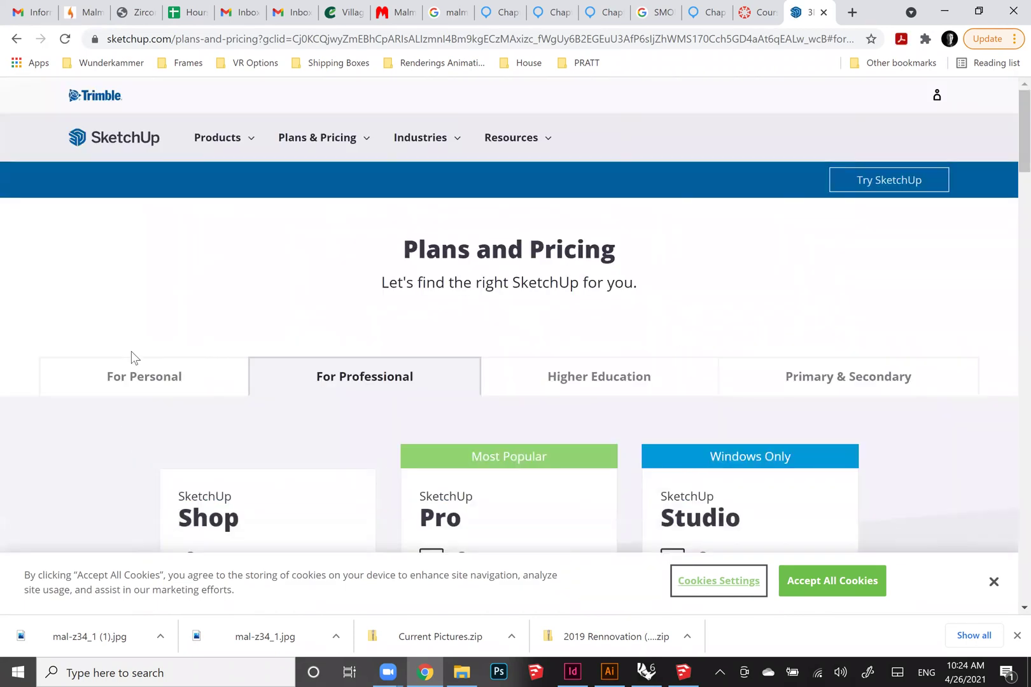
Show the SketchUp plans for personal use and review what the FREE plan includes
left_click(136, 377)
scroll(127, 306, "down", 3)
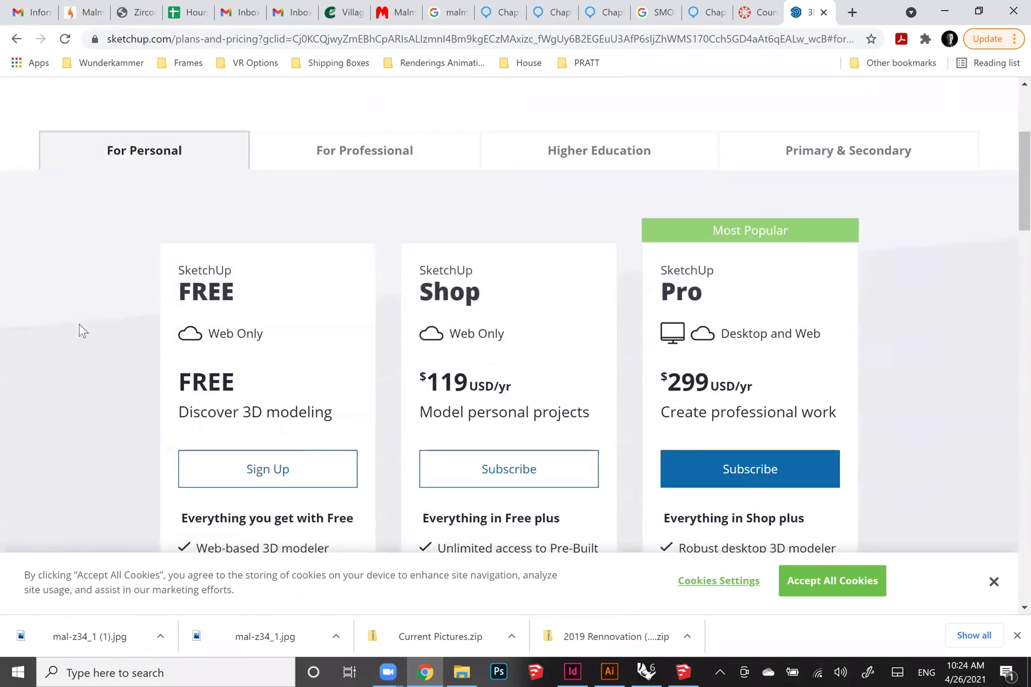
scroll(325, 382, "down", 1)
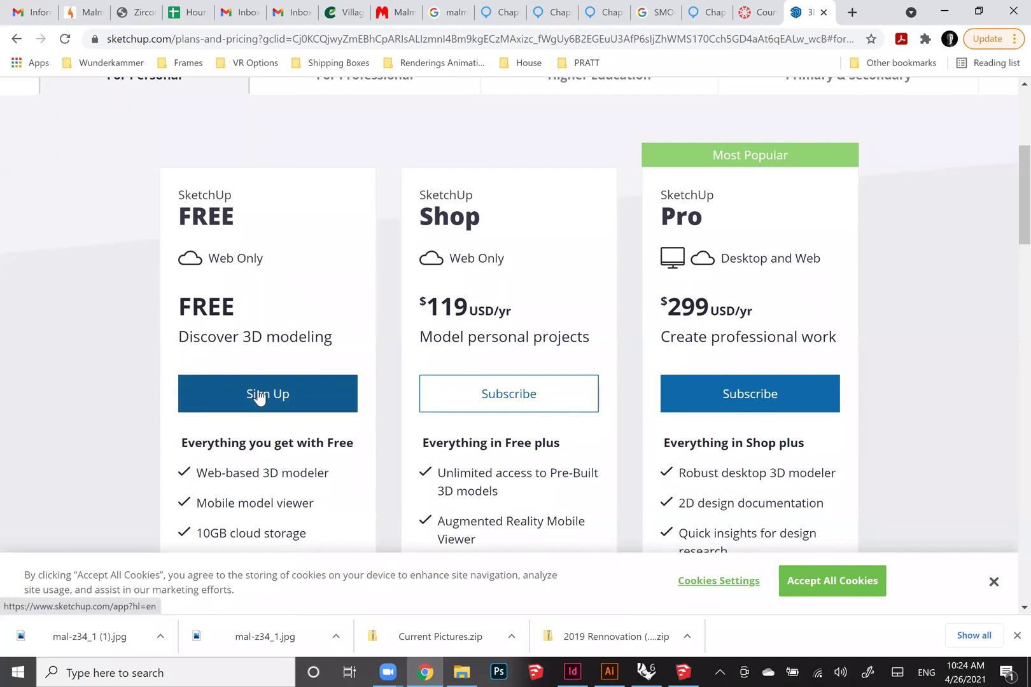
scroll(262, 363, "down", 1)
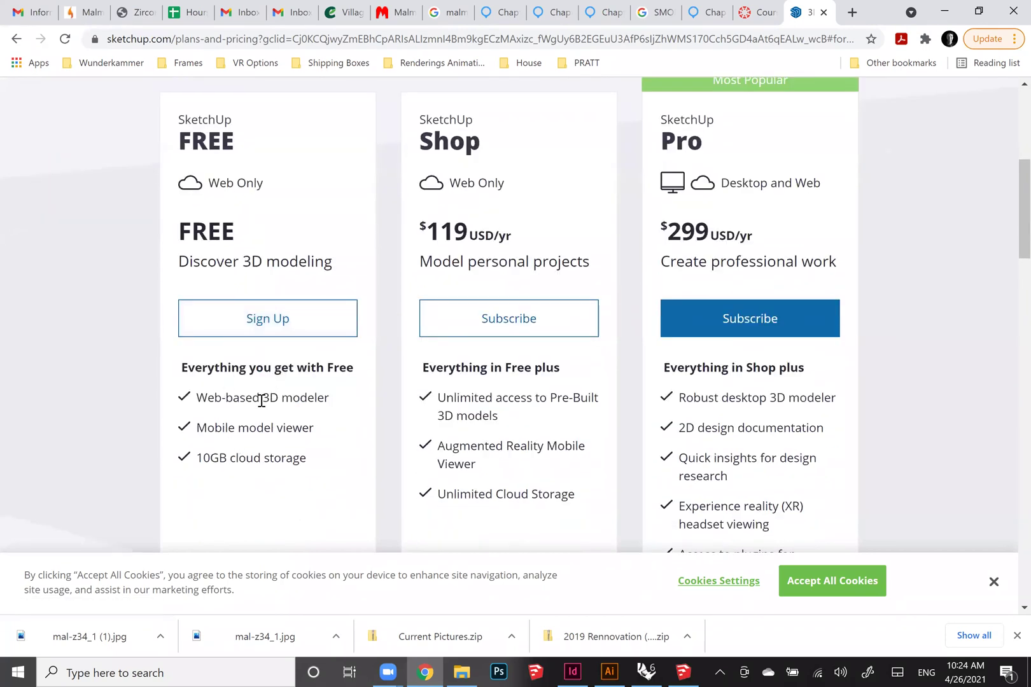
scroll(281, 401, "up", 1)
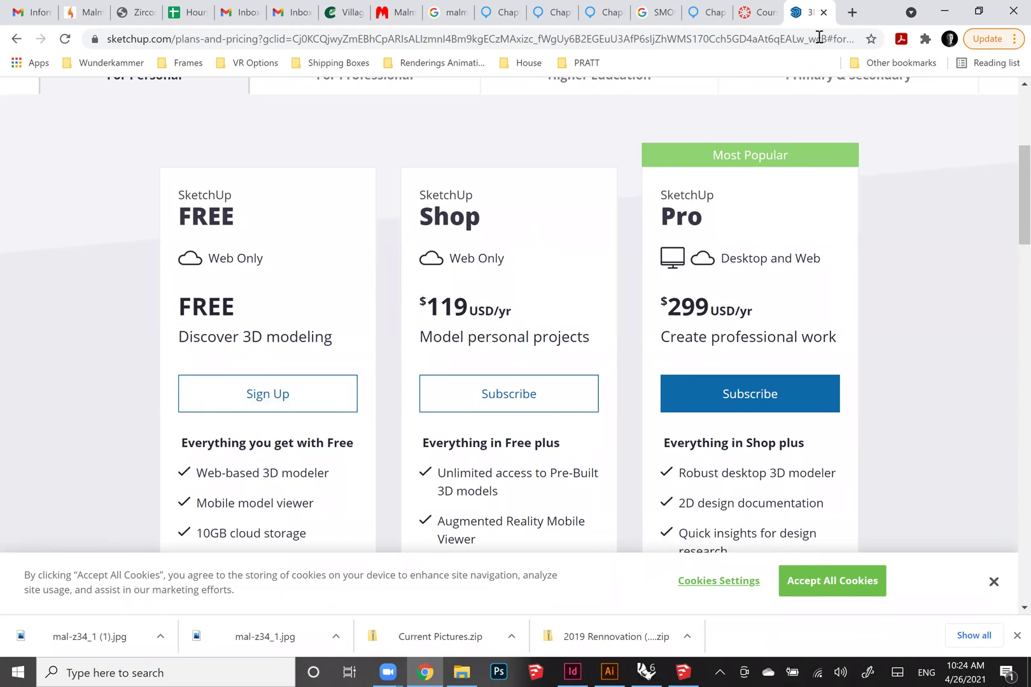
Open the Pratt LaunchPad page at one.pratt.edu/s/launchpad in a new tab
left_click(852, 12)
type("one.pratt.edu/s/launchpad")
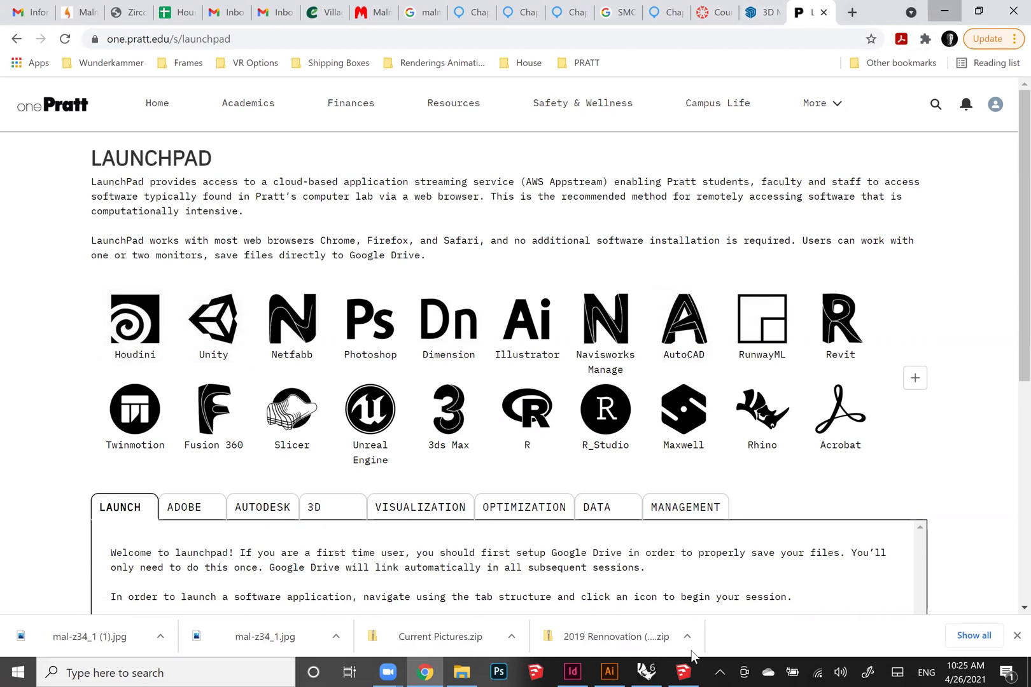
Switch to the 3D Site Model in SketchUp and examine the plaza and tower both up close and as a whole
left_click(687, 671)
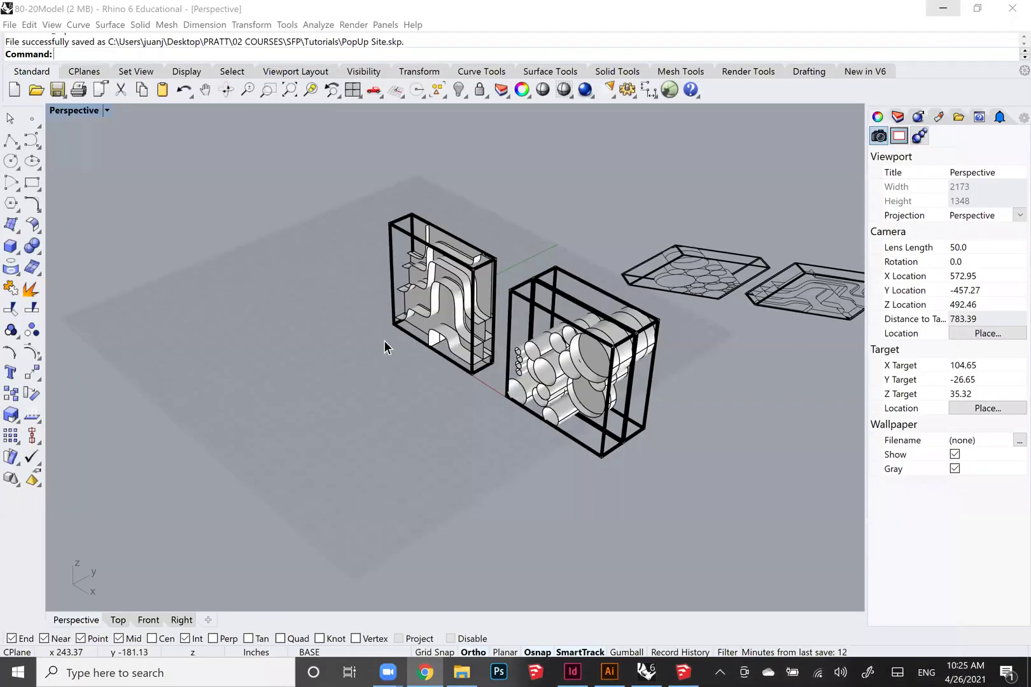
key("alt+Tab")
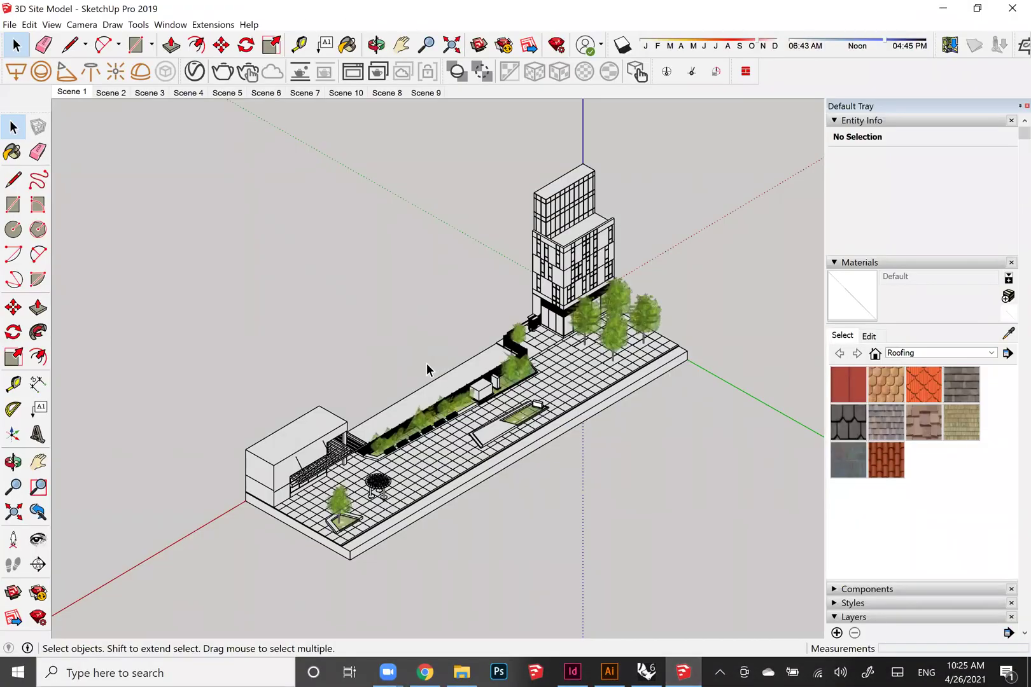
scroll(427, 364, "up", 1)
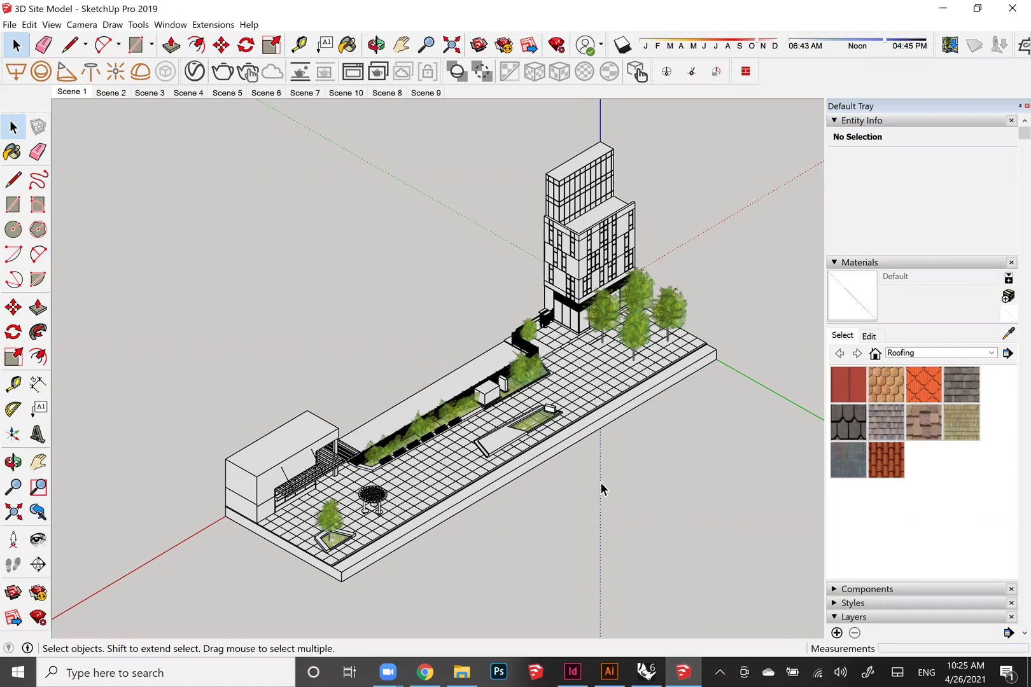
scroll(602, 488, "down", 4)
scroll(563, 354, "up", 3)
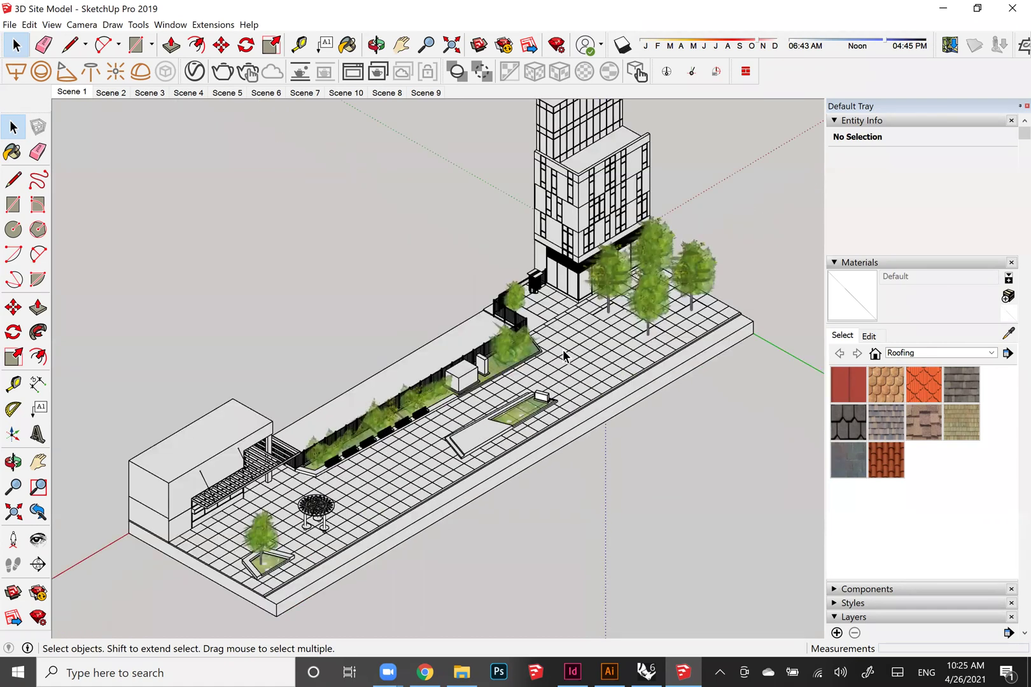
scroll(563, 355, "down", 2)
scroll(564, 355, "up", 1)
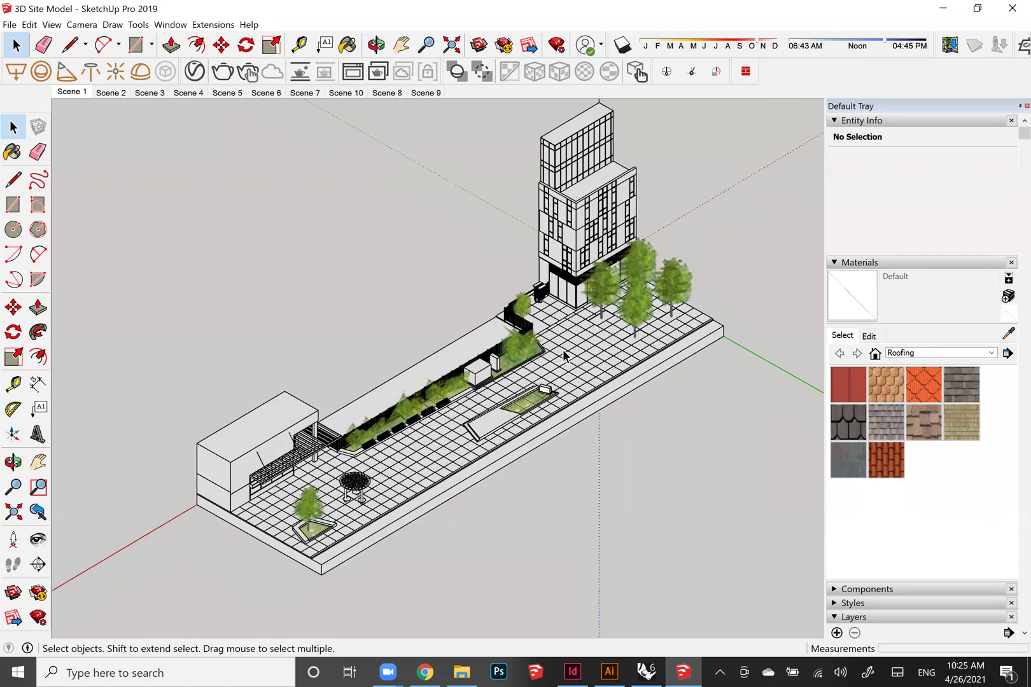
scroll(566, 203, "up", 2)
scroll(567, 204, "down", 4)
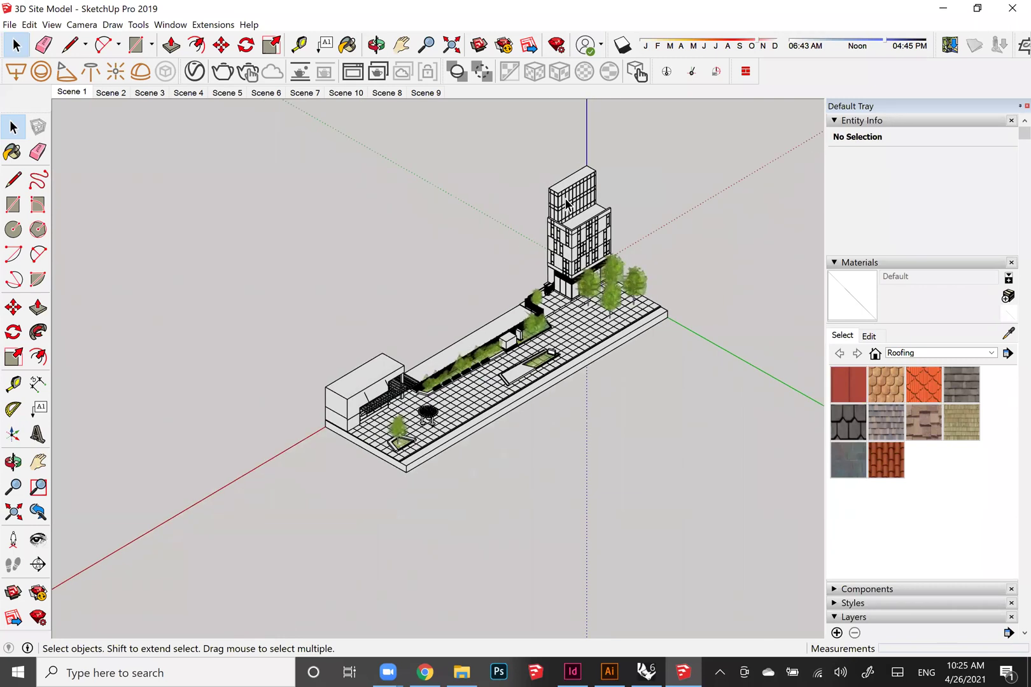
scroll(566, 204, "up", 1)
scroll(566, 204, "up", 2)
scroll(566, 203, "down", 4)
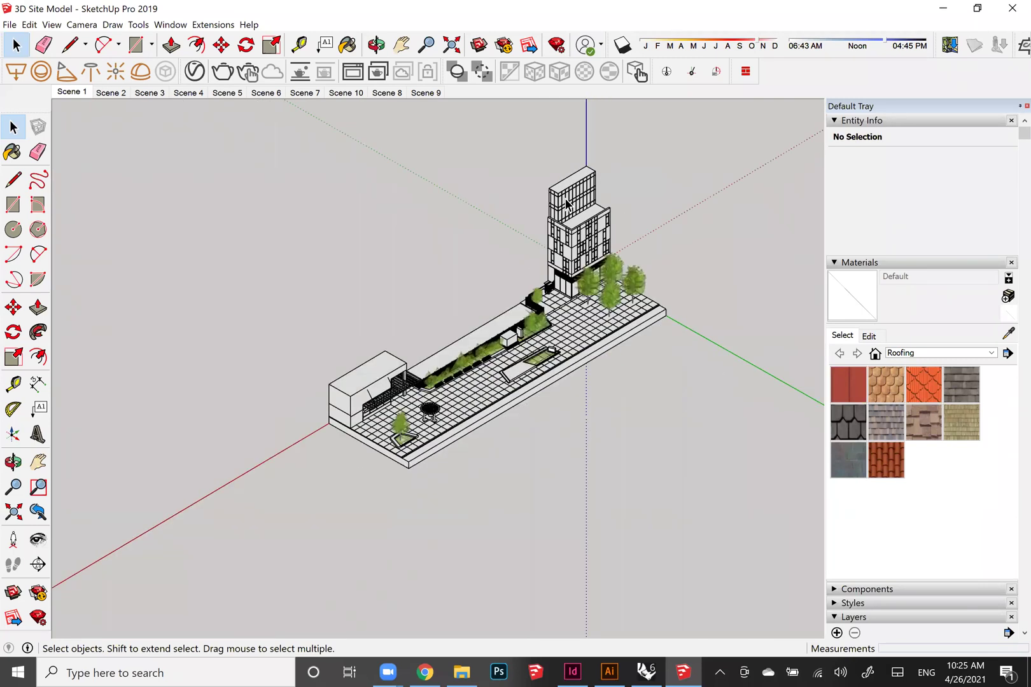
scroll(567, 203, "up", 5)
scroll(566, 203, "up", 3)
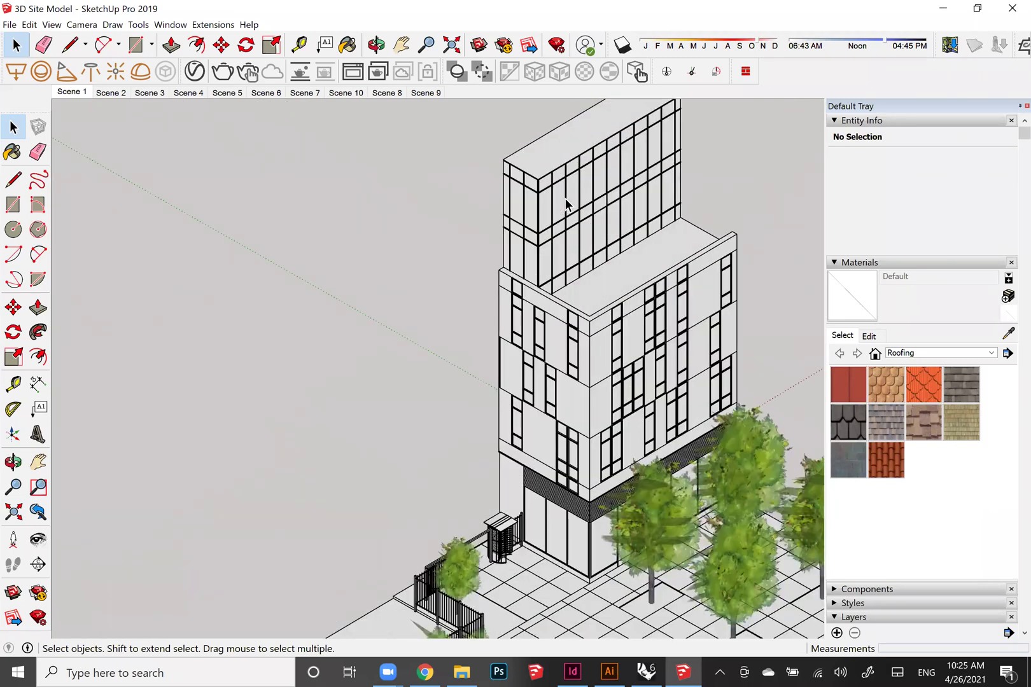
scroll(566, 204, "down", 4)
scroll(567, 203, "up", 5)
scroll(566, 204, "down", 4)
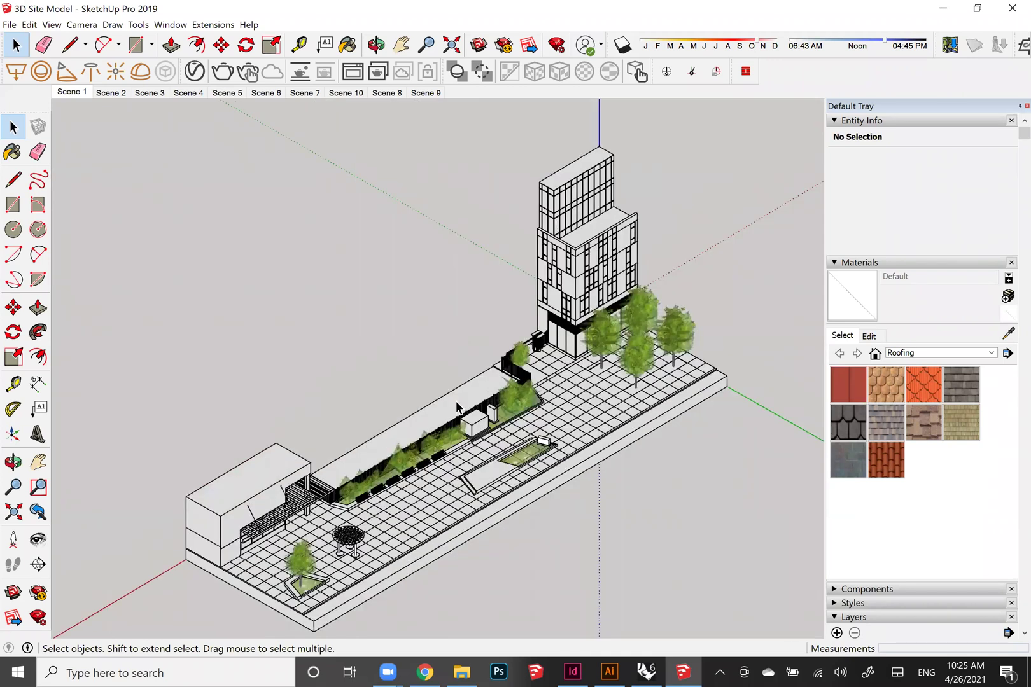
Orbit around the site model to inspect the plaza, low building and tower from several sides
key("o")
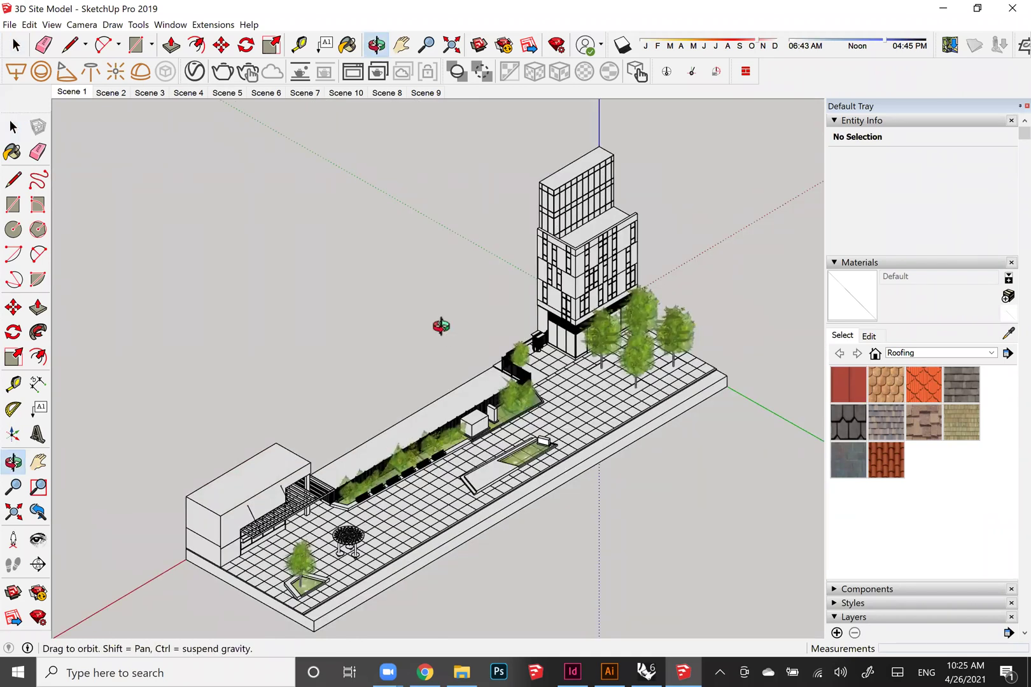
left_click_drag(425, 324, 264, 406)
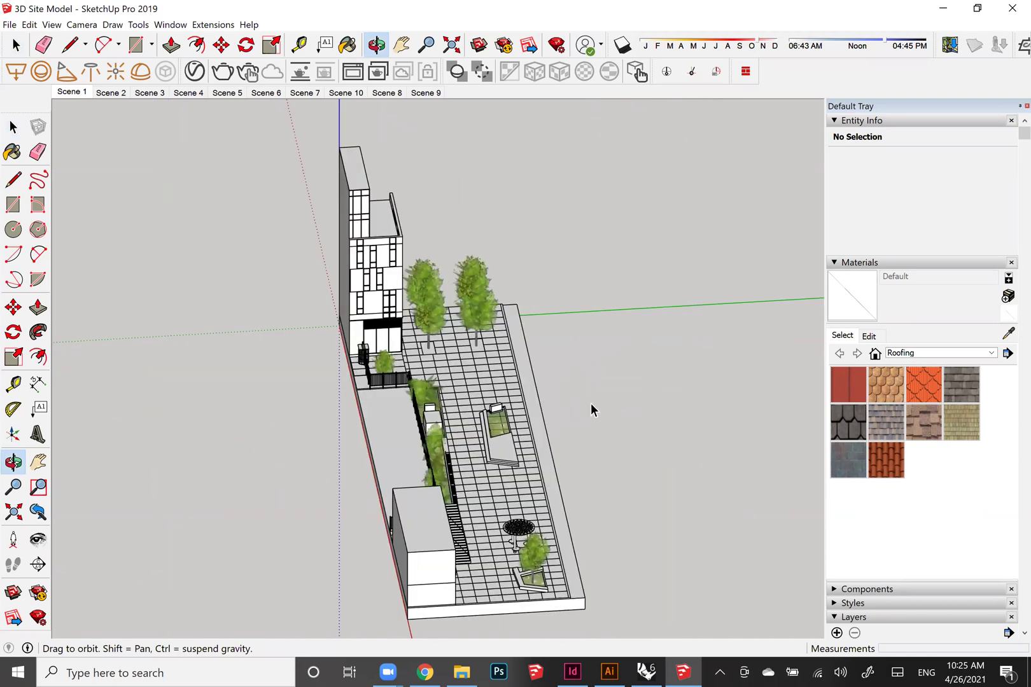
left_click_drag(590, 409, 419, 402)
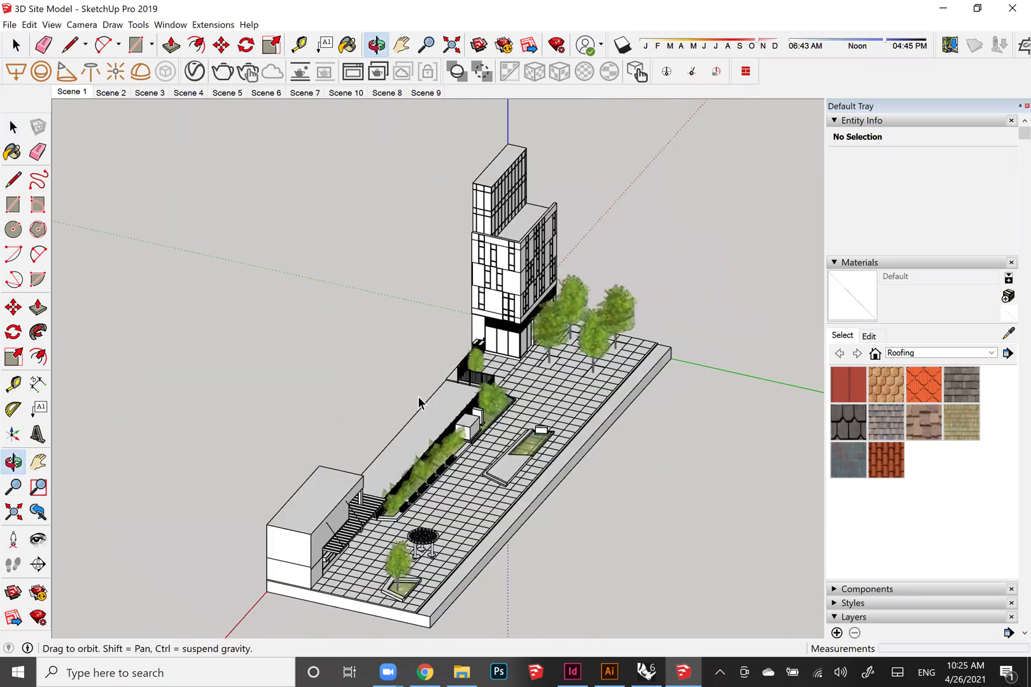
middle_click_drag(419, 397, 474, 420)
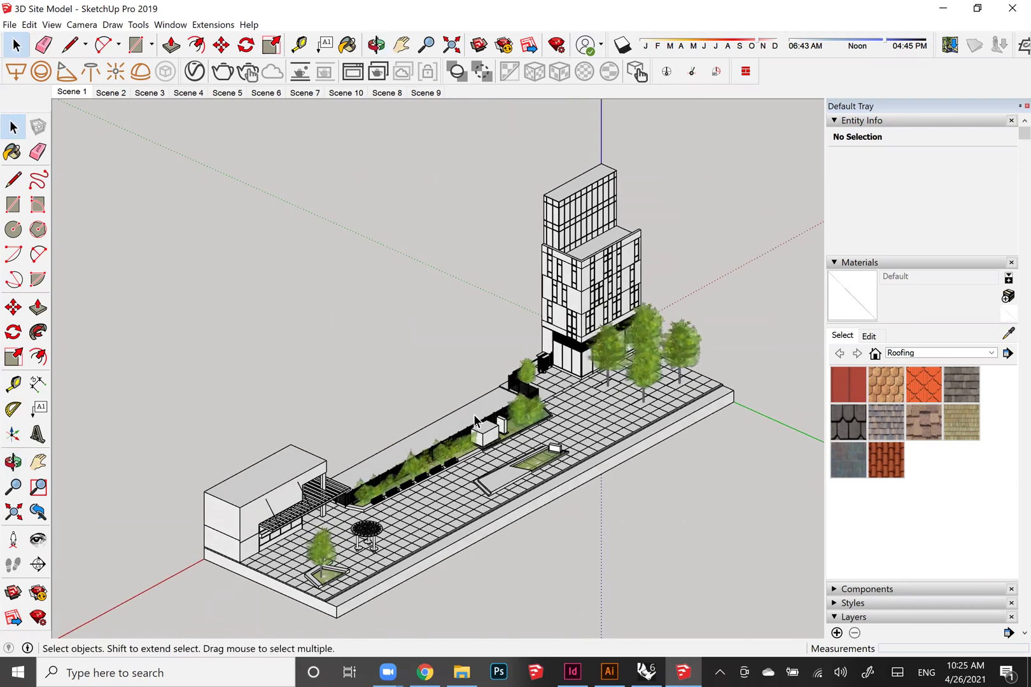
Examine the whole site model from above, selecting and clearing the paved ground group along the way
scroll(474, 420, "down", 5)
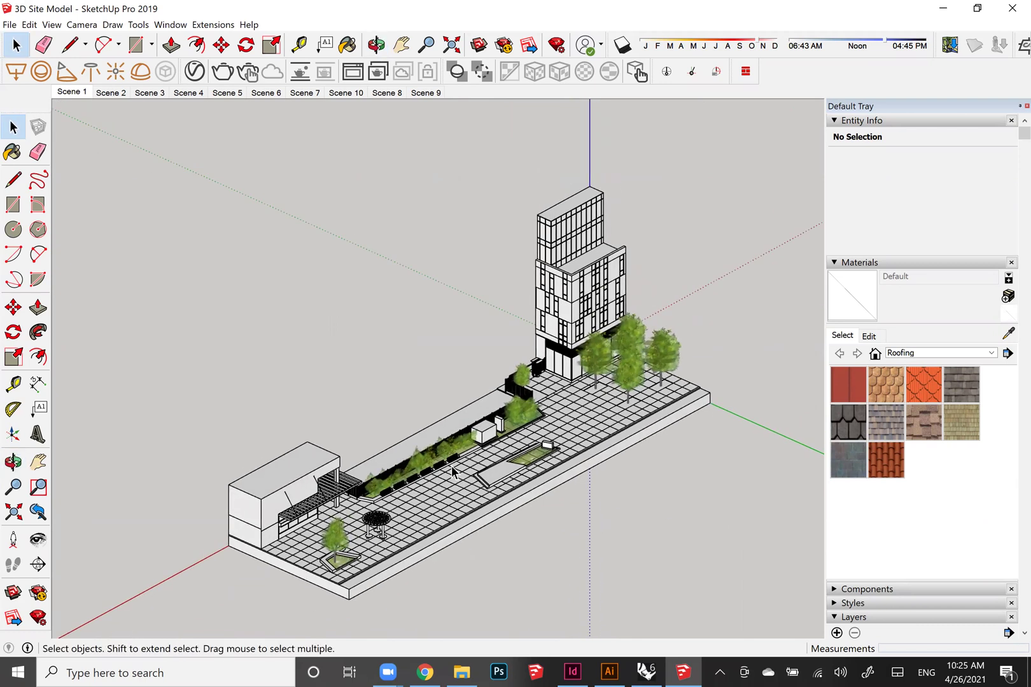
scroll(506, 468, "down", 1)
scroll(506, 468, "up", 3)
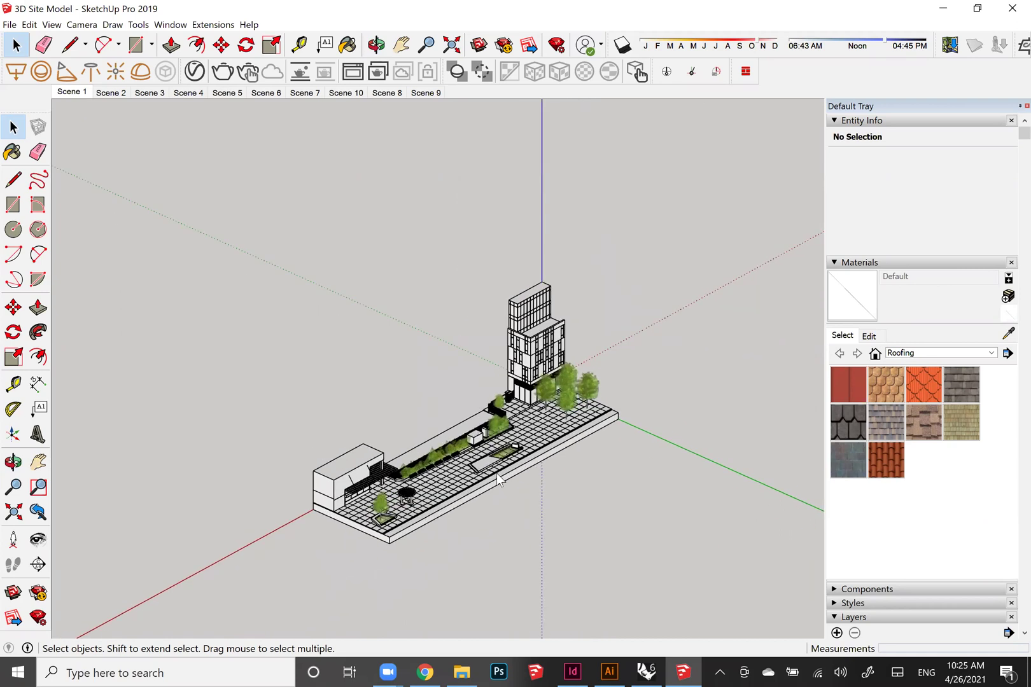
right_click(506, 466)
left_click(496, 483)
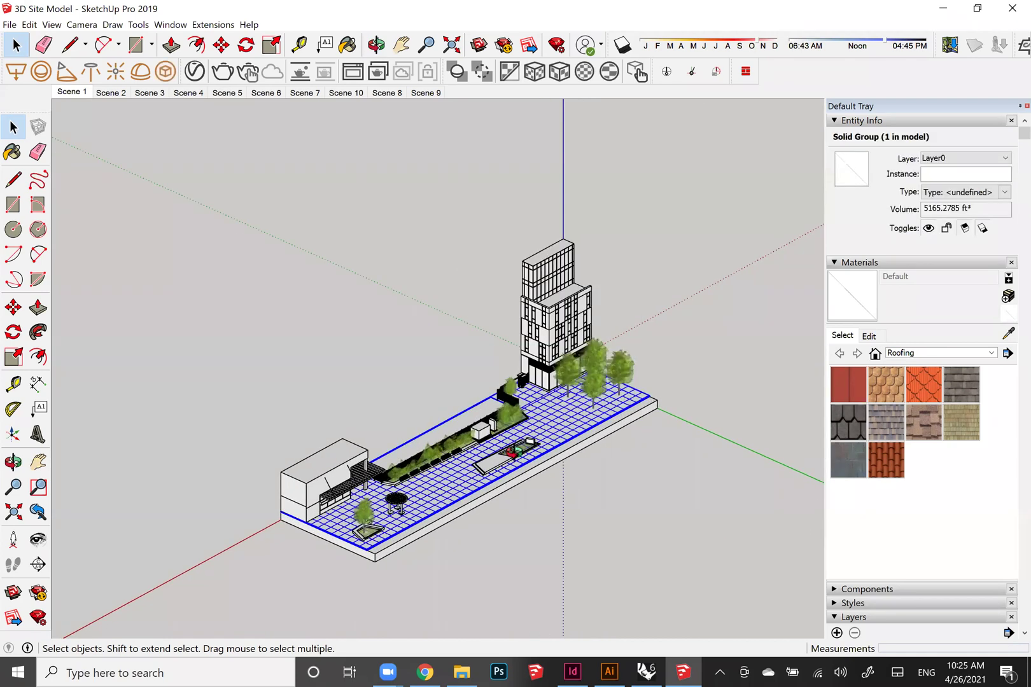
left_click(481, 398)
middle_click_drag(483, 398, 517, 348)
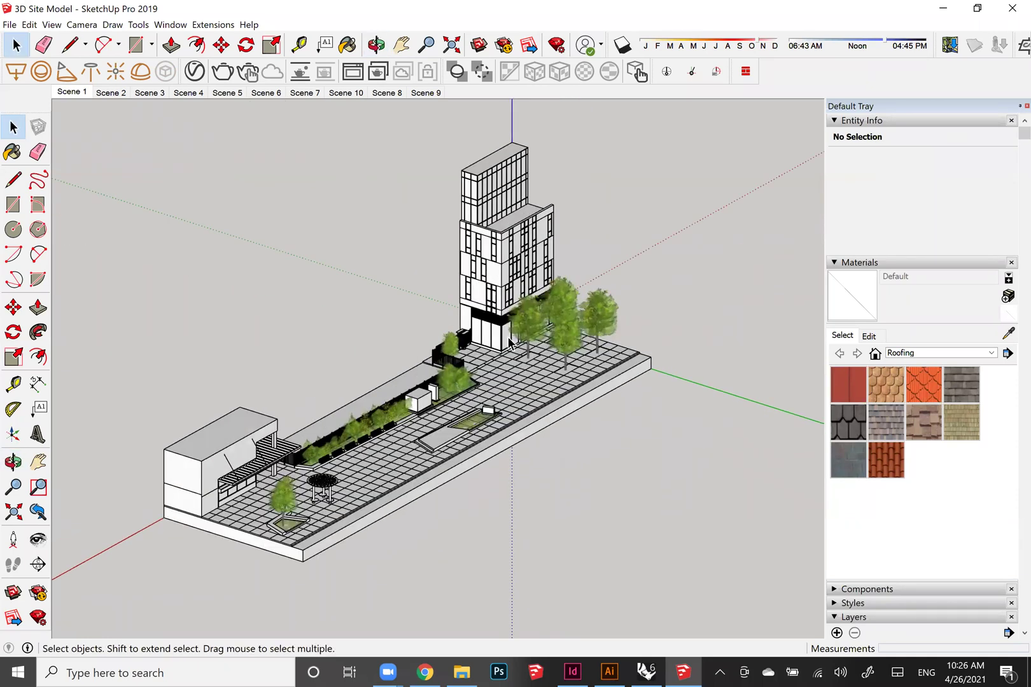
middle_click_drag(451, 322, 349, 363, "shift")
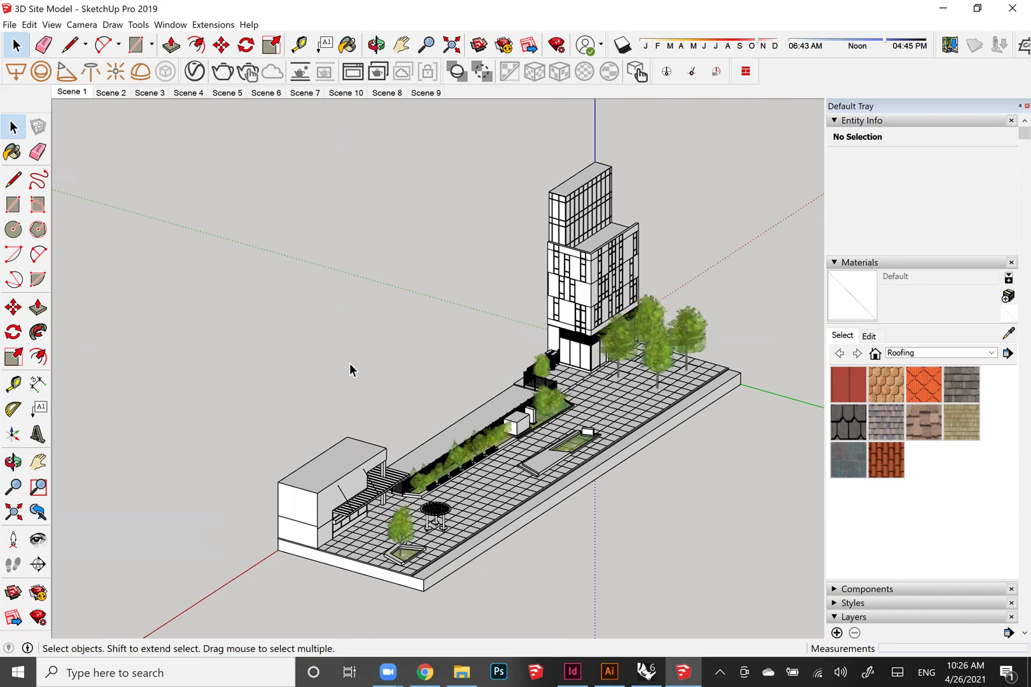
middle_click_drag(350, 370, 451, 304, "shift")
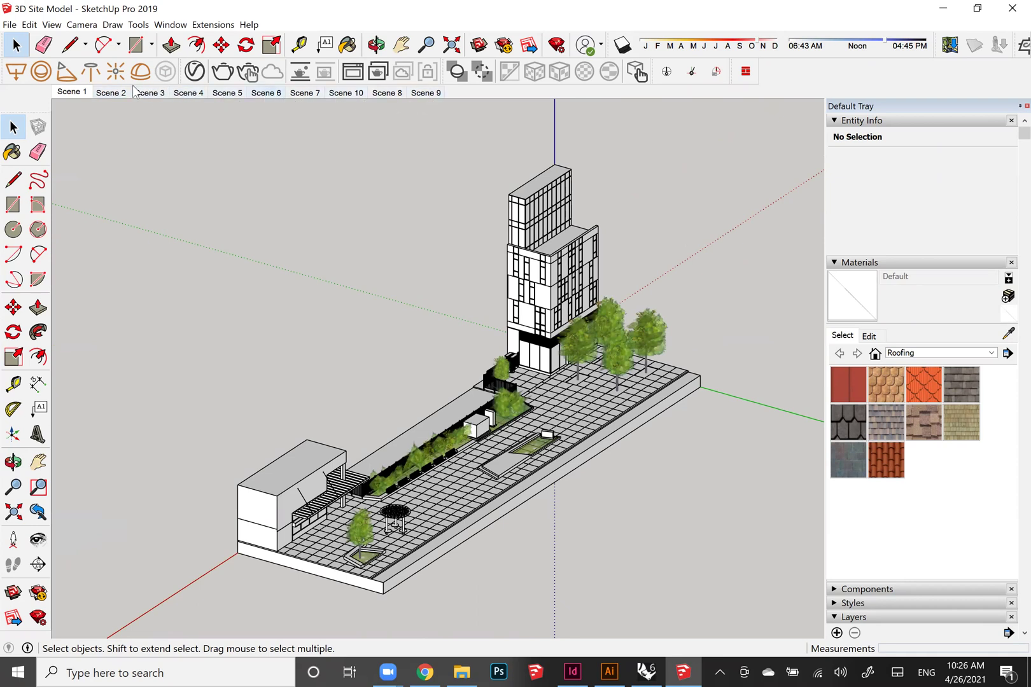
Show the saved eye-level views Scene 2, 3, 4, 10, 8 and 9 of the site in turn
left_click(111, 94)
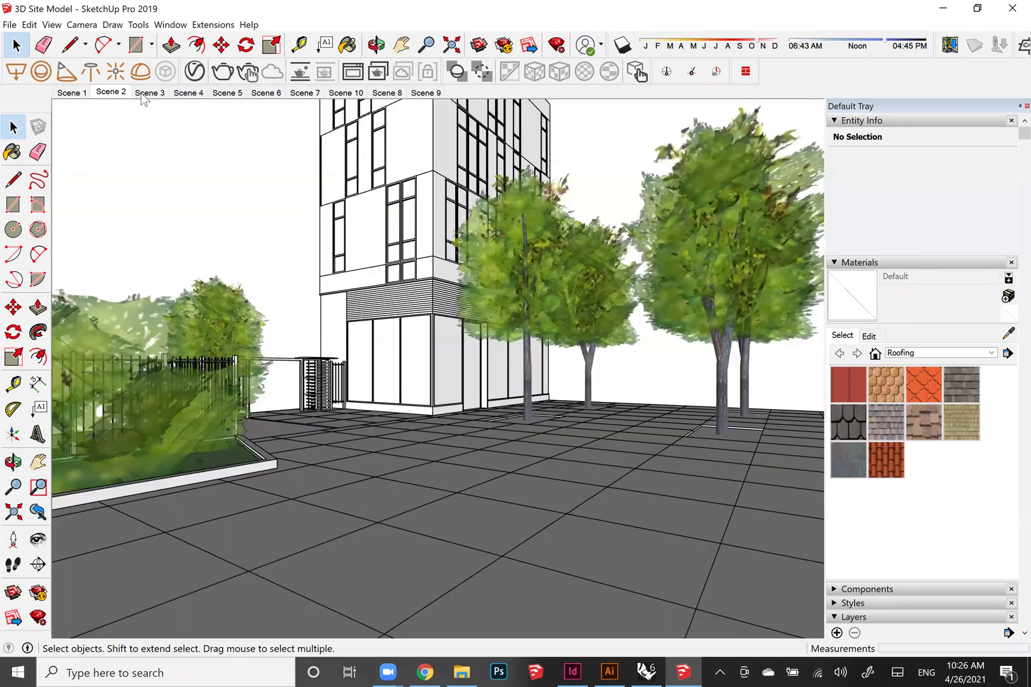
left_click(143, 92)
left_click(190, 94)
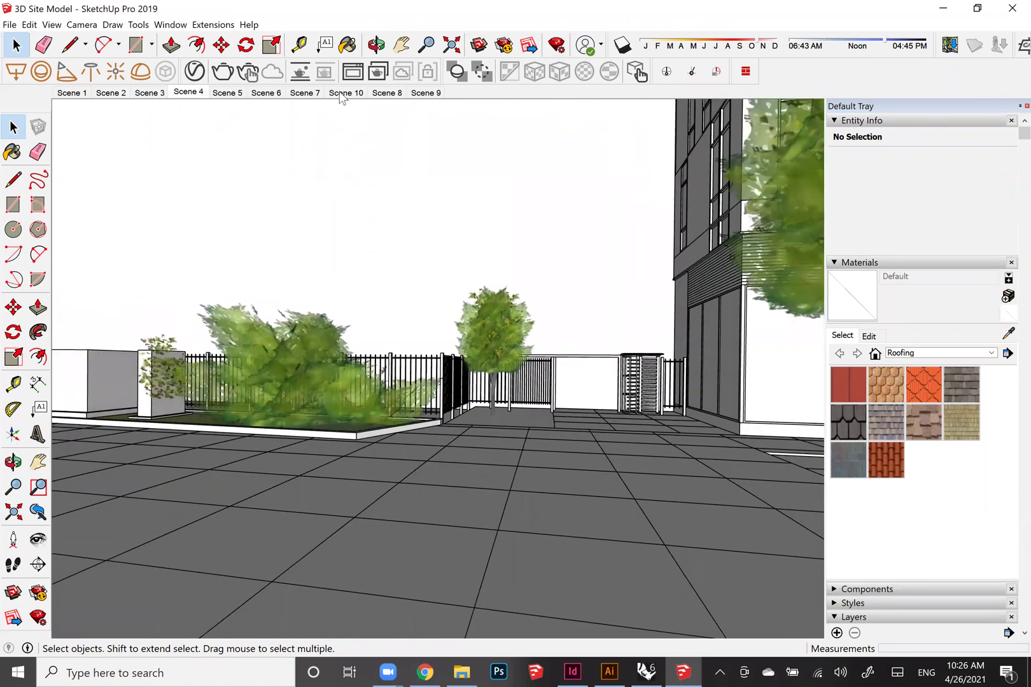
left_click(342, 94)
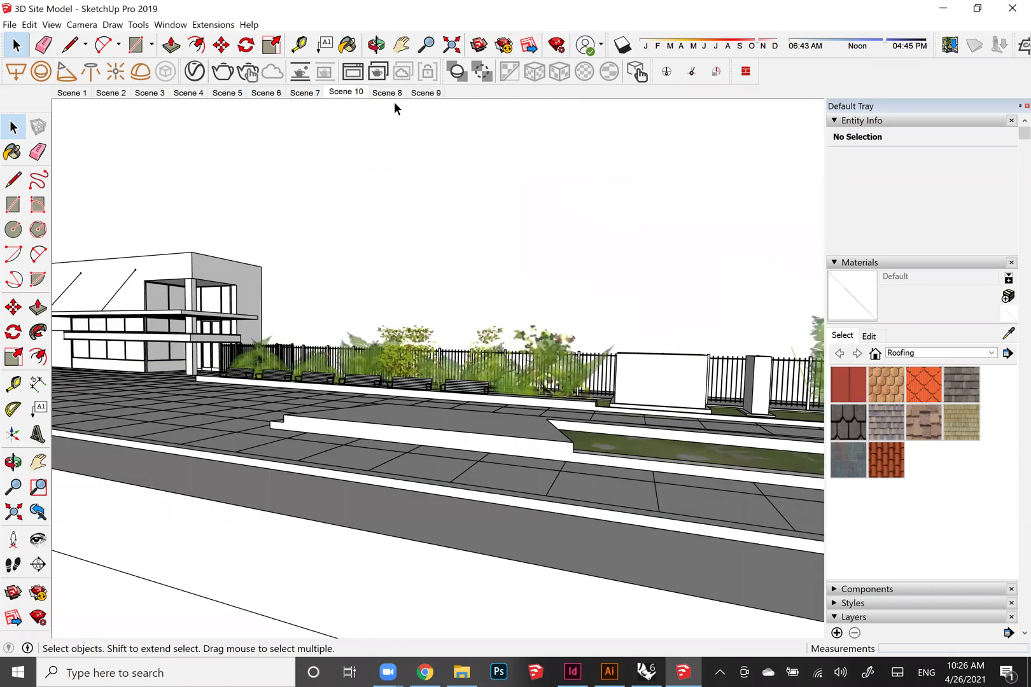
left_click(386, 93)
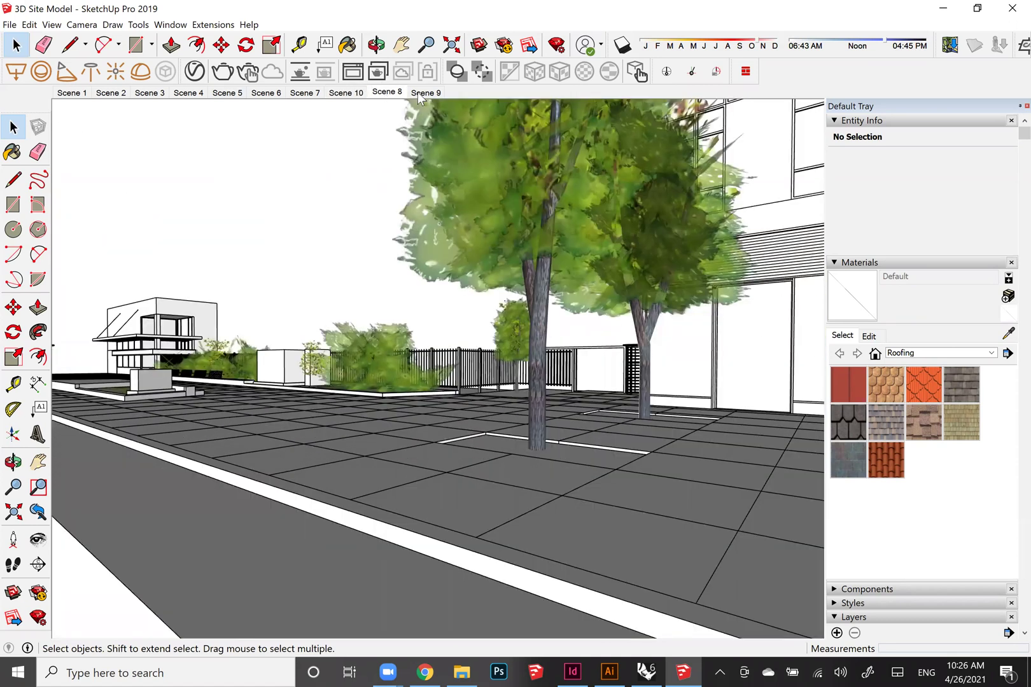
left_click(424, 93)
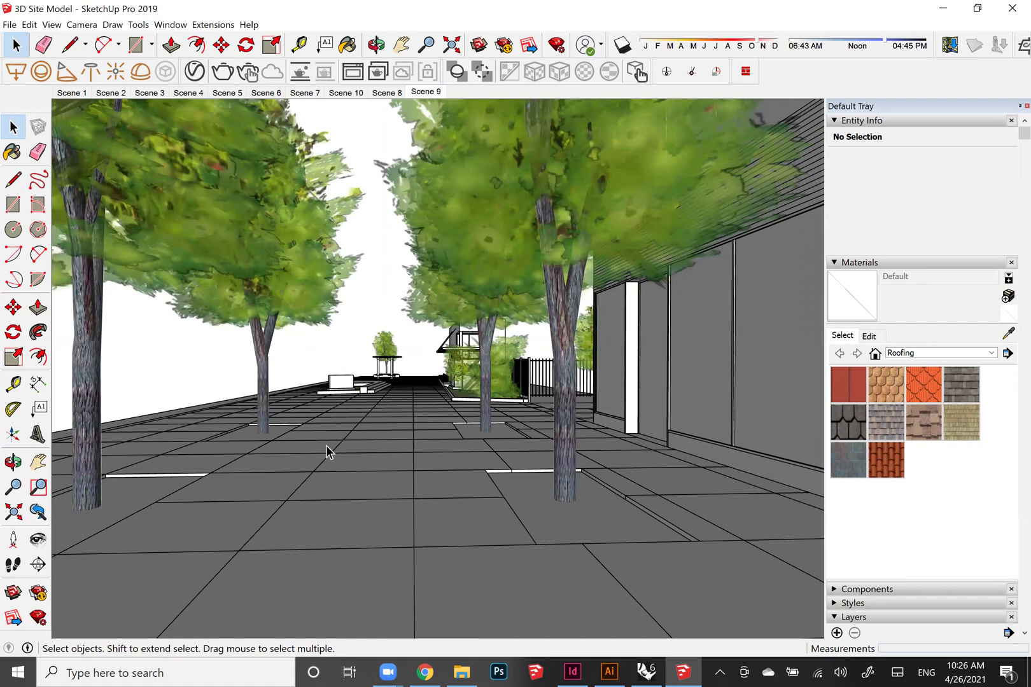
Start a file import and browse from the Desktop through PRATT, 02 COURSES and SFP to the Tutorials folder
middle_click_drag(343, 449, 661, 497)
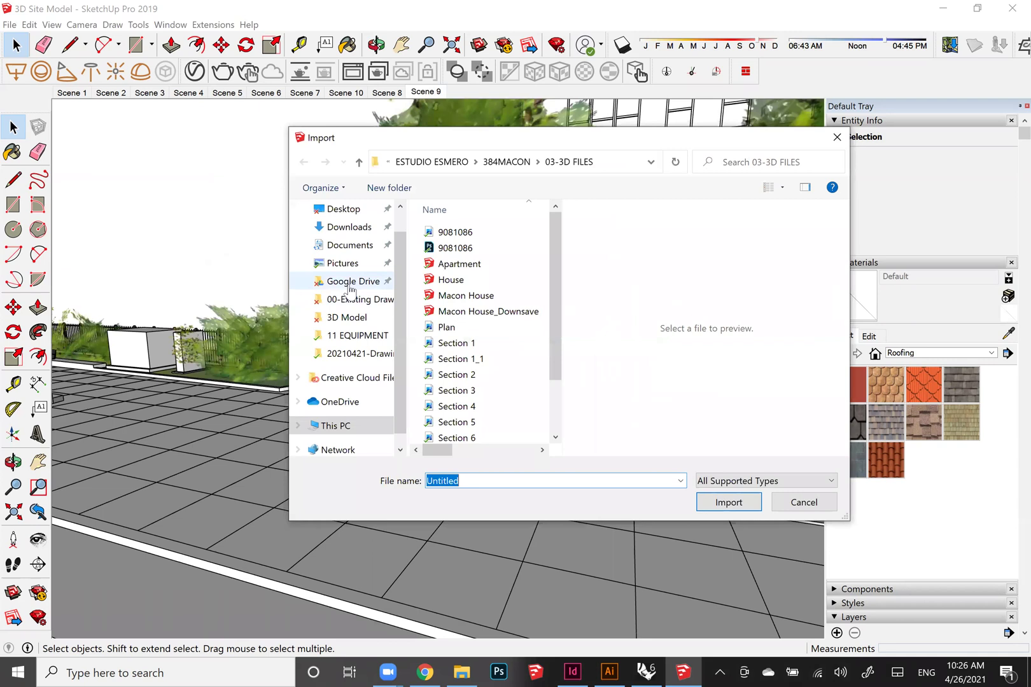
scroll(333, 227, "up", 1)
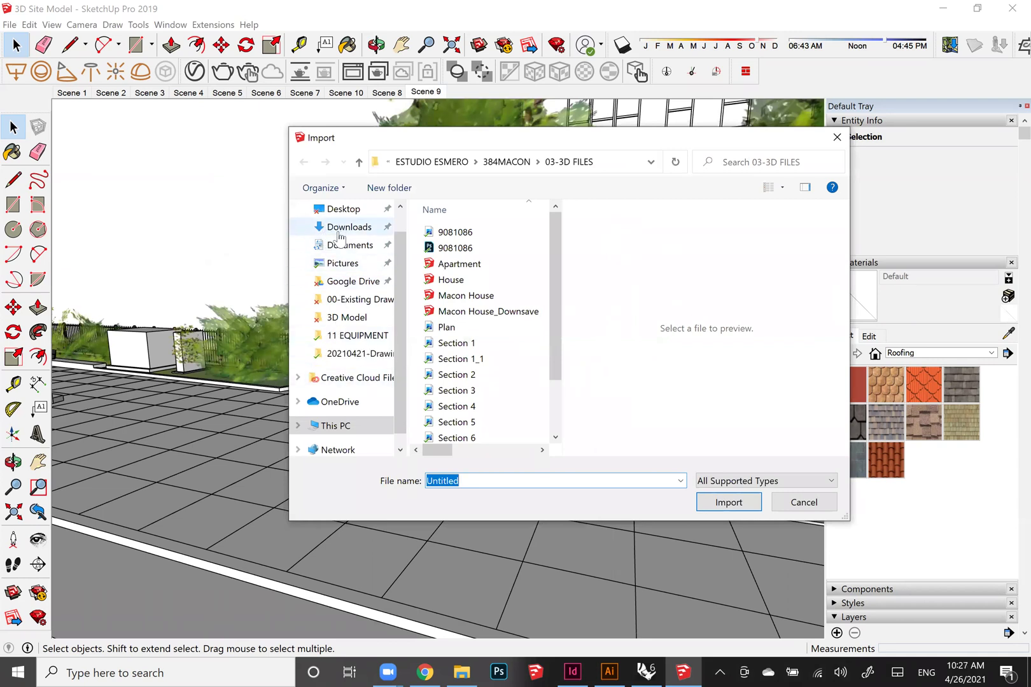
left_click(334, 235)
scroll(472, 360, "down", 3)
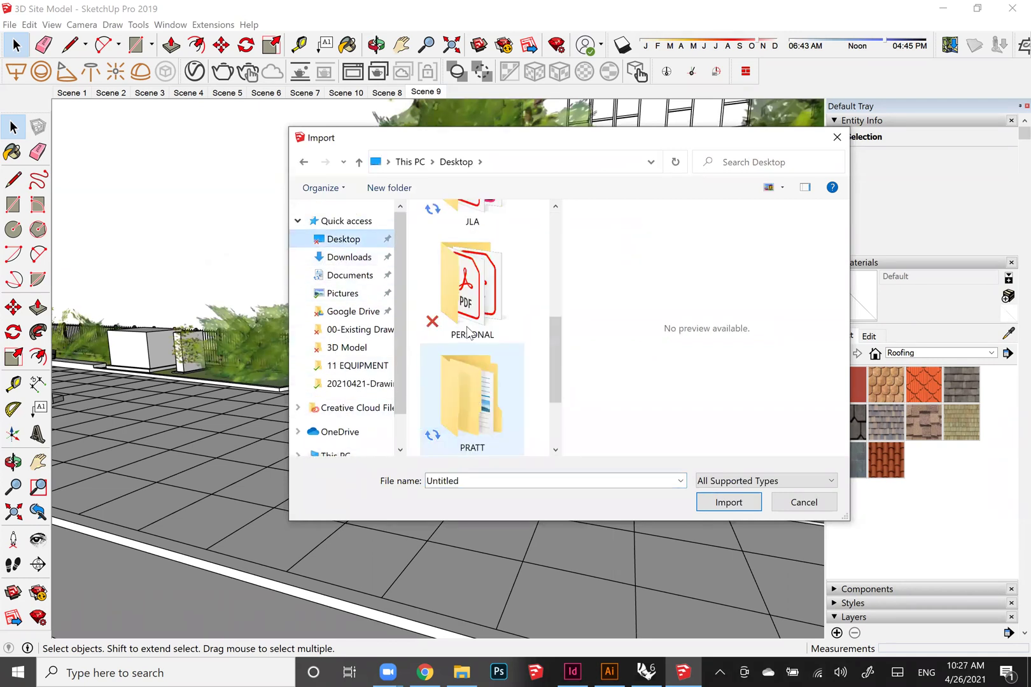
double_click(459, 389)
double_click(458, 250)
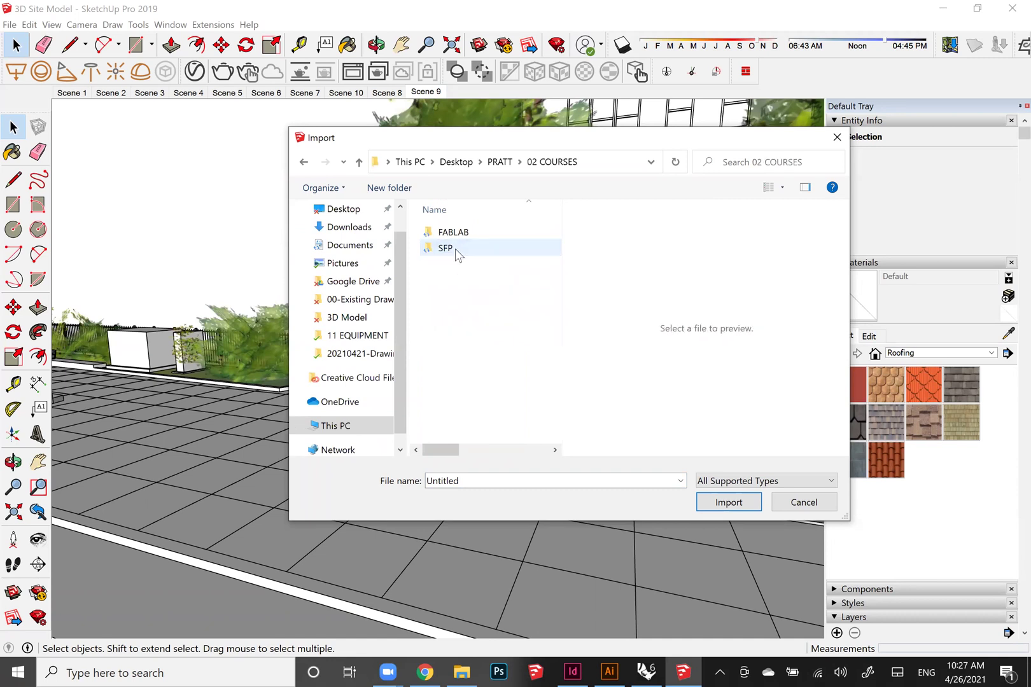
double_click(455, 249)
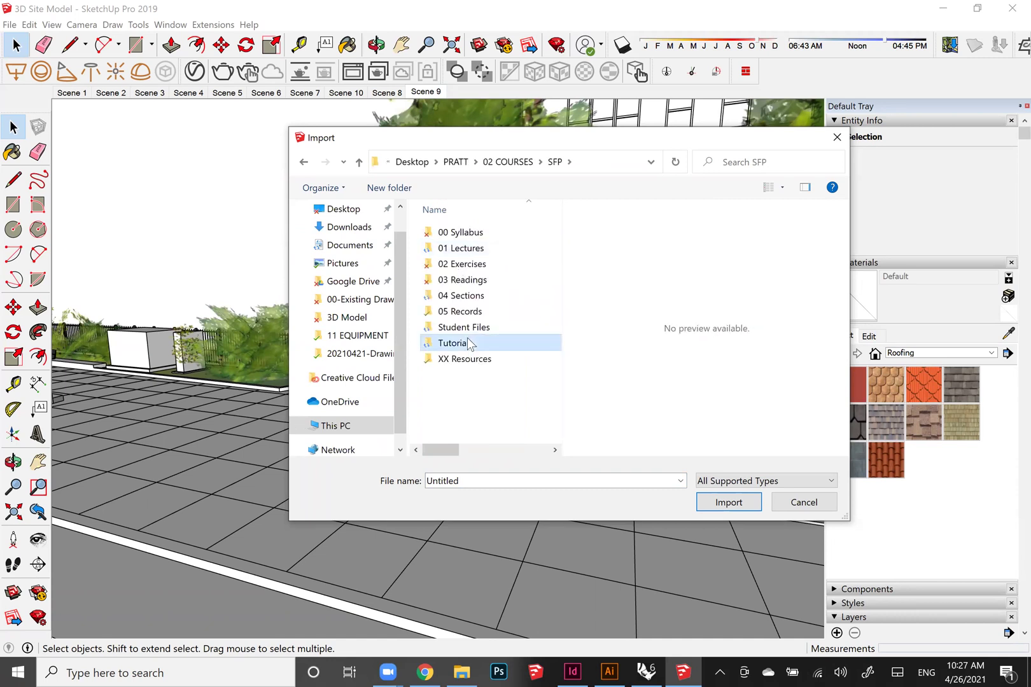
double_click(467, 337)
Import the PopUp Site SketchUp file and place it on the plaza paving between the planted bed and the trees
scroll(496, 359, "down", 10)
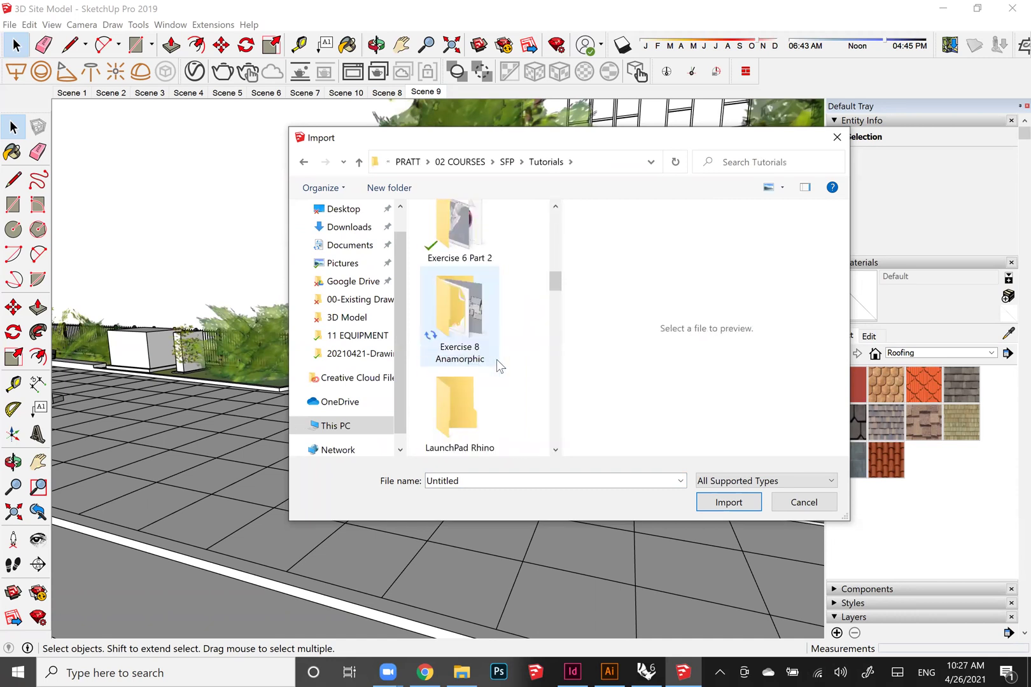
scroll(496, 359, "down", 12)
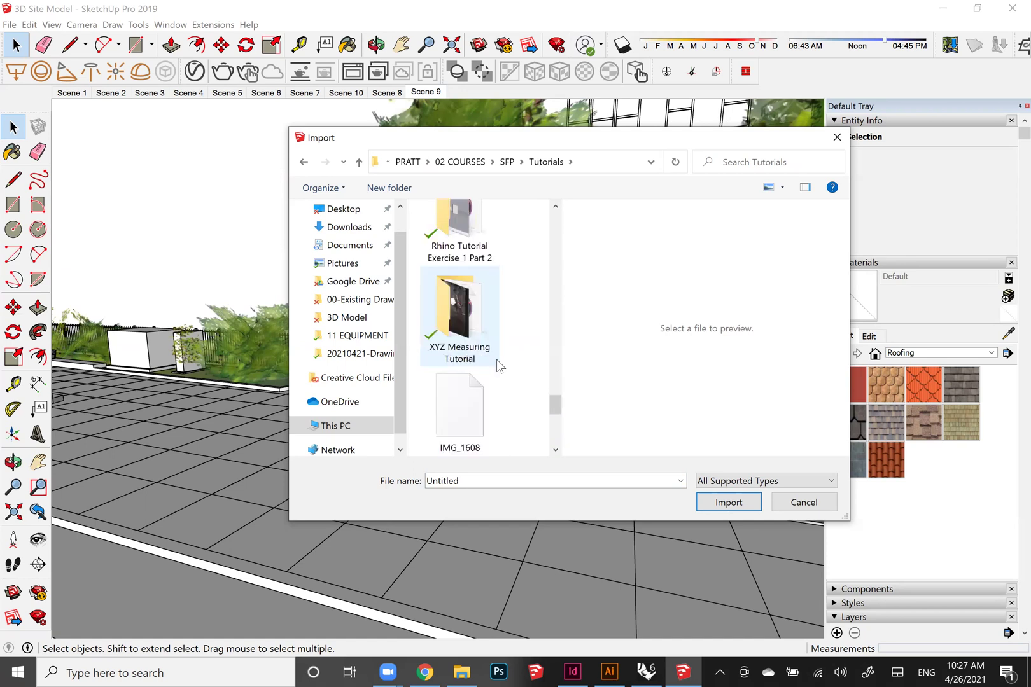
left_click(479, 407)
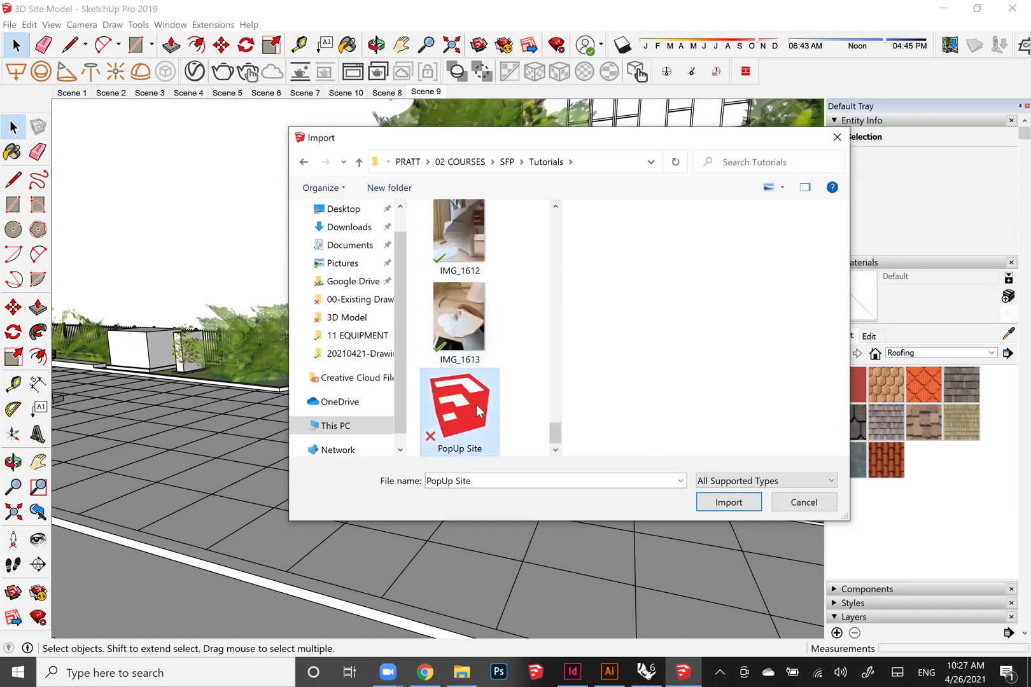
left_click(709, 506)
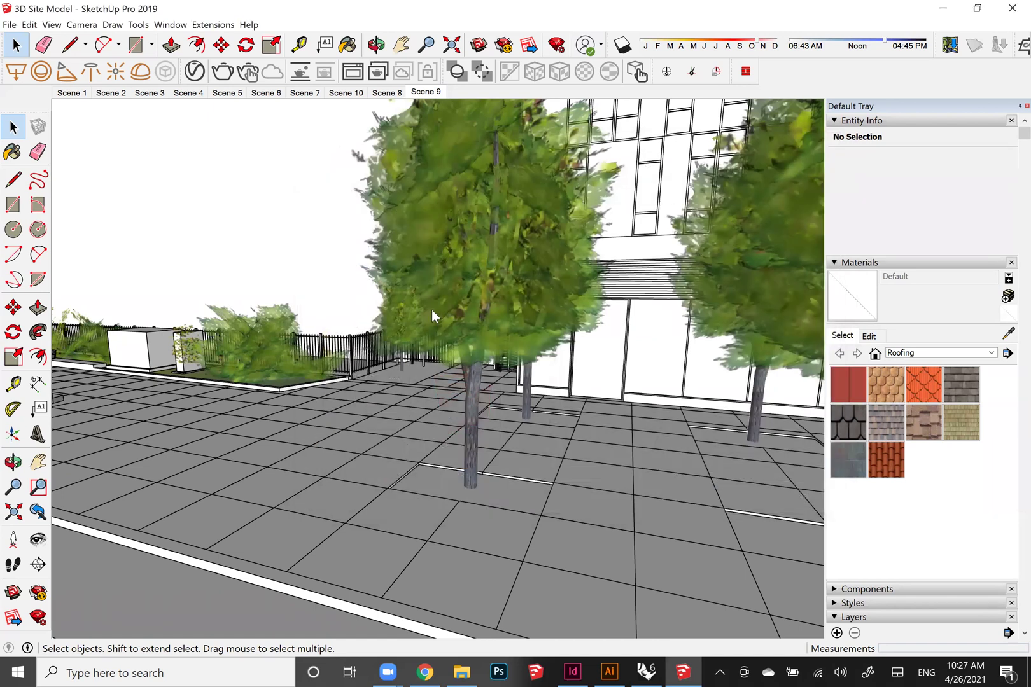
middle_click_drag(449, 389, 561, 433)
key("ctrl+v")
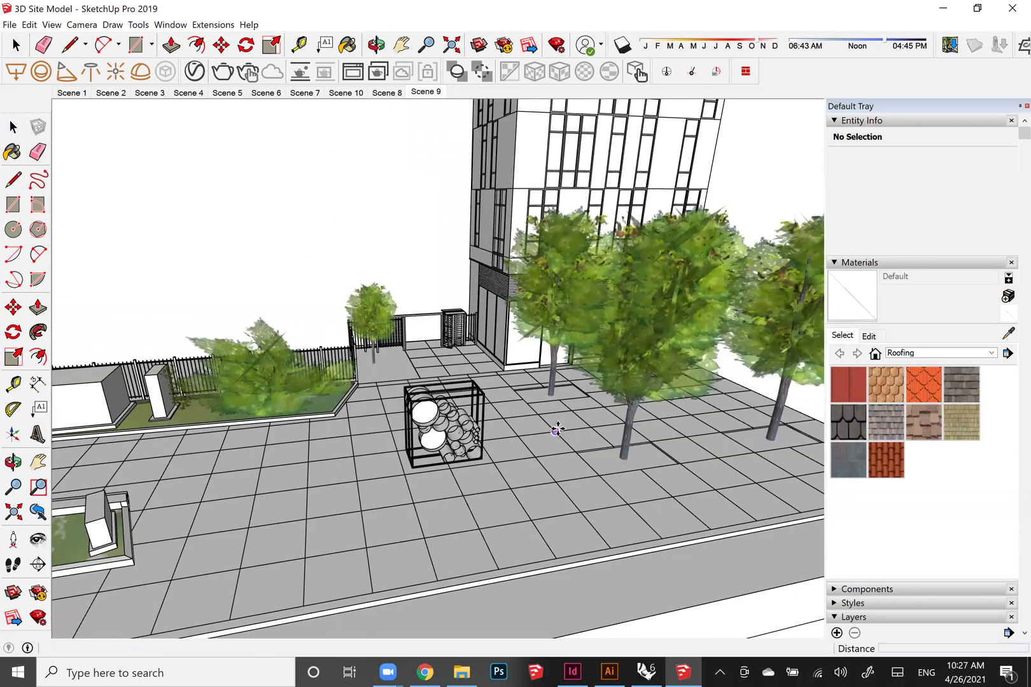
left_click(557, 427)
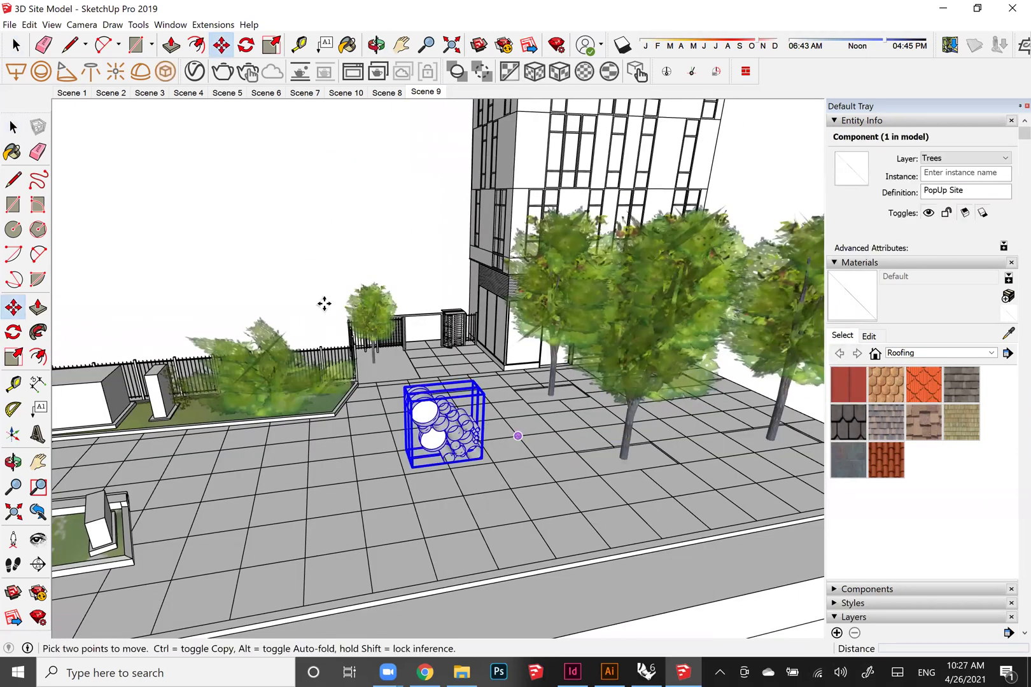
key("space")
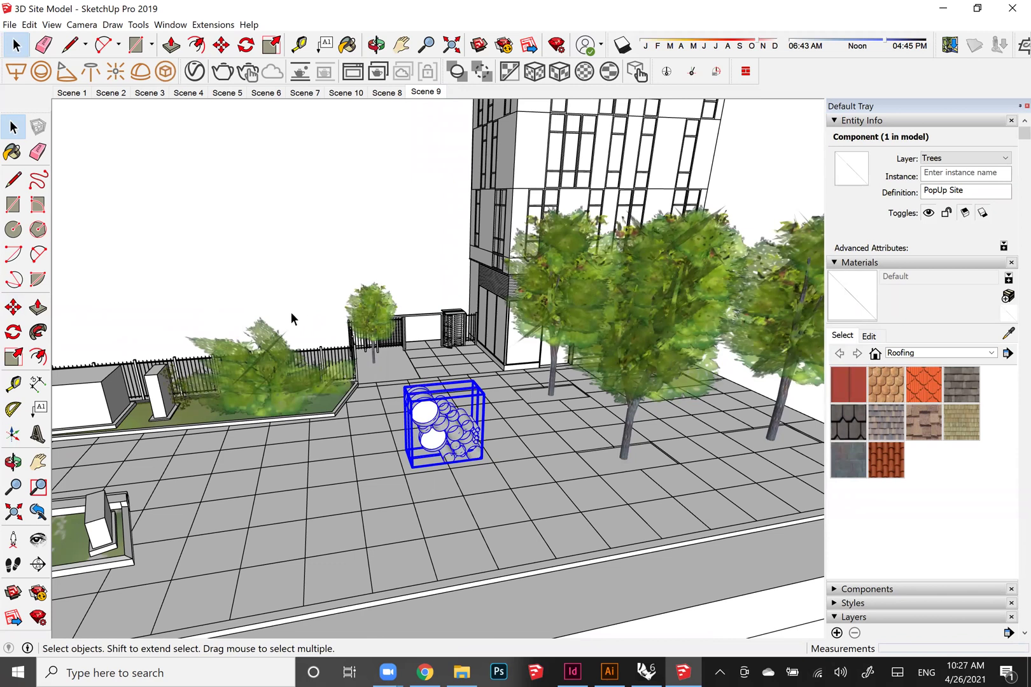
Orbit around the placed cylinder frames to inspect them against the plaza, trees and tower from several sides
middle_click_drag(292, 320, 563, 347)
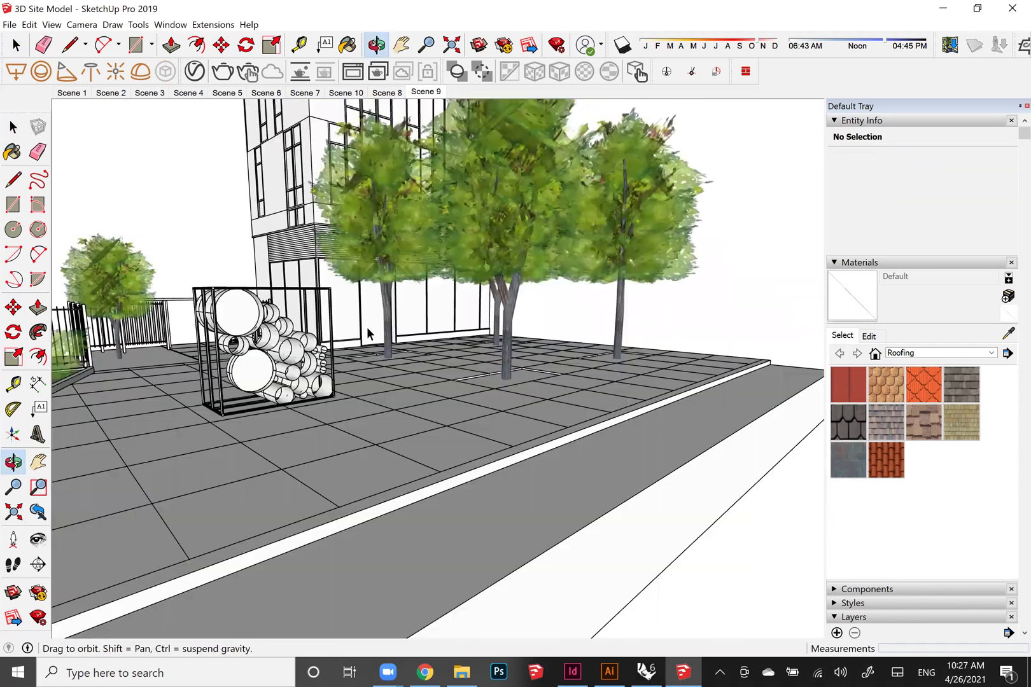
middle_click_drag(367, 327, 368, 332)
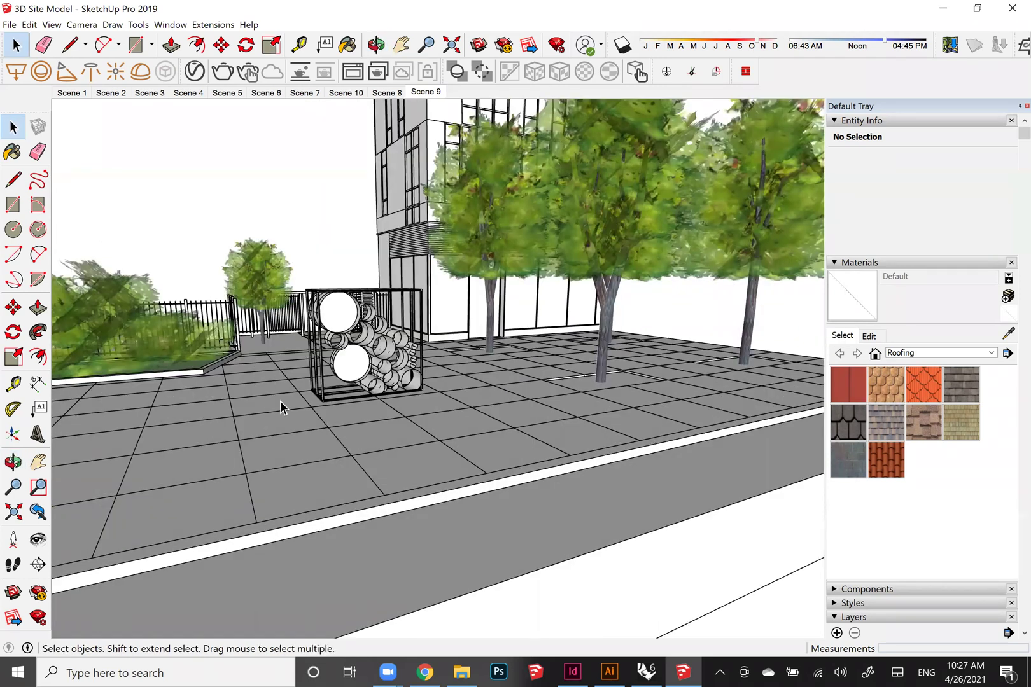
middle_click_drag(474, 410, 594, 414)
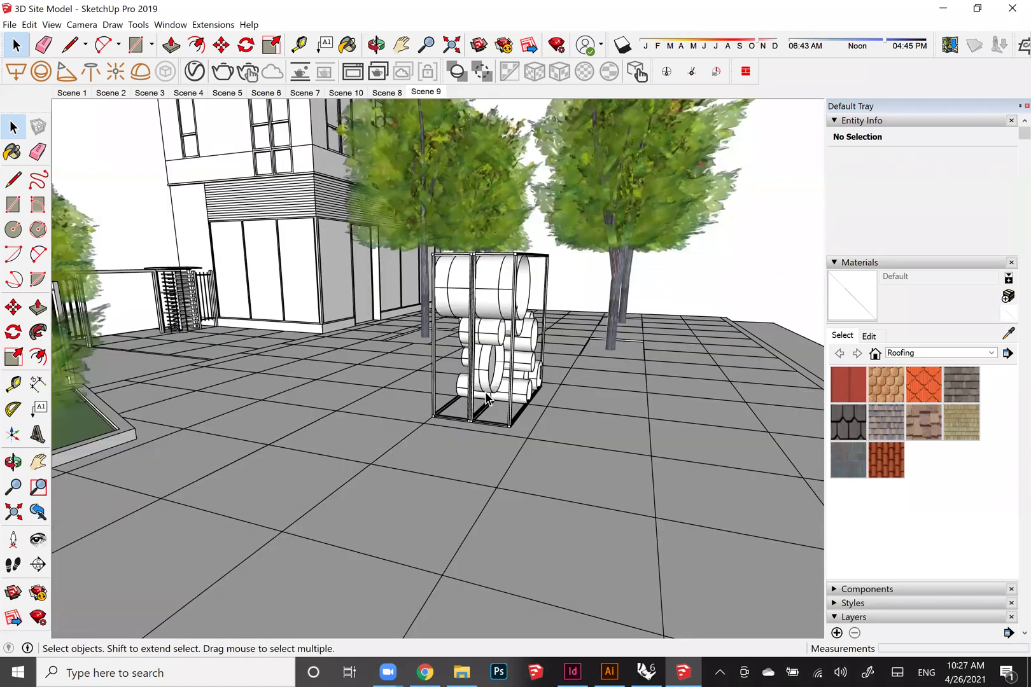
key("o")
left_click_drag(426, 388, 469, 389)
middle_click_drag(468, 385, 469, 337)
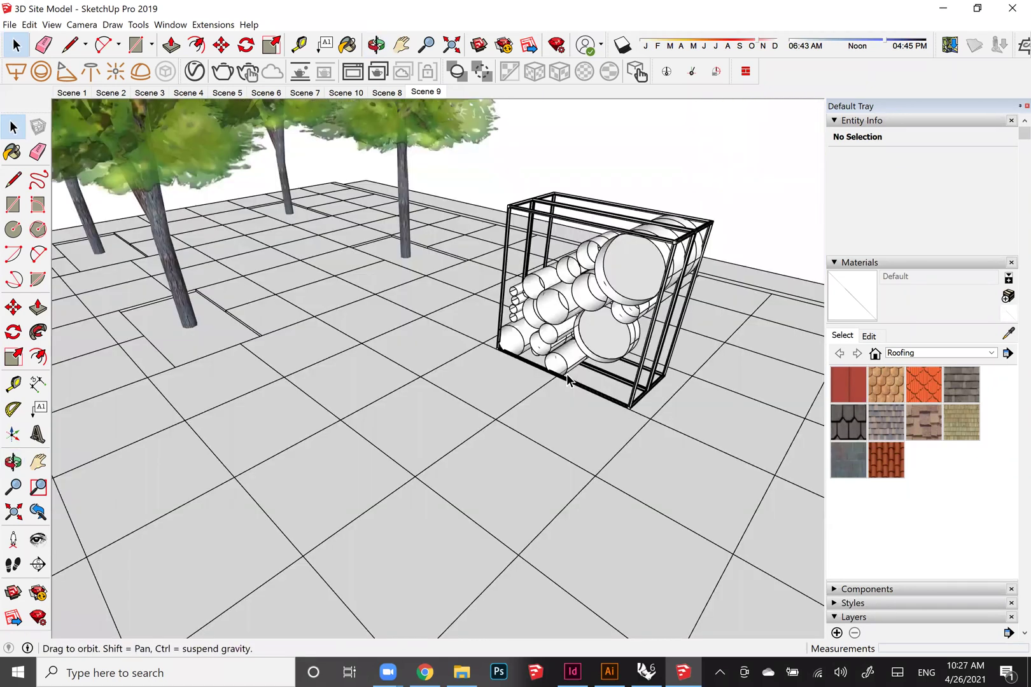
middle_click_drag(499, 338, 552, 345)
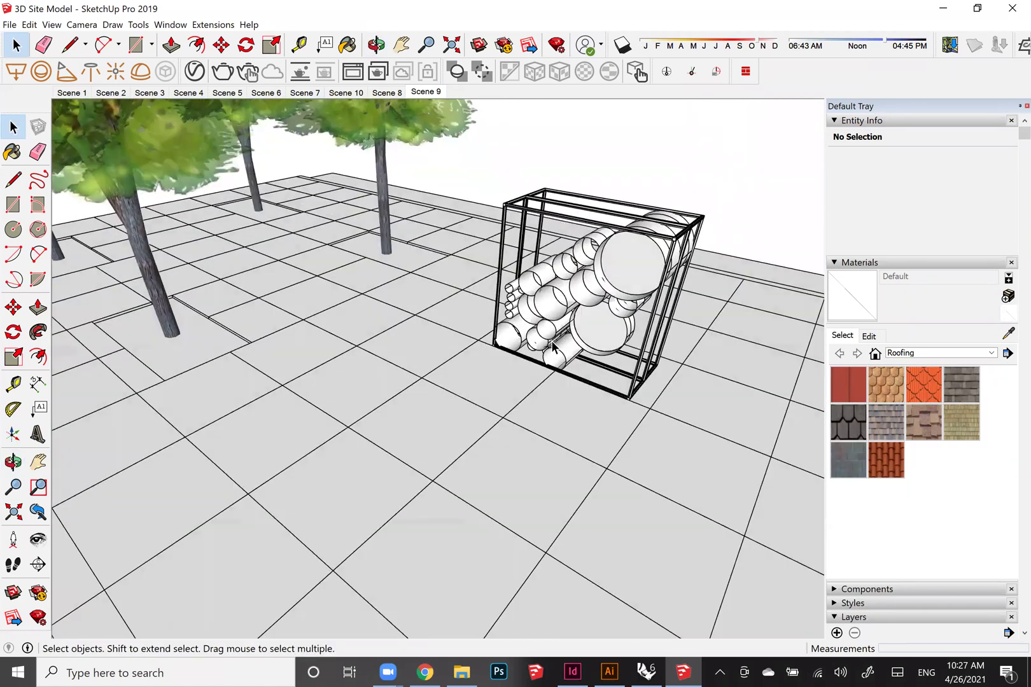
Open the PopUp Site component for editing, inspect its frame and cylinder surfaces up close, and leave the component
left_click(607, 348)
middle_click_drag(596, 362, 689, 255)
double_click(605, 360)
left_click(656, 309)
left_click(689, 255)
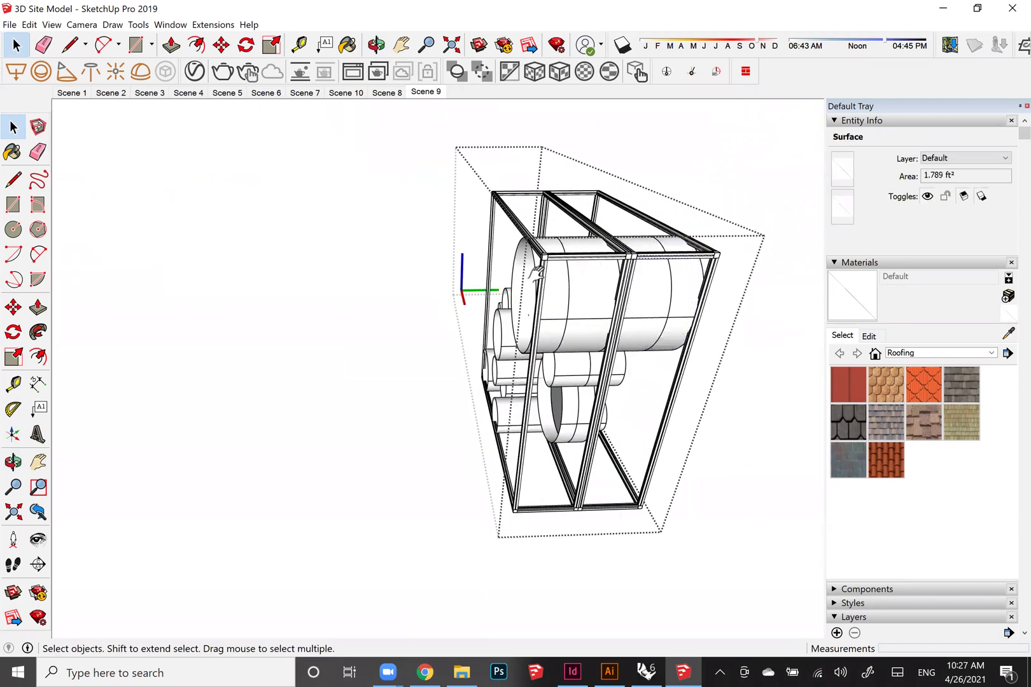
middle_click_drag(537, 272, 508, 267)
scroll(551, 263, "up", 3)
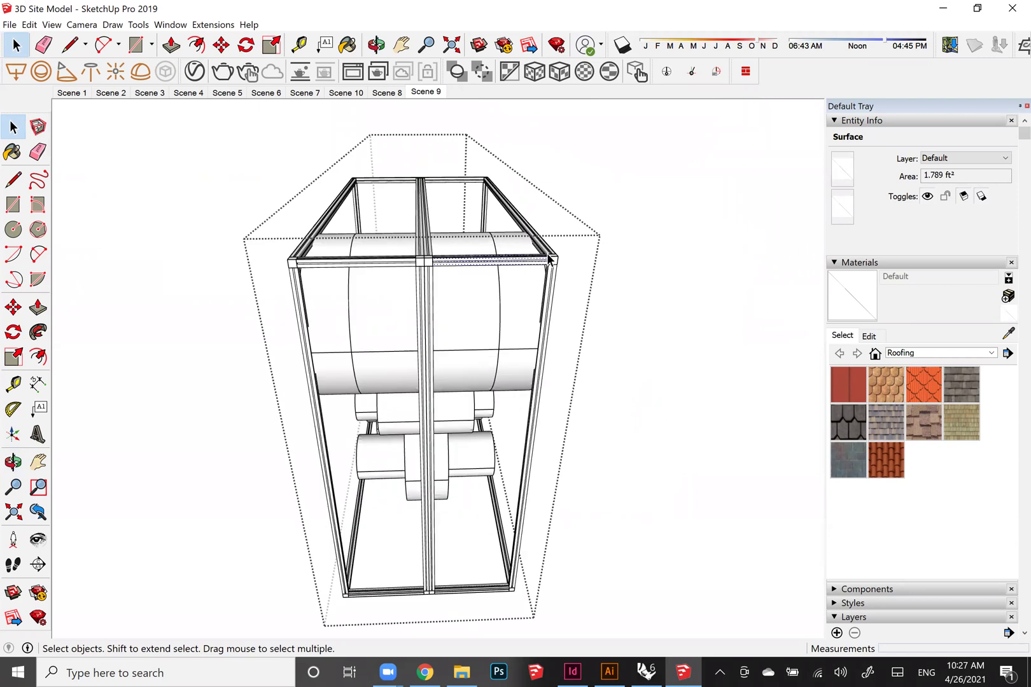
scroll(548, 258, "up", 2)
left_click(549, 256)
scroll(430, 323, "up", 3)
middle_click_drag(430, 323, 496, 439)
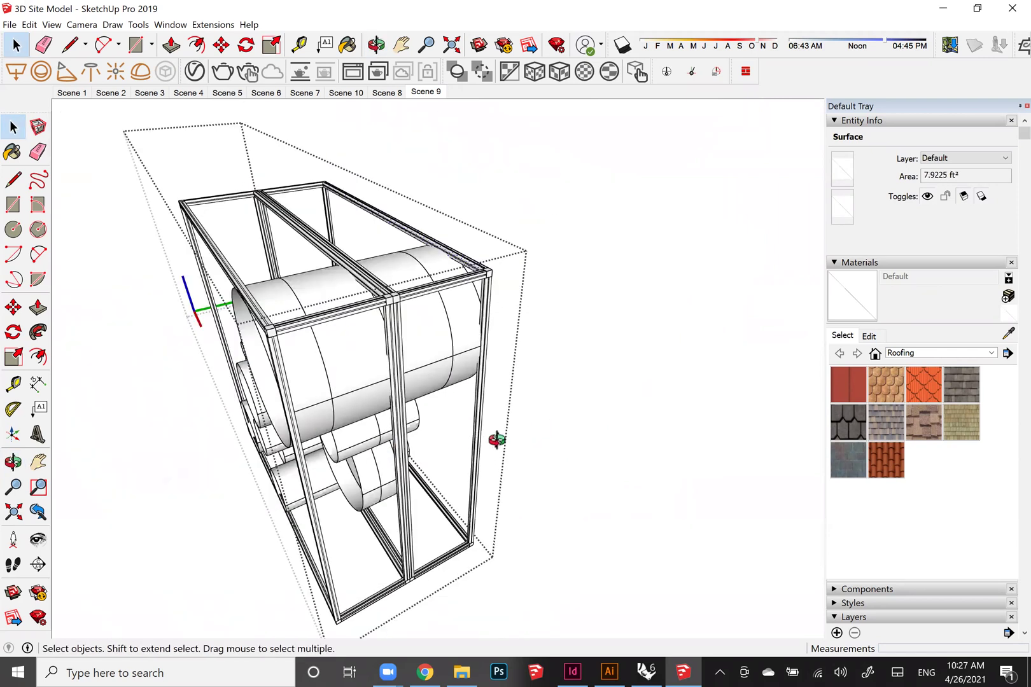
key("Escape")
scroll(400, 455, "down", 2)
scroll(474, 402, "down", 1)
Select the PopUp Site component, inspect it from the front and side, and clear the selection
middle_click_drag(343, 376, 478, 378)
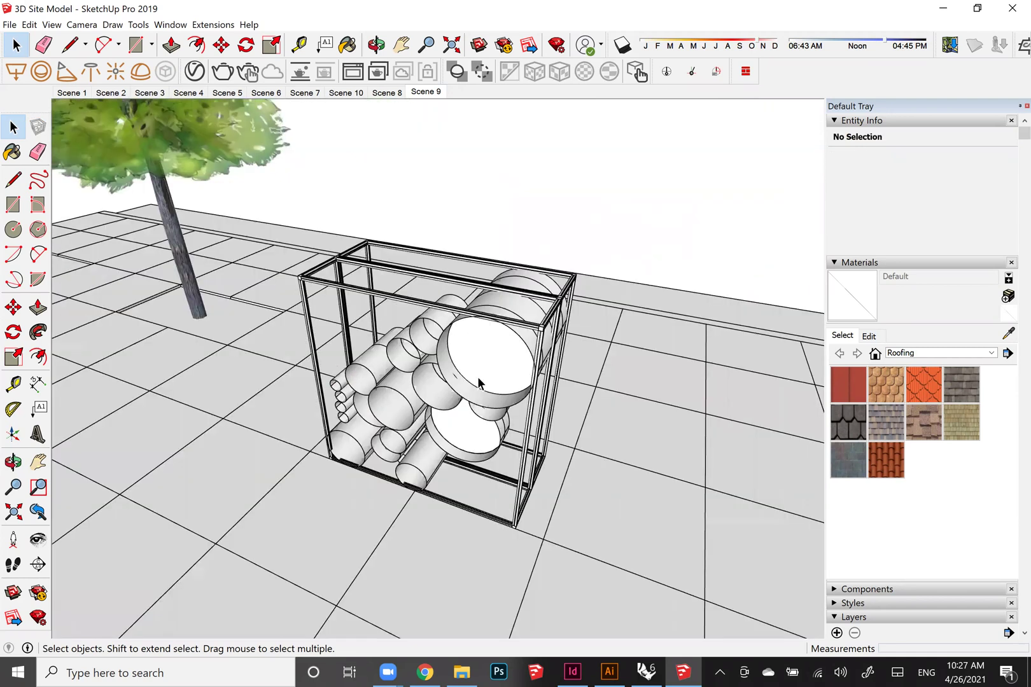
scroll(479, 383, "down", 2)
middle_click_drag(350, 329, 458, 353)
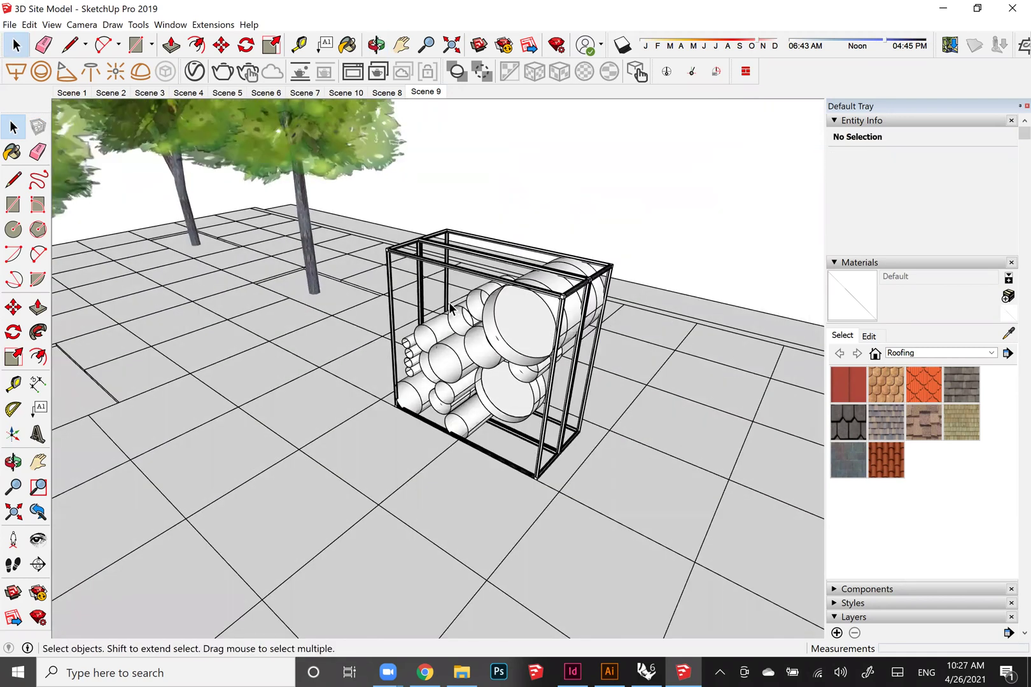
middle_click_drag(449, 308, 440, 369)
left_click(439, 369)
middle_click_drag(574, 282, 591, 273)
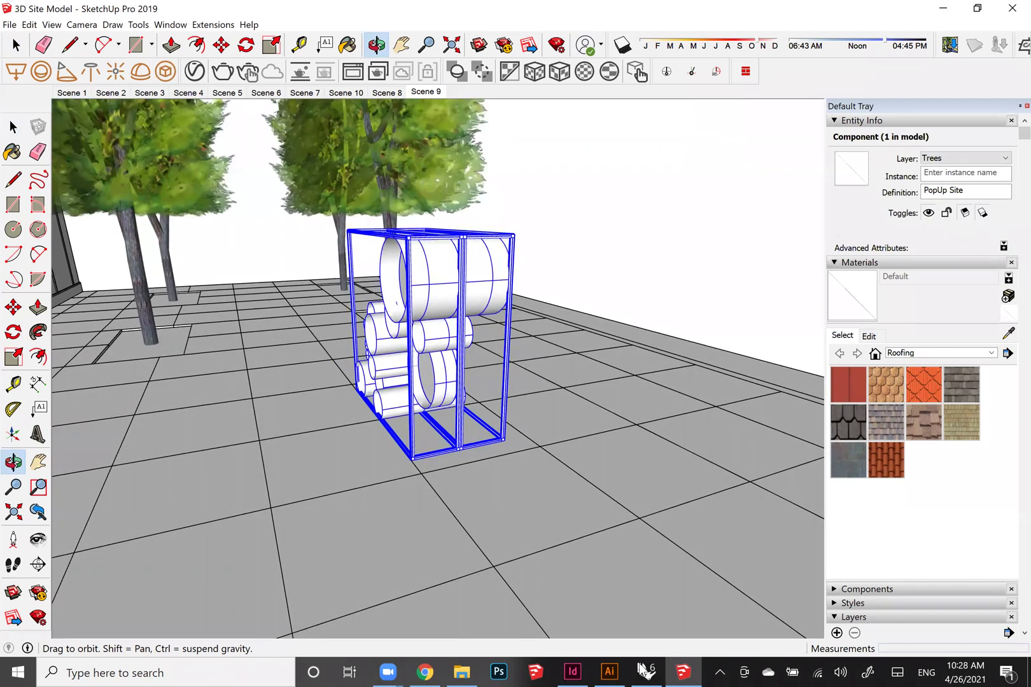
key("space")
left_click(511, 481)
Switch to Rhino, move the selected cylinder frame group clear of the one behind it, and view the frames from the side
key("alt+Tab")
left_click(584, 449)
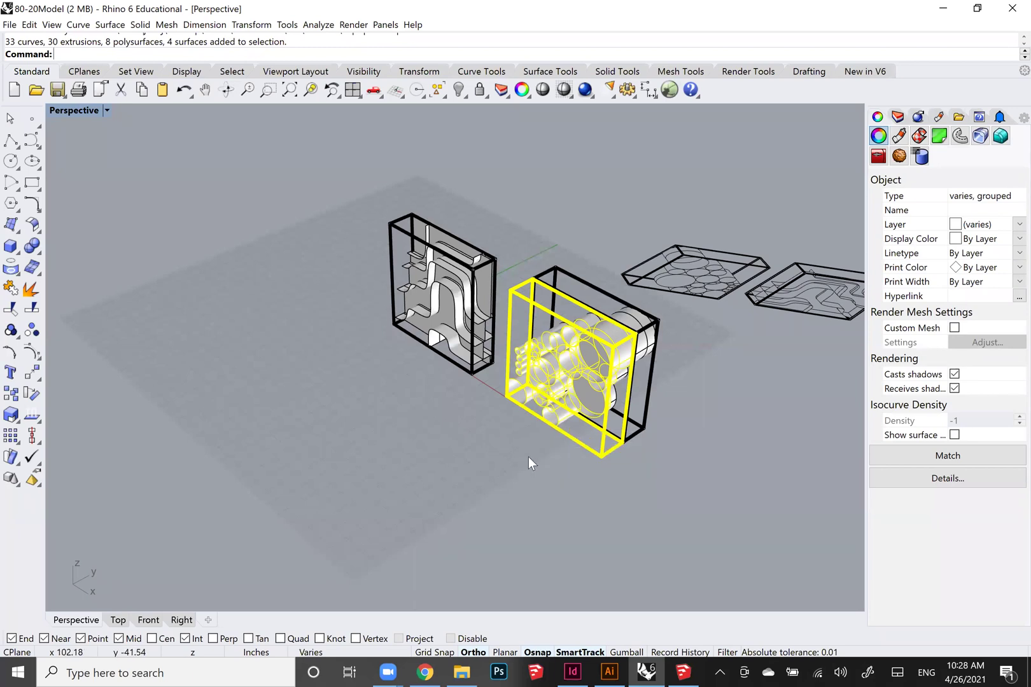
type("Mm")
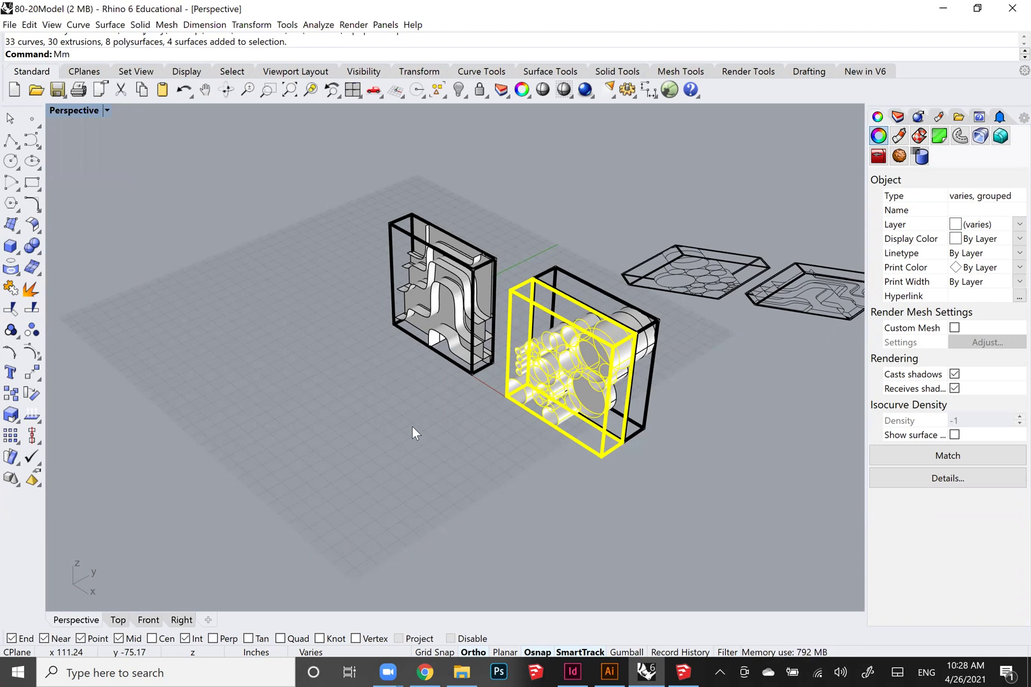
key("Return")
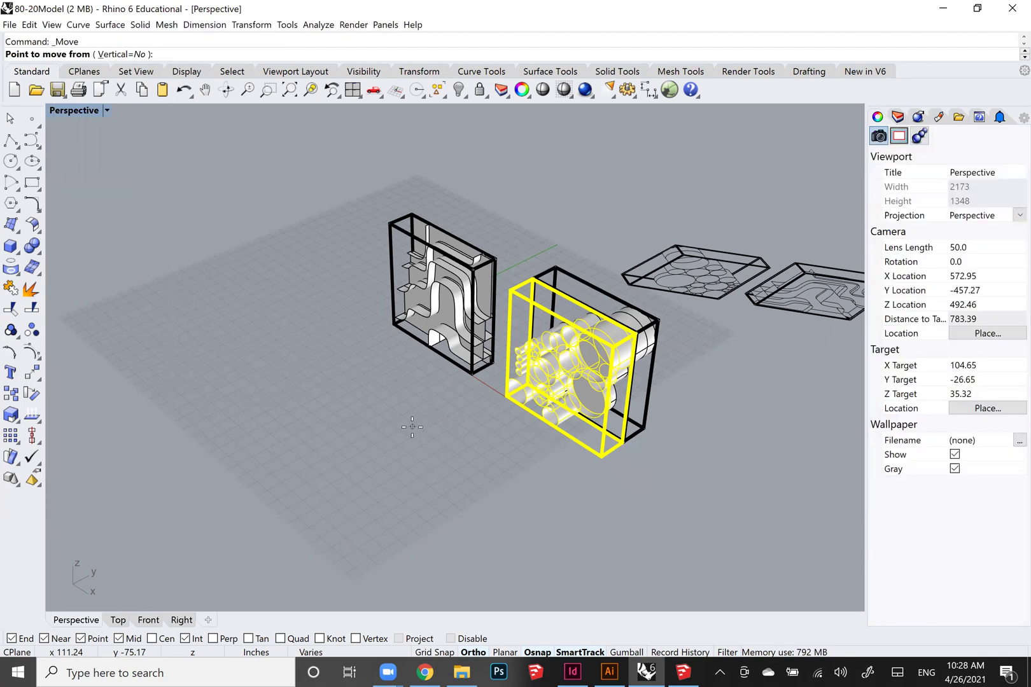
left_click(685, 445)
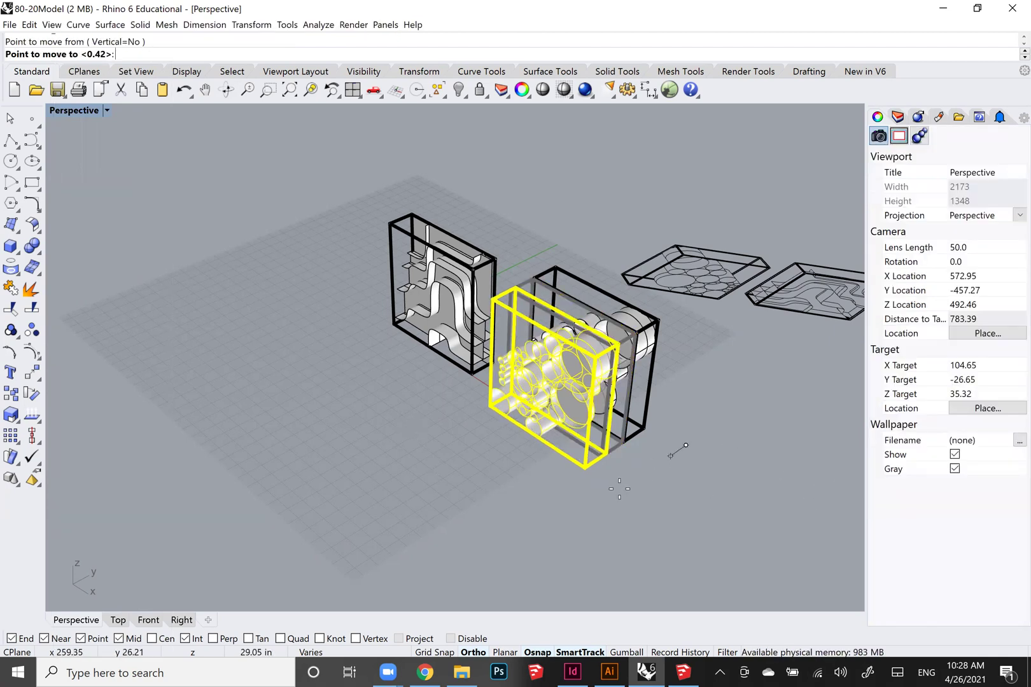
left_click(649, 478)
middle_click(648, 478)
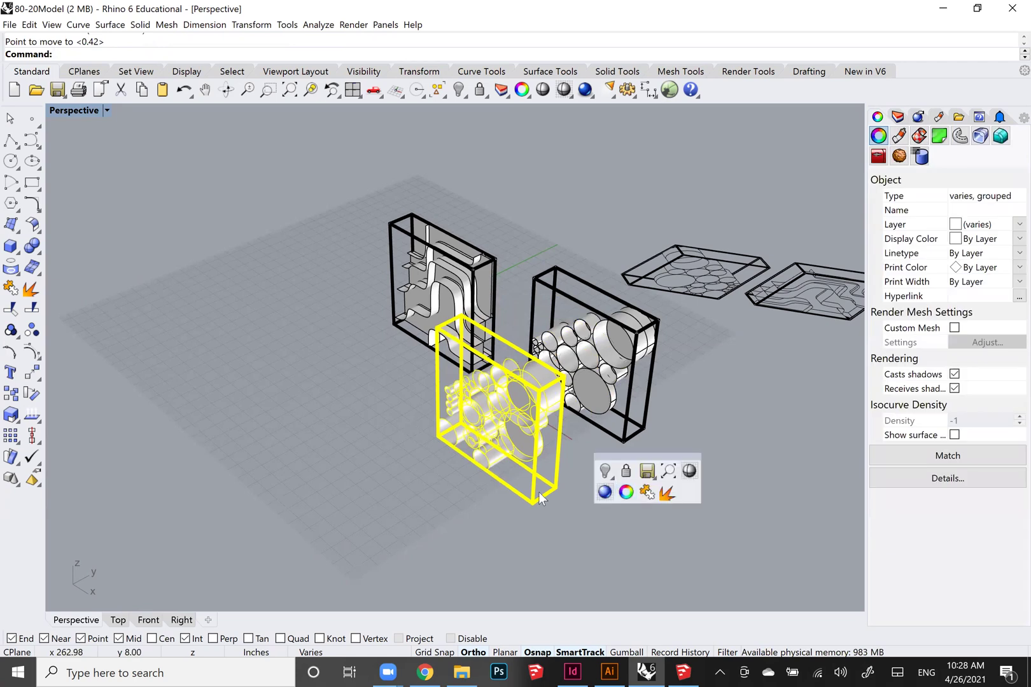
left_click(474, 484)
right_click_drag(410, 478, 458, 483)
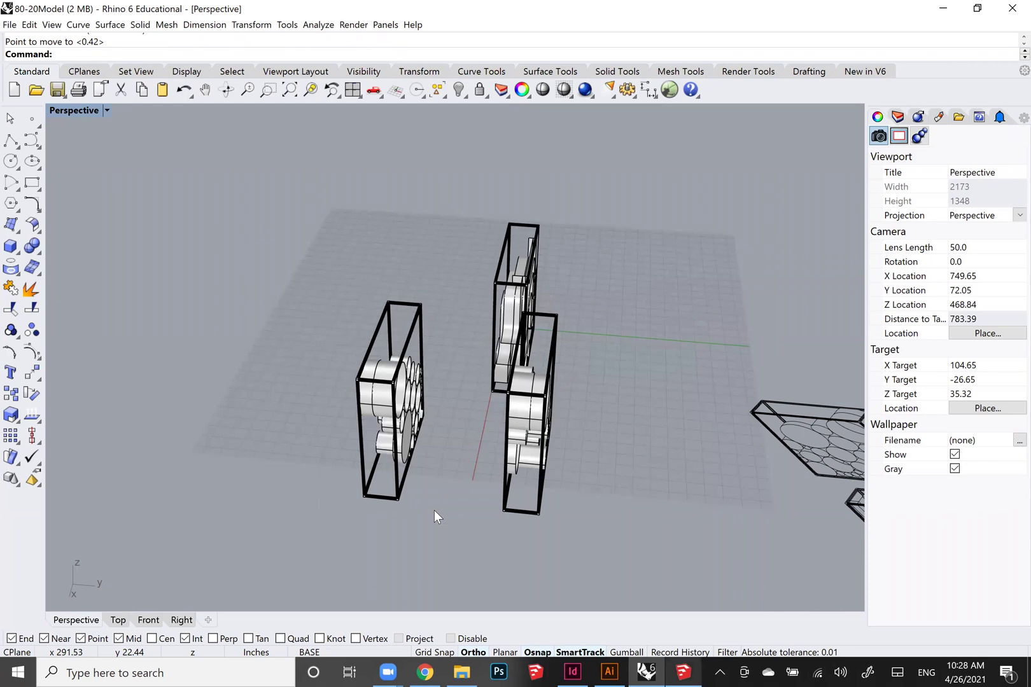
Switch to SketchUp, open the PopUp Site component and try to move one of its two adjoining frames sideways away from the other
left_click(682, 672)
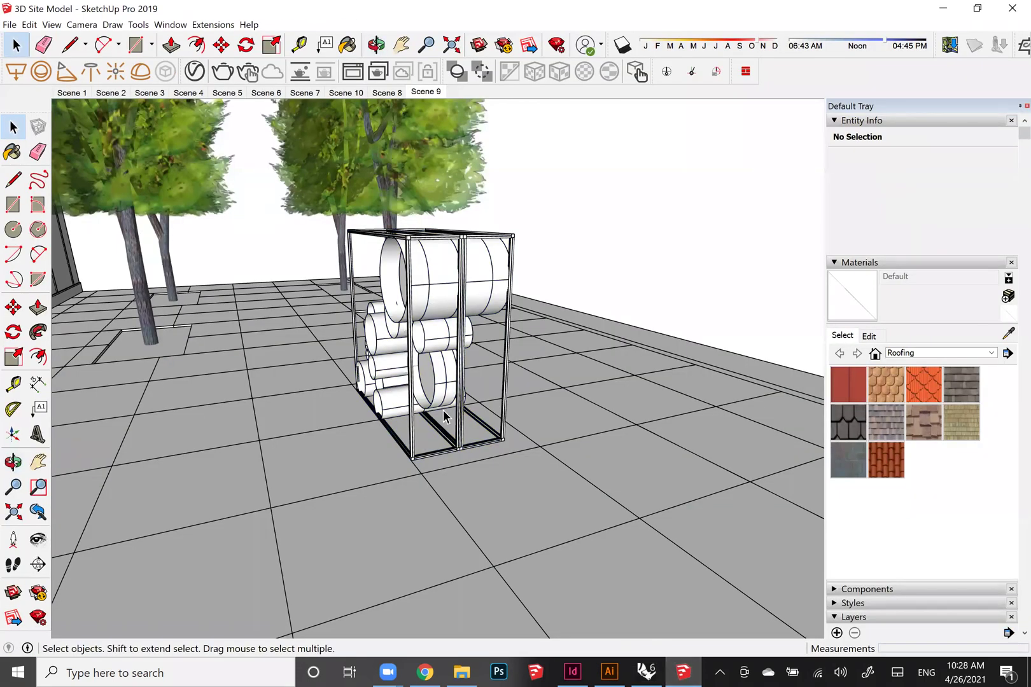
left_click(432, 290)
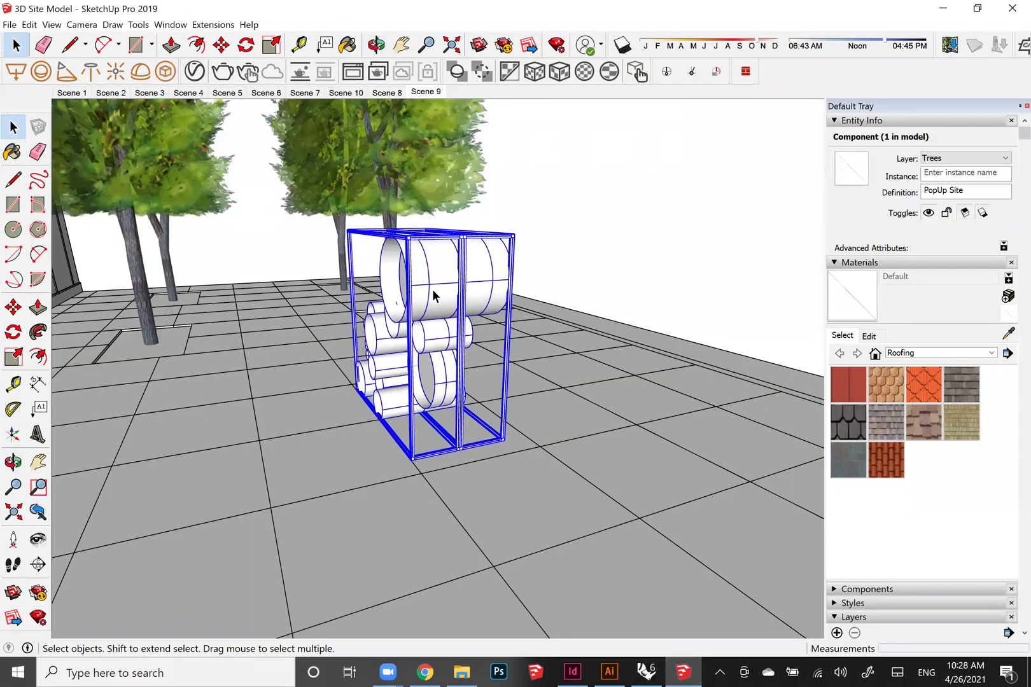
double_click(453, 341)
middle_click_drag(345, 395, 466, 256)
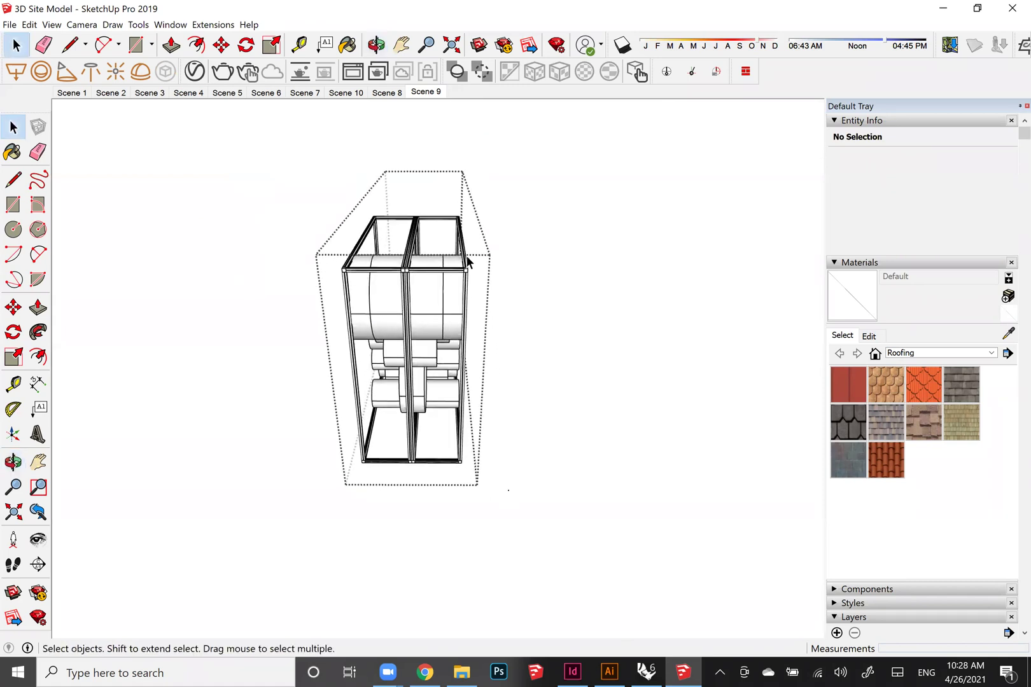
left_click_drag(508, 491, 425, 205)
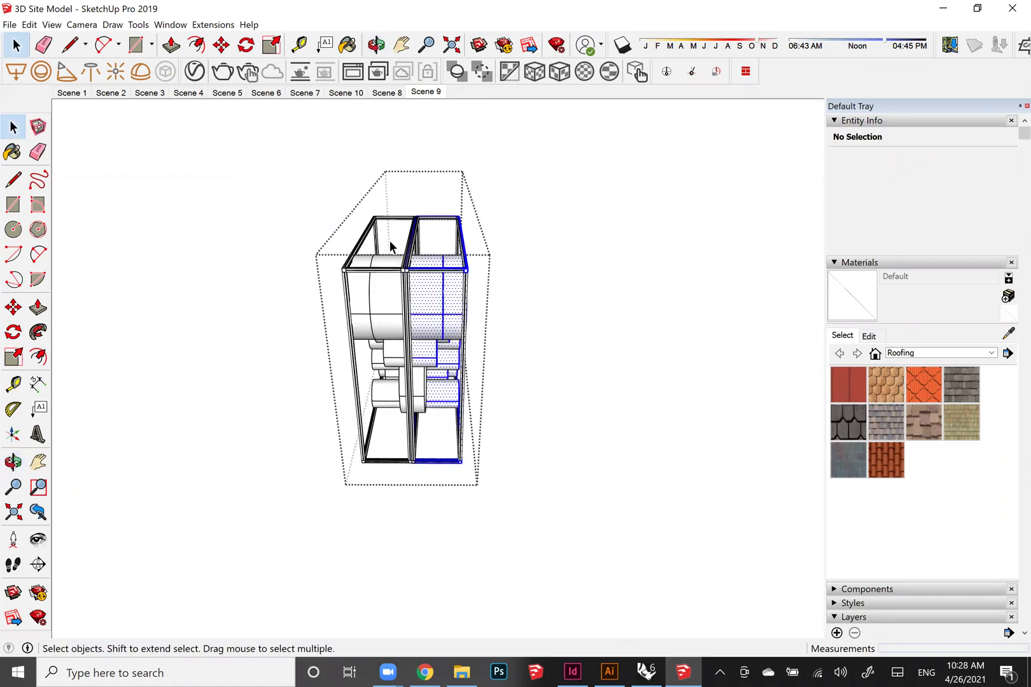
scroll(448, 311, "up", 5)
scroll(469, 358, "down", 4)
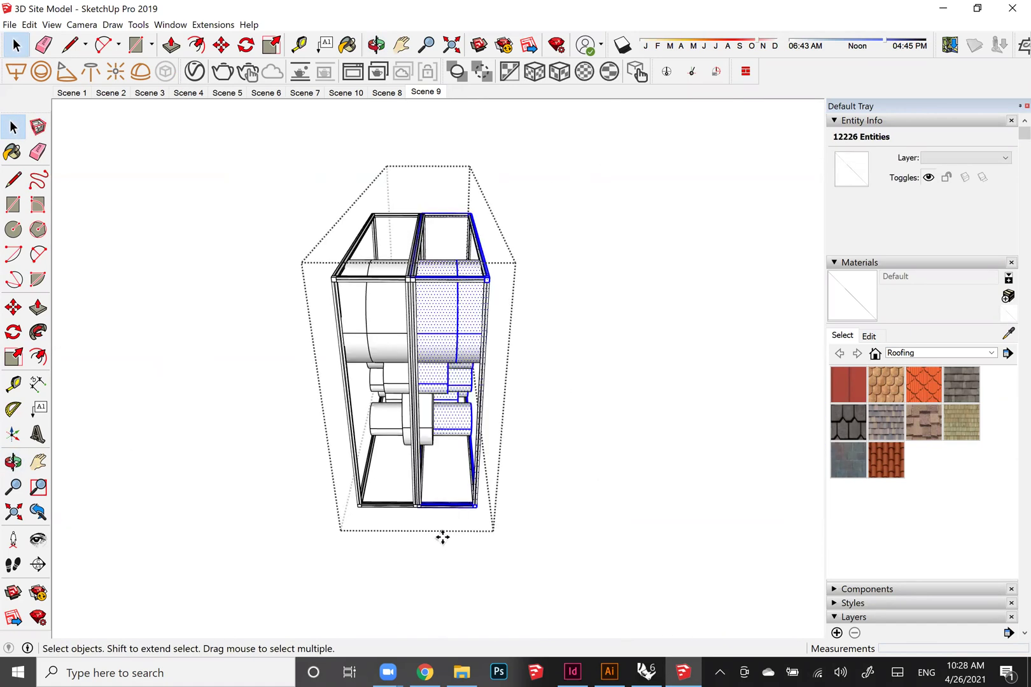
key("m")
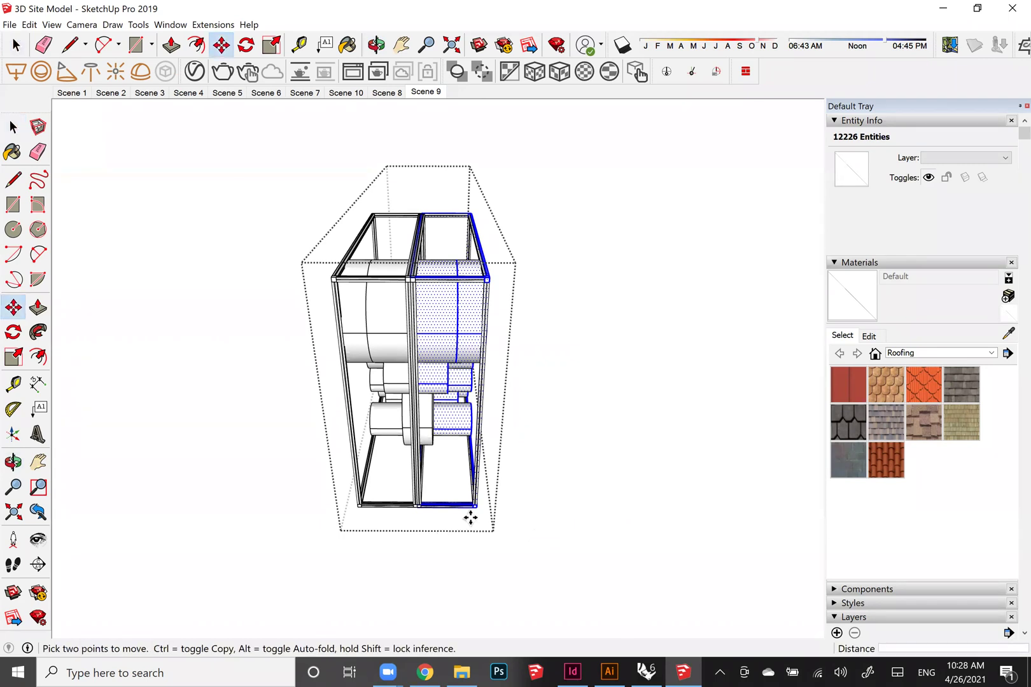
scroll(469, 512, "up", 3)
scroll(458, 513, "down", 2)
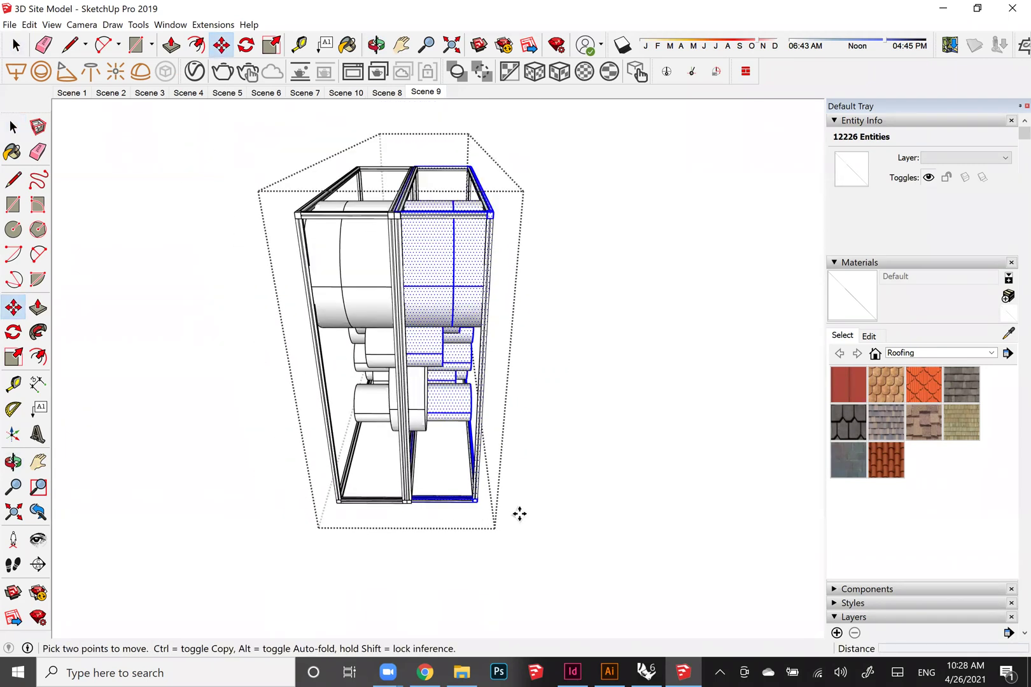
left_click(461, 514)
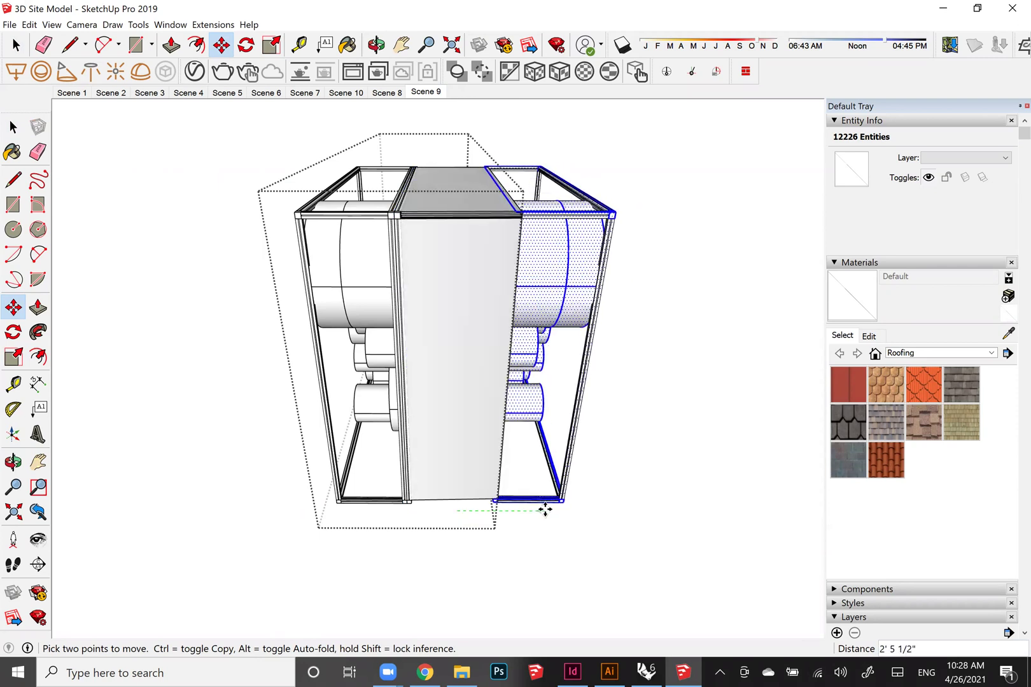
left_click(485, 496)
key("space")
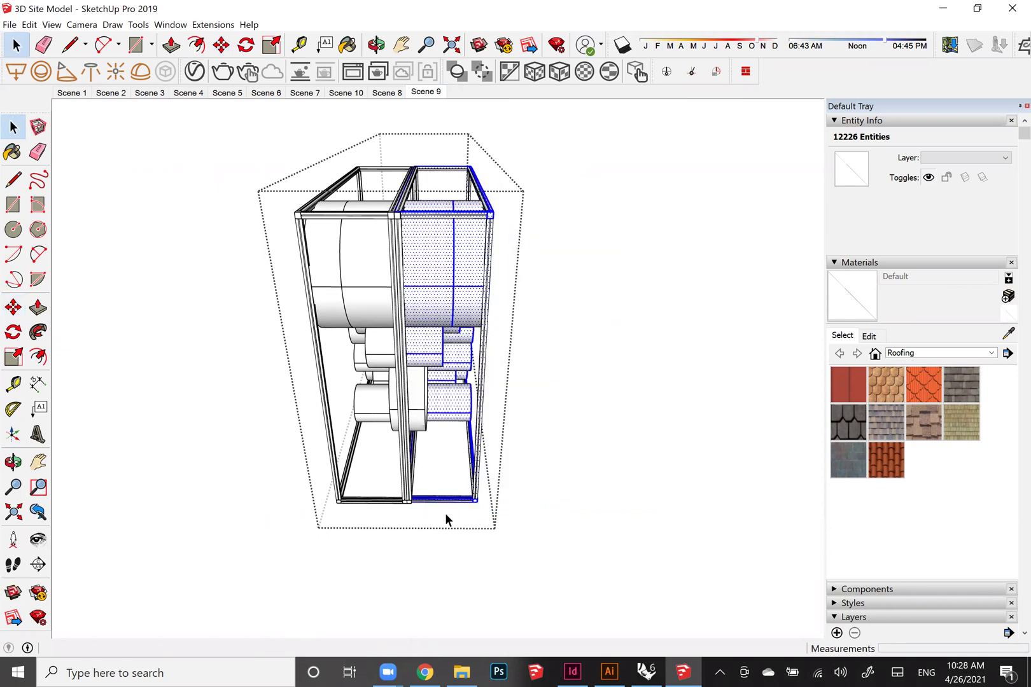
key("Escape")
Select the PopUp Site component, inspect its placement on the plaza from several sides, and clear the selection
middle_click_drag(360, 477, 332, 143)
left_click(356, 375)
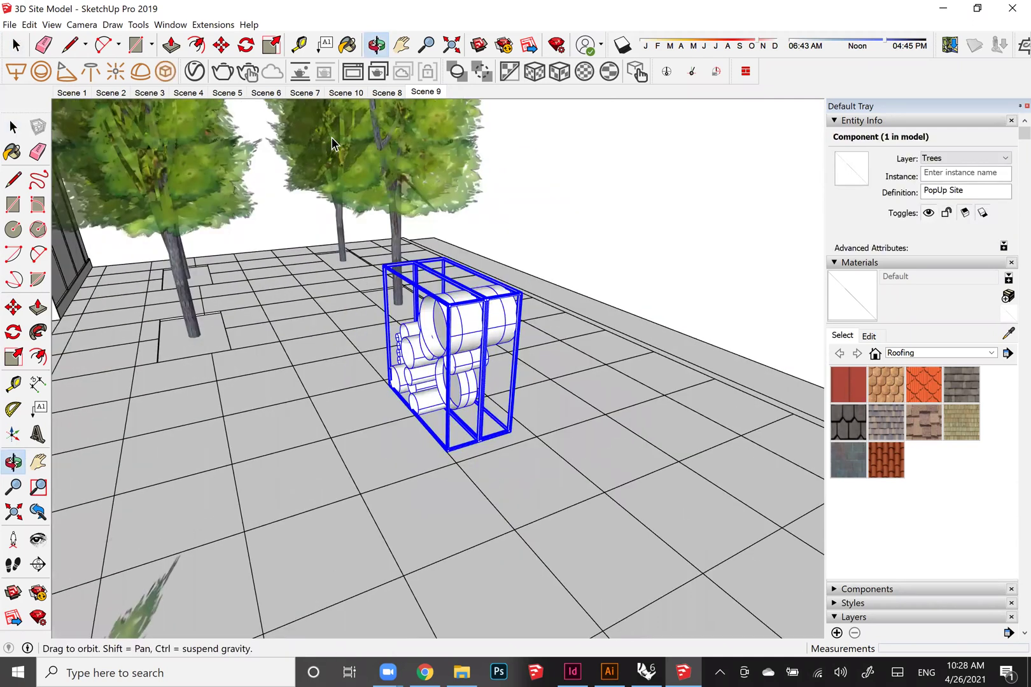
key("m")
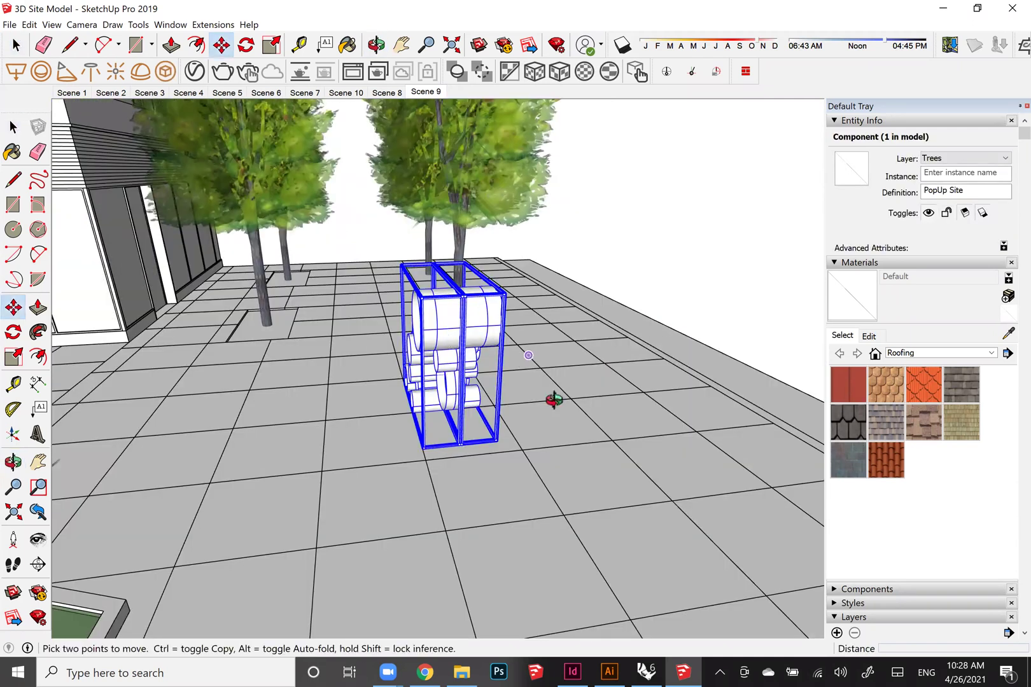
middle_click_drag(552, 399, 409, 437)
middle_click_drag(277, 385, 414, 455)
middle_click_drag(348, 412, 642, 444)
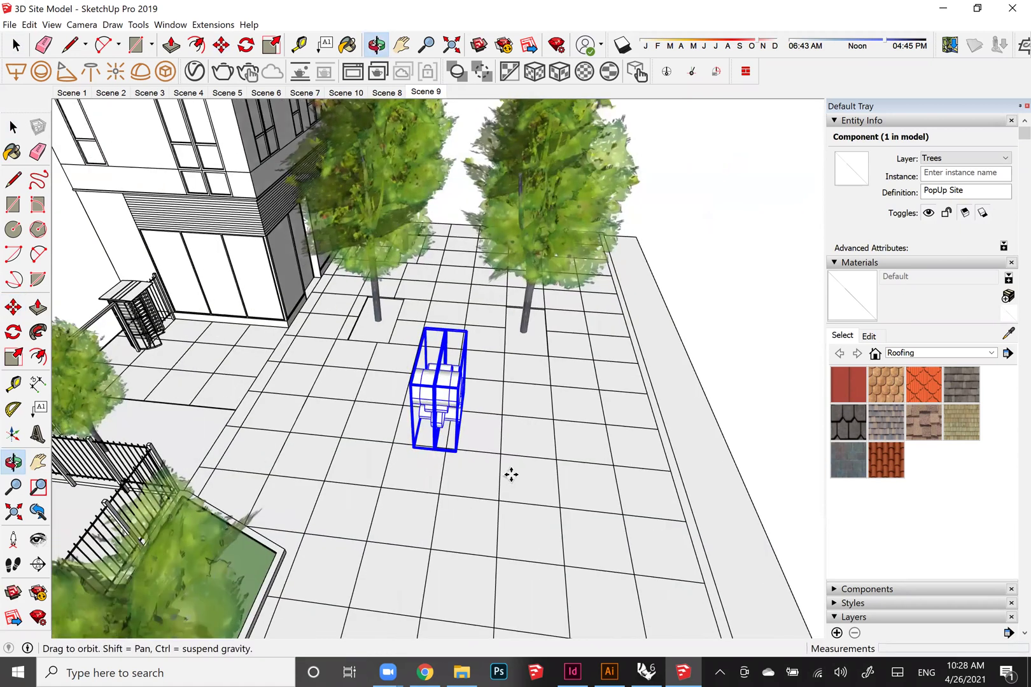
middle_click_drag(512, 474, 483, 430)
key("o")
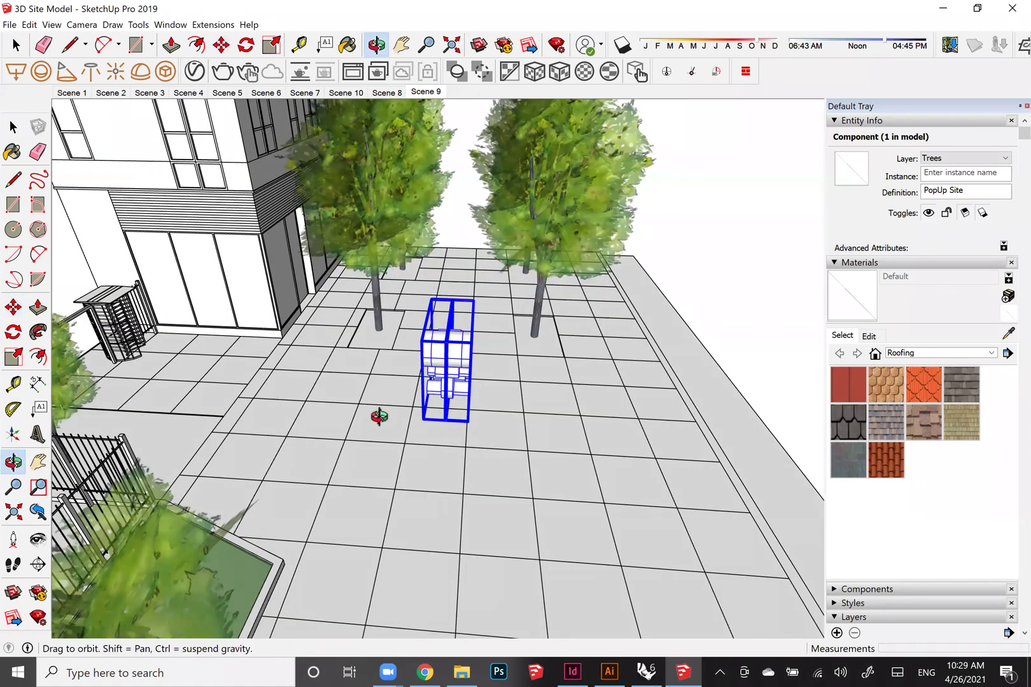
middle_click_drag(364, 393, 625, 325)
key("o")
middle_click_drag(464, 236, 515, 275)
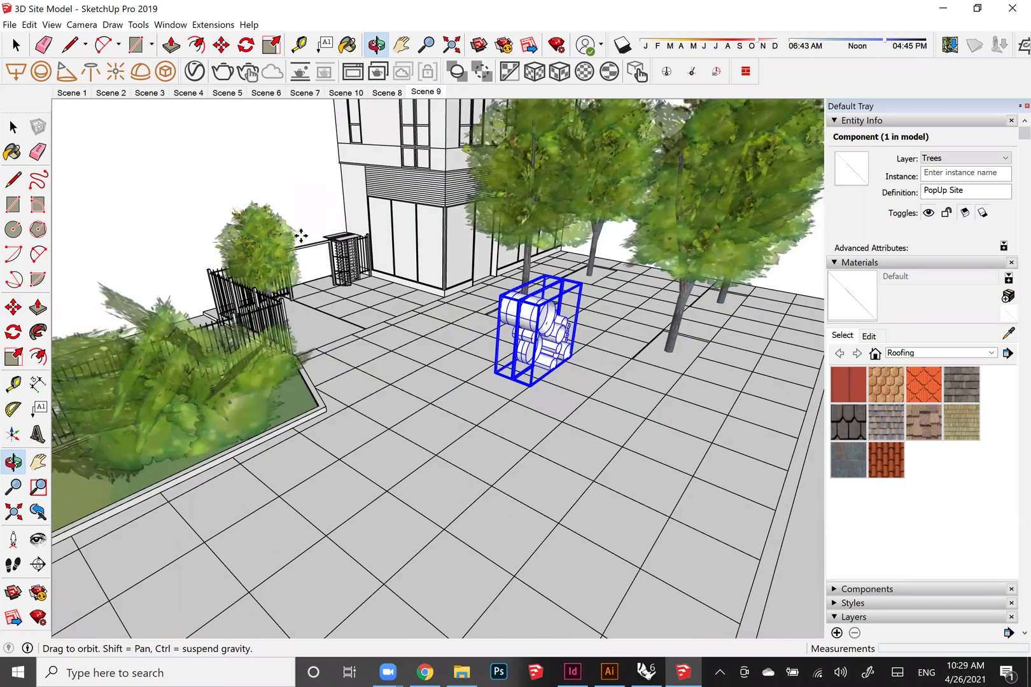
key("space")
left_click(206, 204)
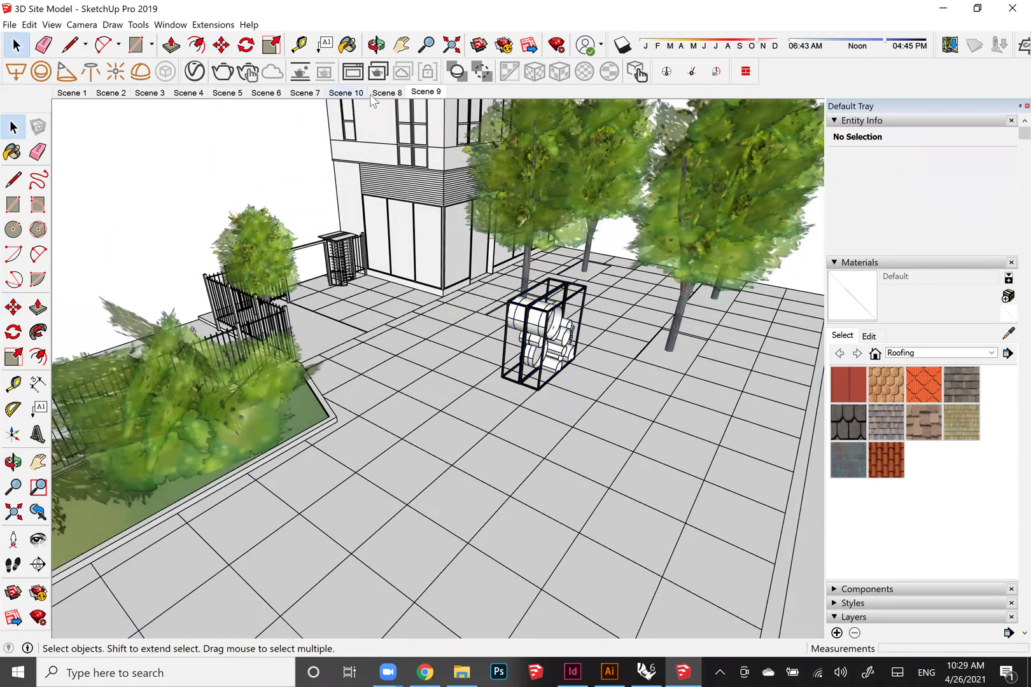
Show the Scene 8 view and export it as a JPEG named 3D Site Model in the Tutorials folder
left_click(377, 92)
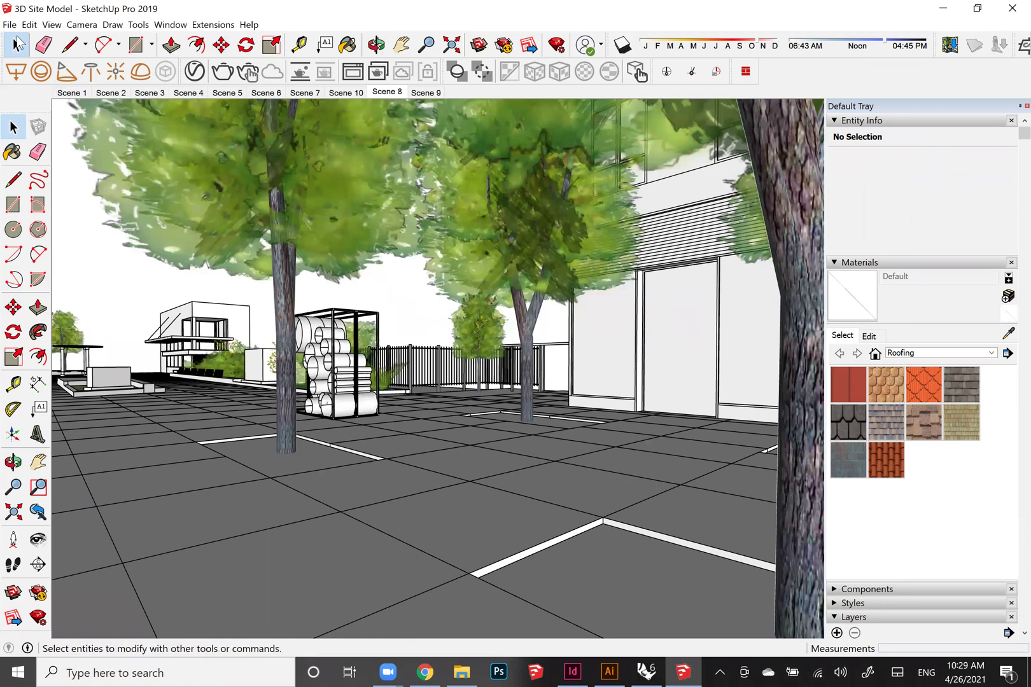
left_click(8, 26)
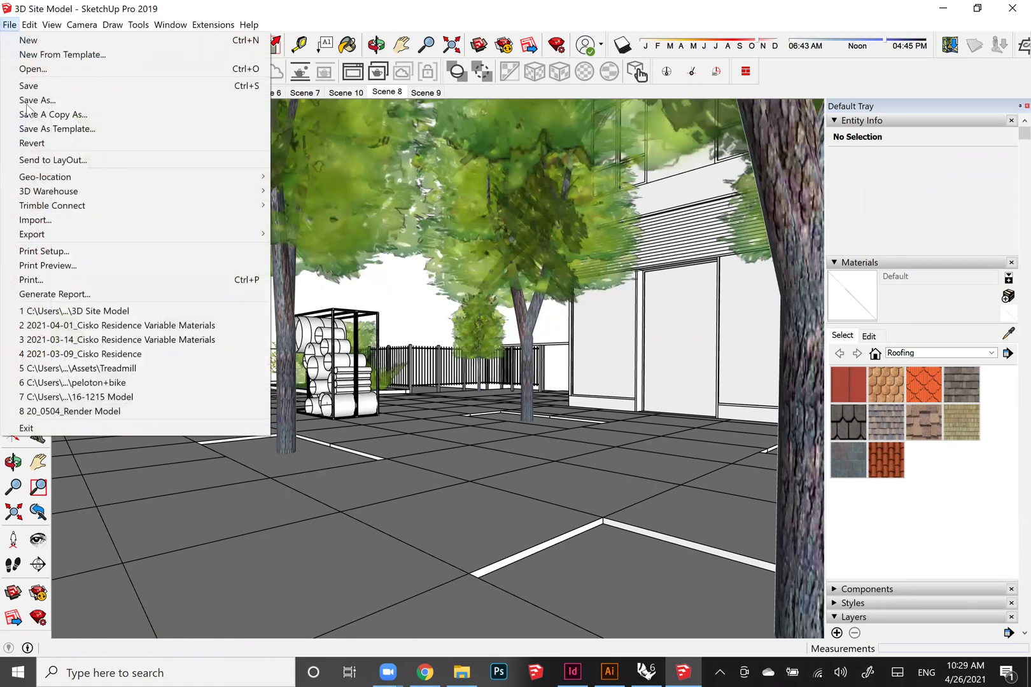
mouse_move(98, 233)
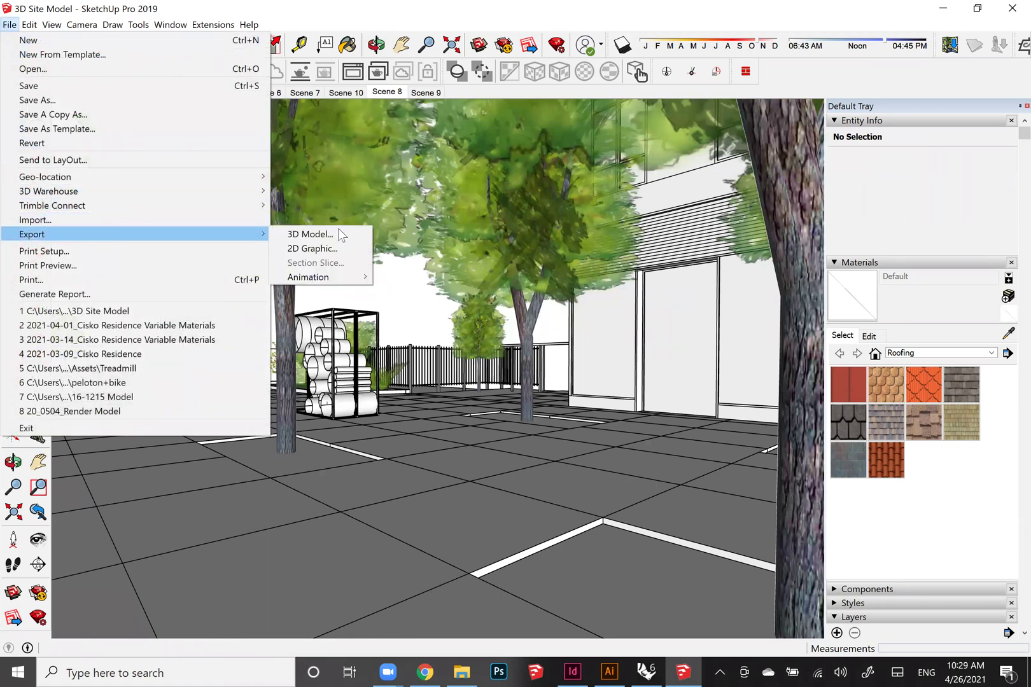
left_click(353, 248)
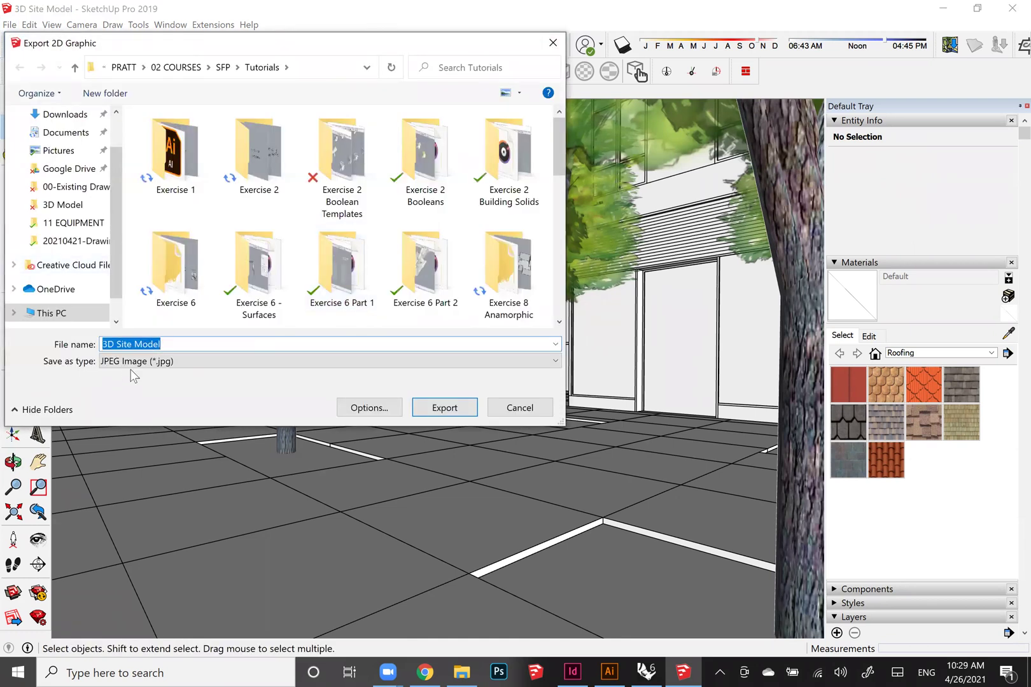
left_click(132, 361)
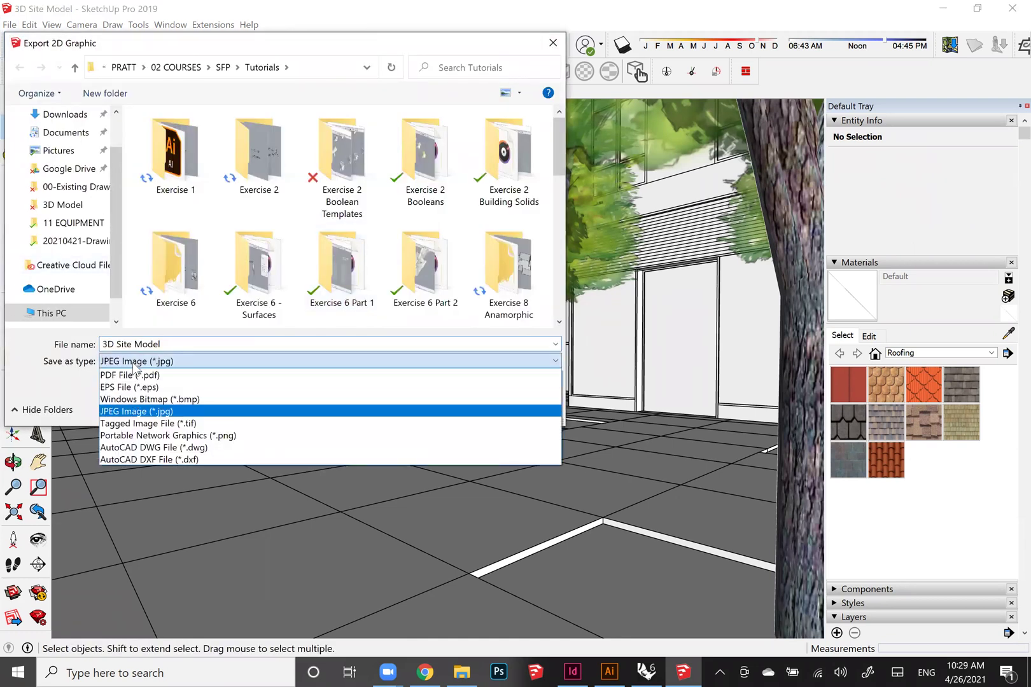
left_click(152, 414)
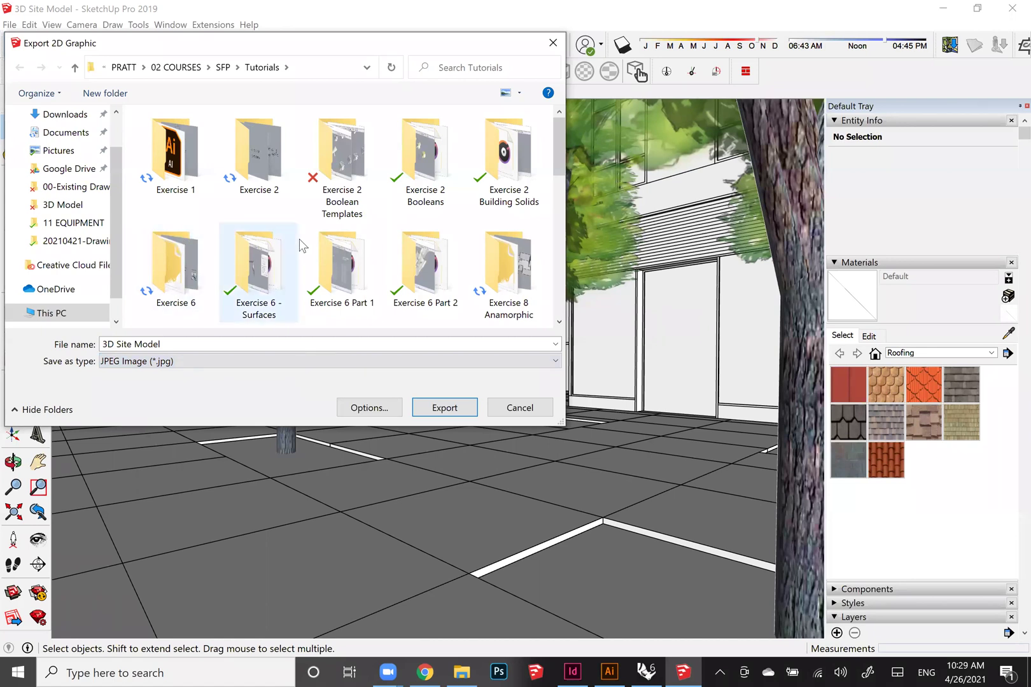
scroll(299, 239, "down", 10)
left_click(445, 408)
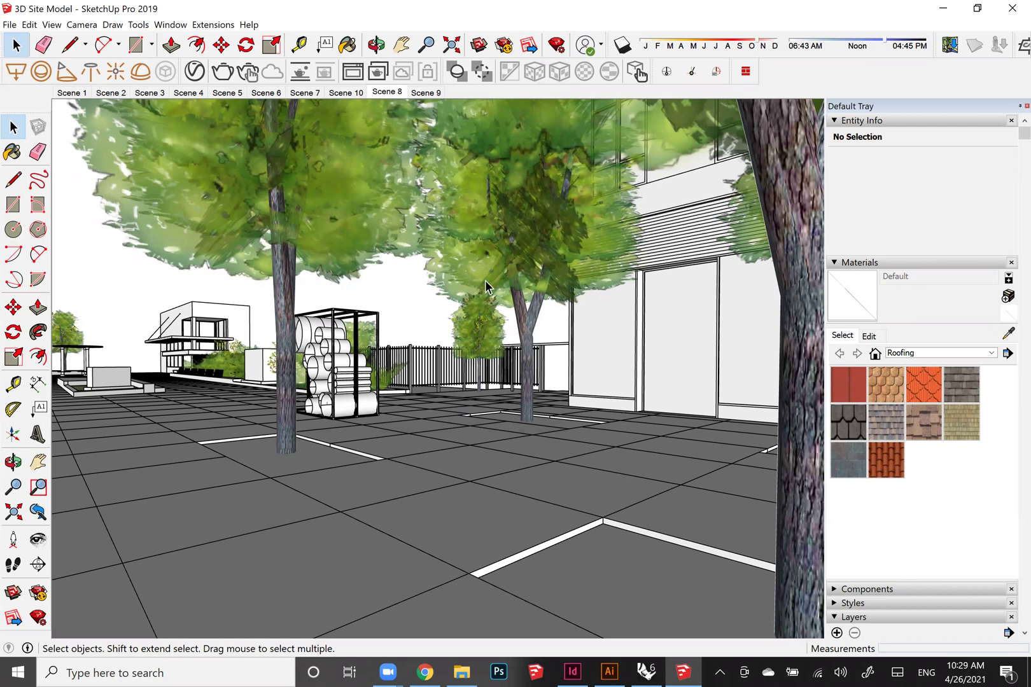
Show Scene 9 and reframe the view as an eye-level close-up of the cylinder faces beside the tree
left_click(424, 96)
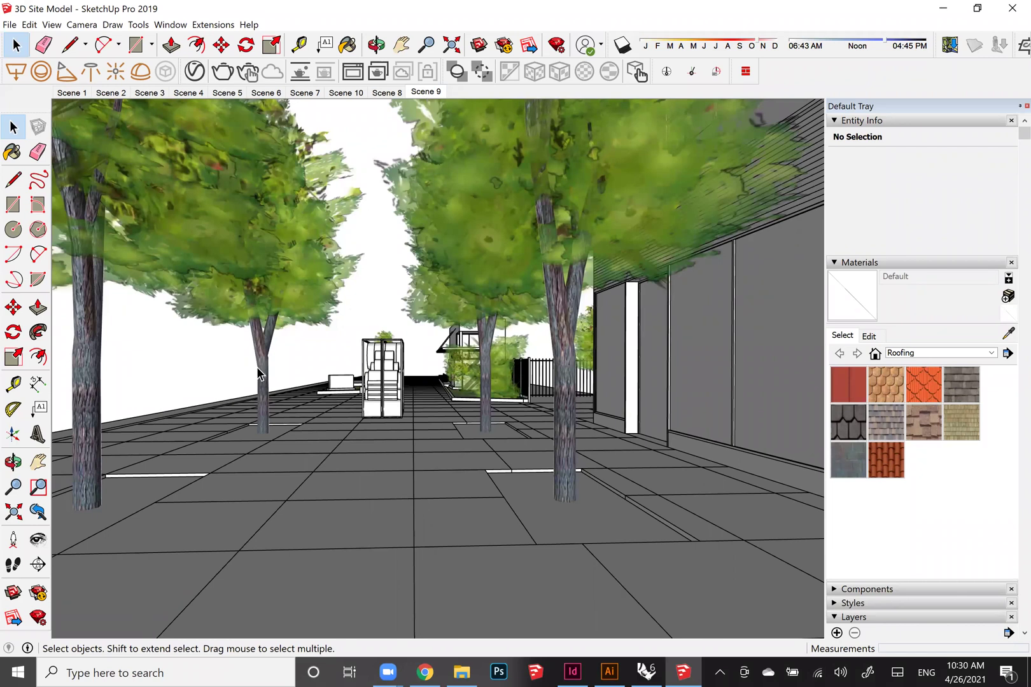
middle_click_drag(276, 414, 543, 382)
scroll(590, 382, "up", 2)
middle_click_drag(471, 382, 432, 337)
scroll(633, 385, "up", 2)
scroll(385, 352, "up", 1)
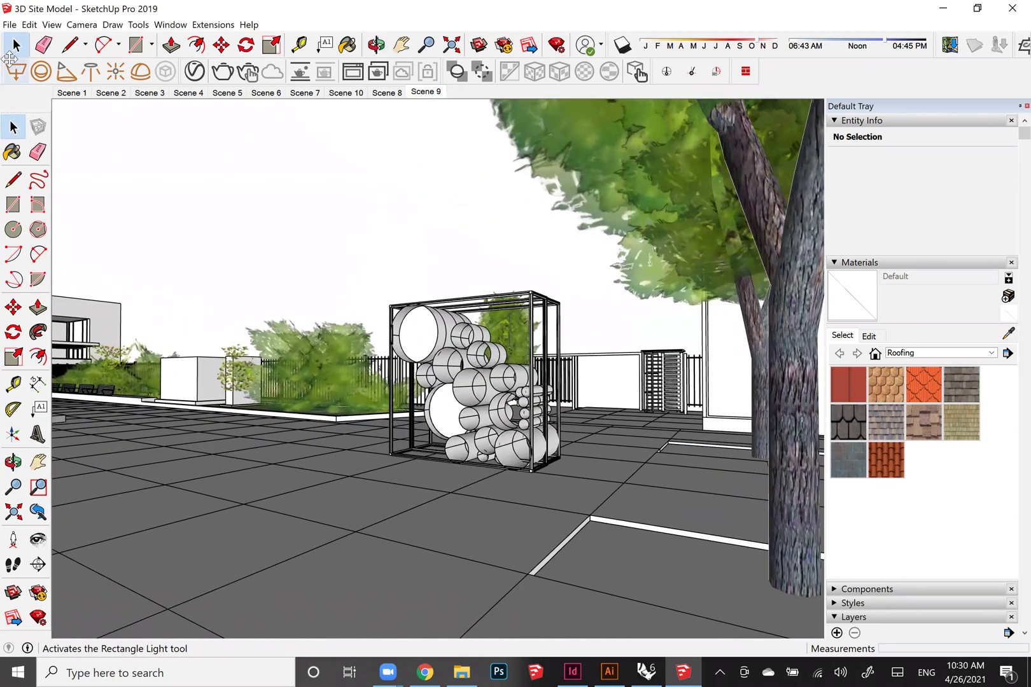
Export the cylinder close-up as another JPEG in the Tutorials folder, extending the 3D Site Model file name
left_click(9, 24)
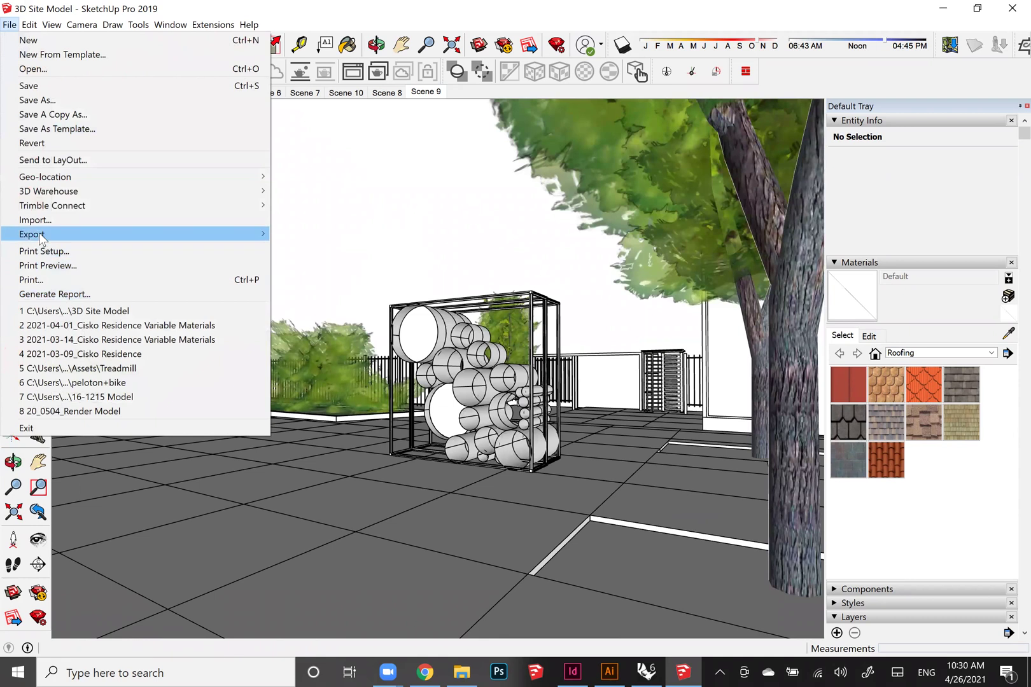
mouse_move(39, 237)
left_click(304, 251)
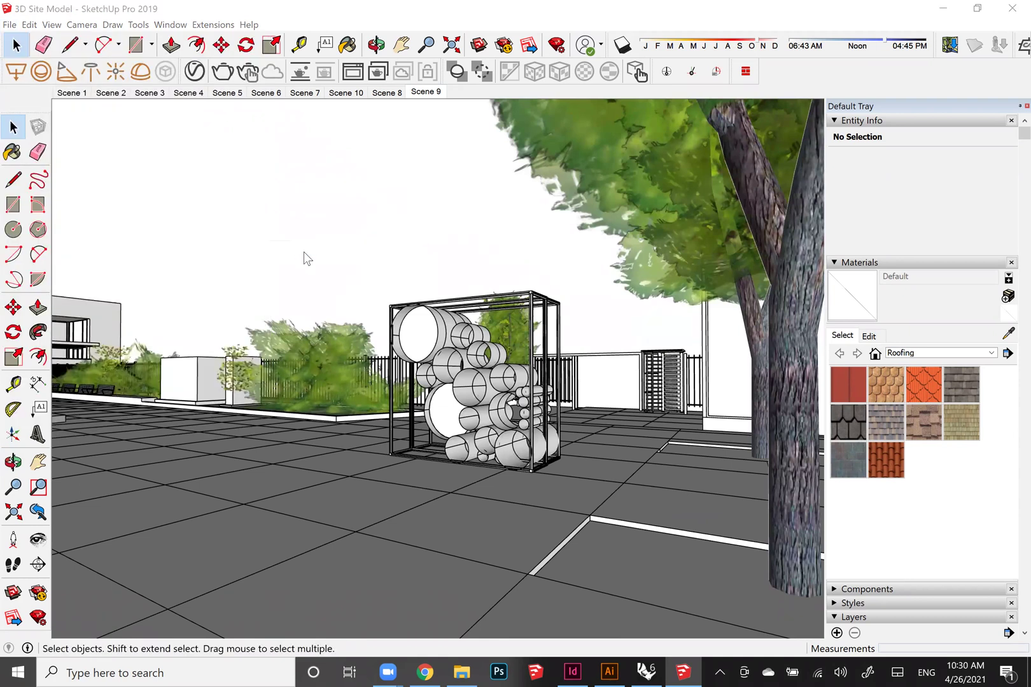
scroll(295, 307, "down", 3)
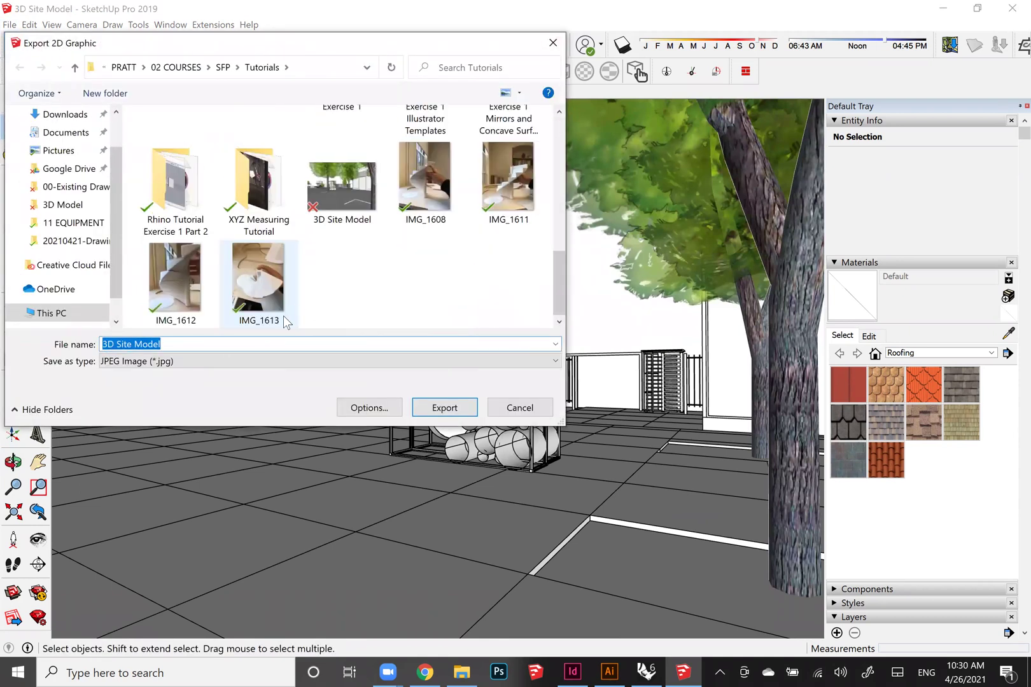
left_click(185, 344)
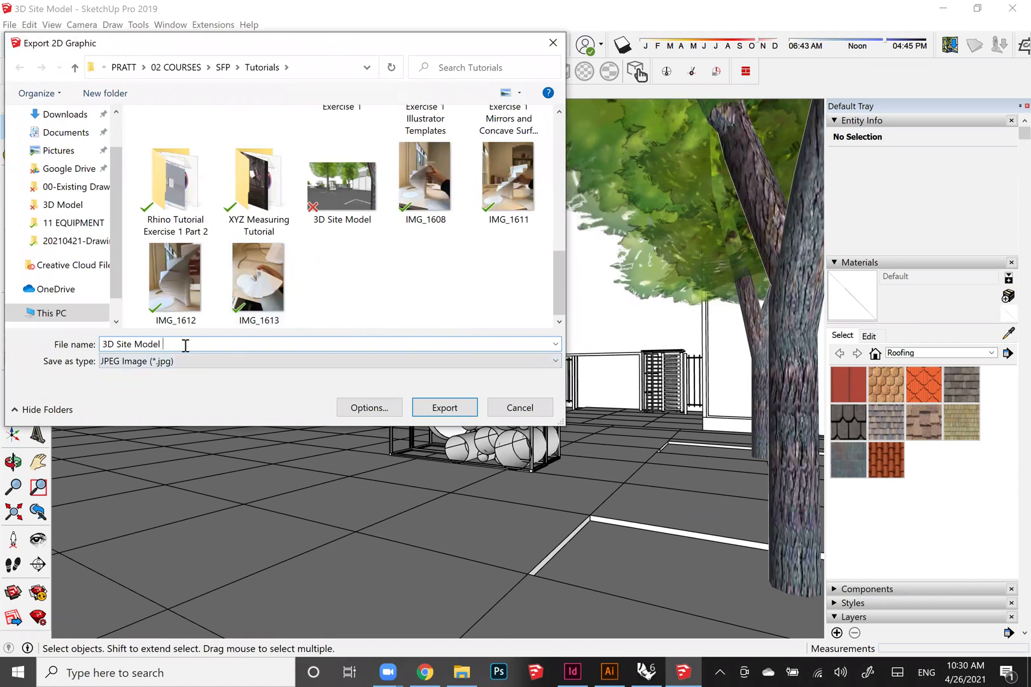
left_click(427, 408)
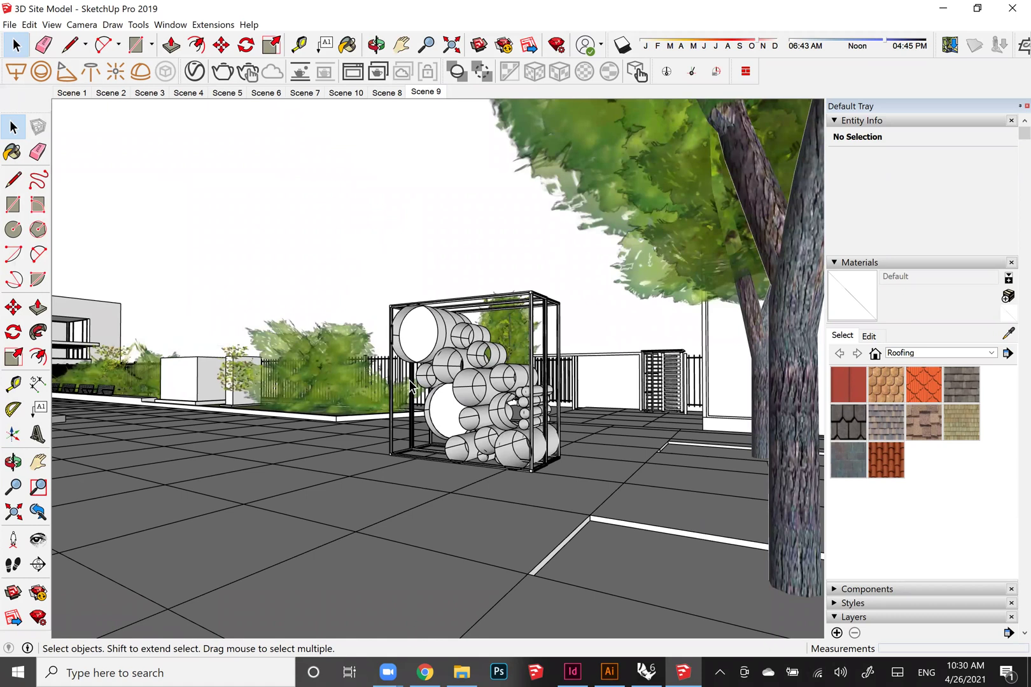
Switch to the Rhino 80-20Model and select the two front cylinder frame groups together, leaving the rear one unselected
middle_click_drag(385, 420, 615, 409)
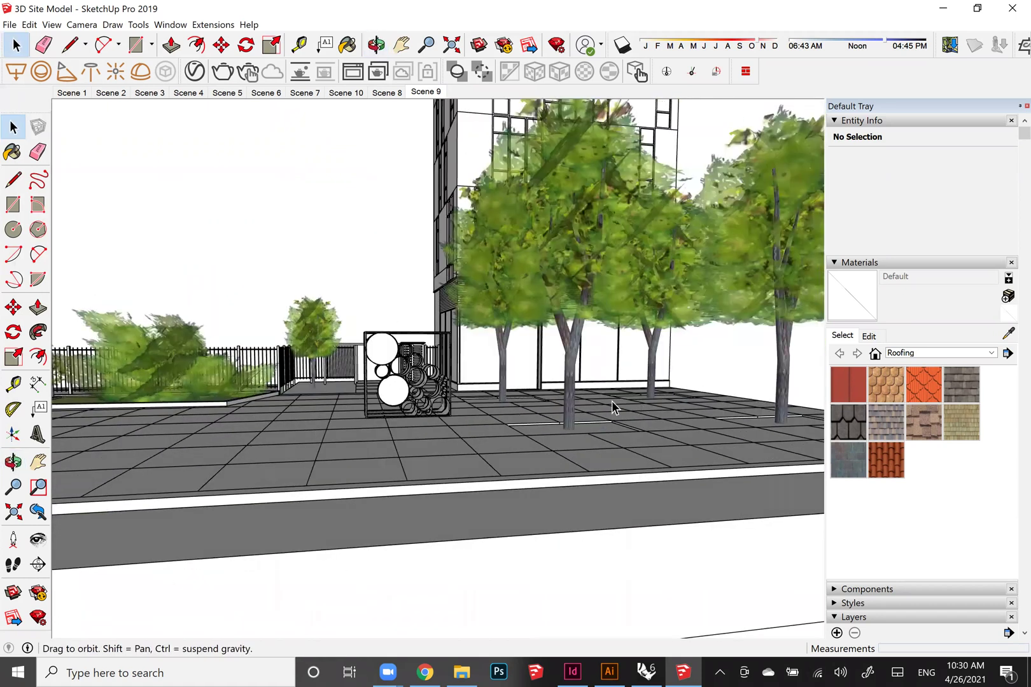
left_click(649, 670)
left_click(646, 671)
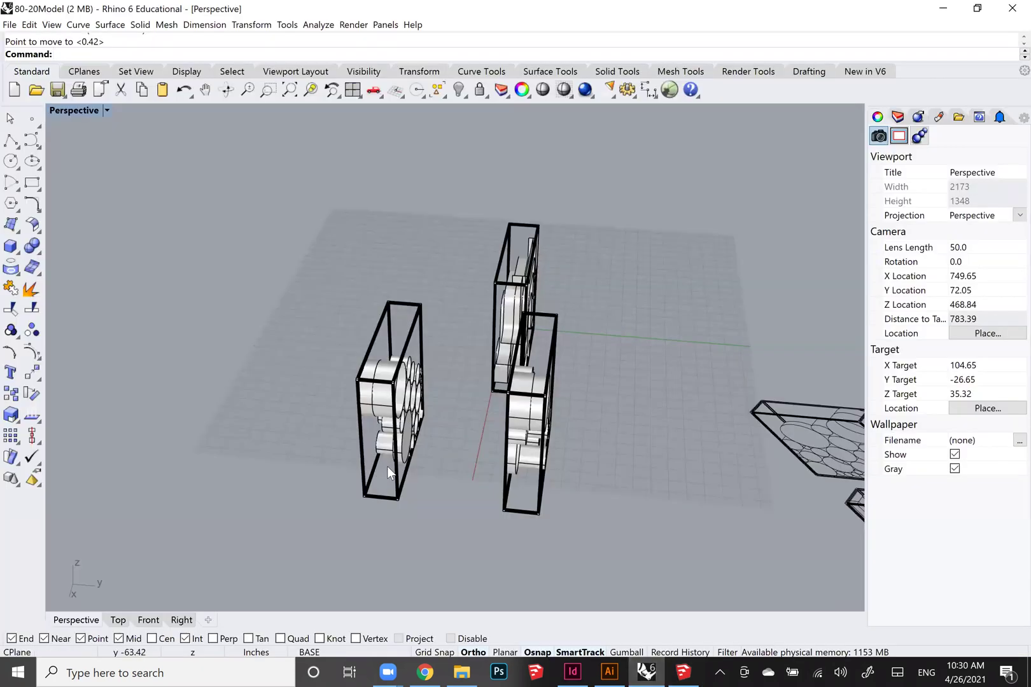
left_click(387, 466)
left_click(509, 456, "shift")
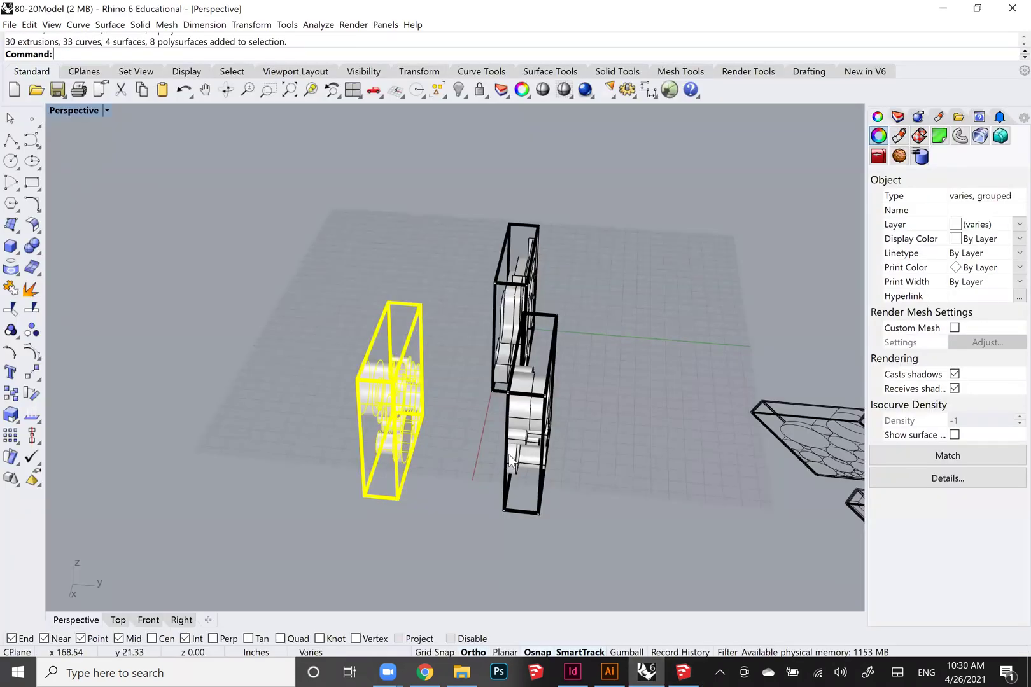
Export the two selected frames as a SketchUp 2019 file named PopUp Separate in the Tutorials folder, with planar regions as polygons
left_click(7, 25)
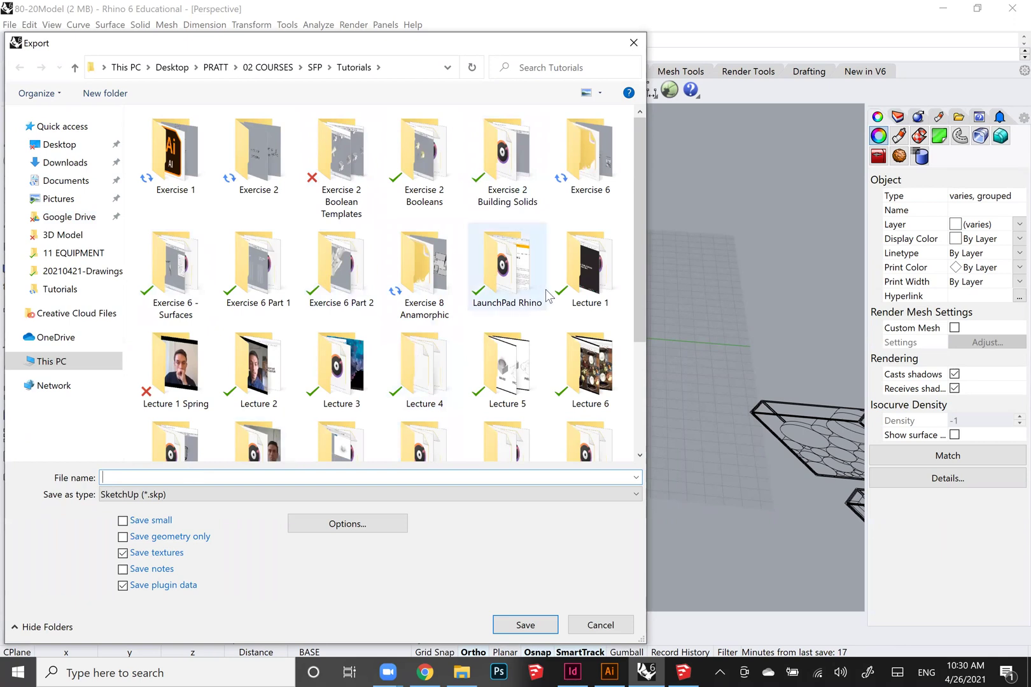
scroll(541, 312, "down", 3)
type("Po")
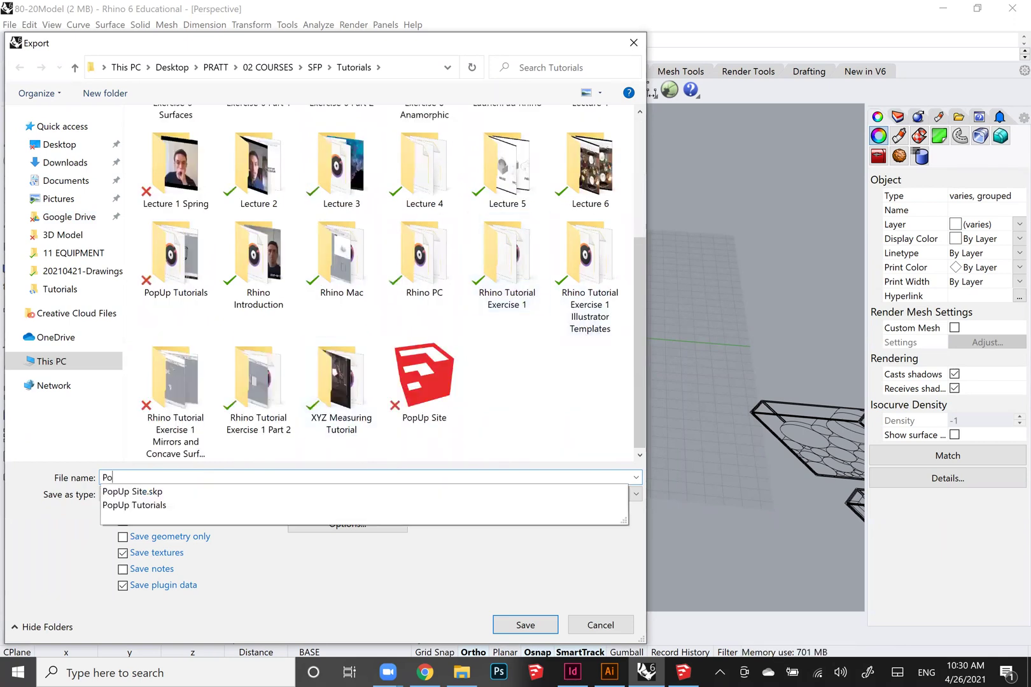
type("pUp Separate")
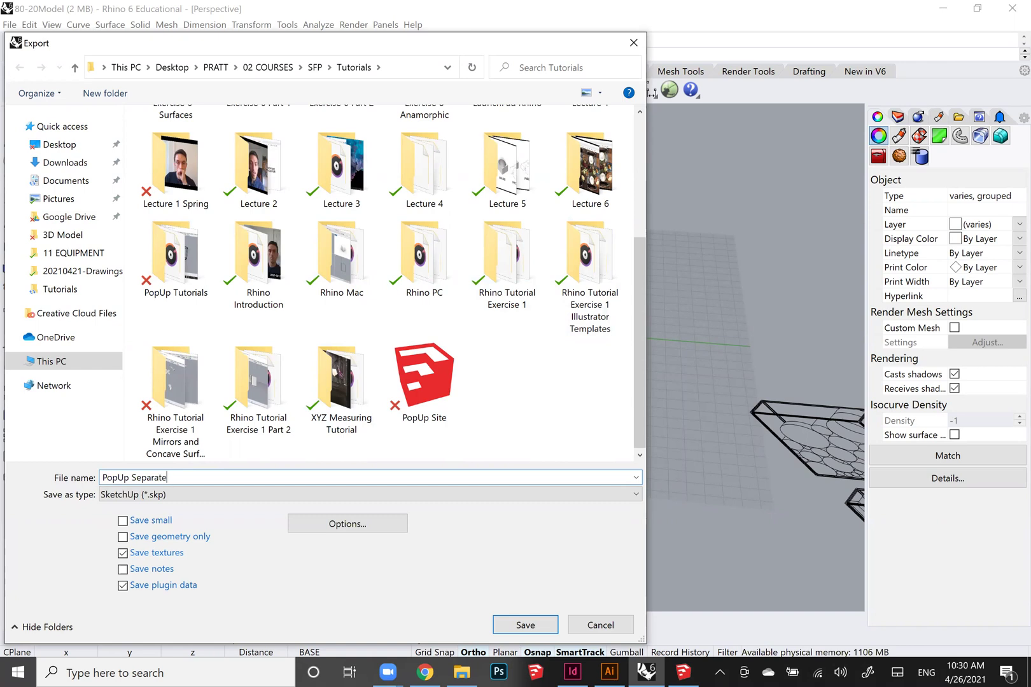
key("Return")
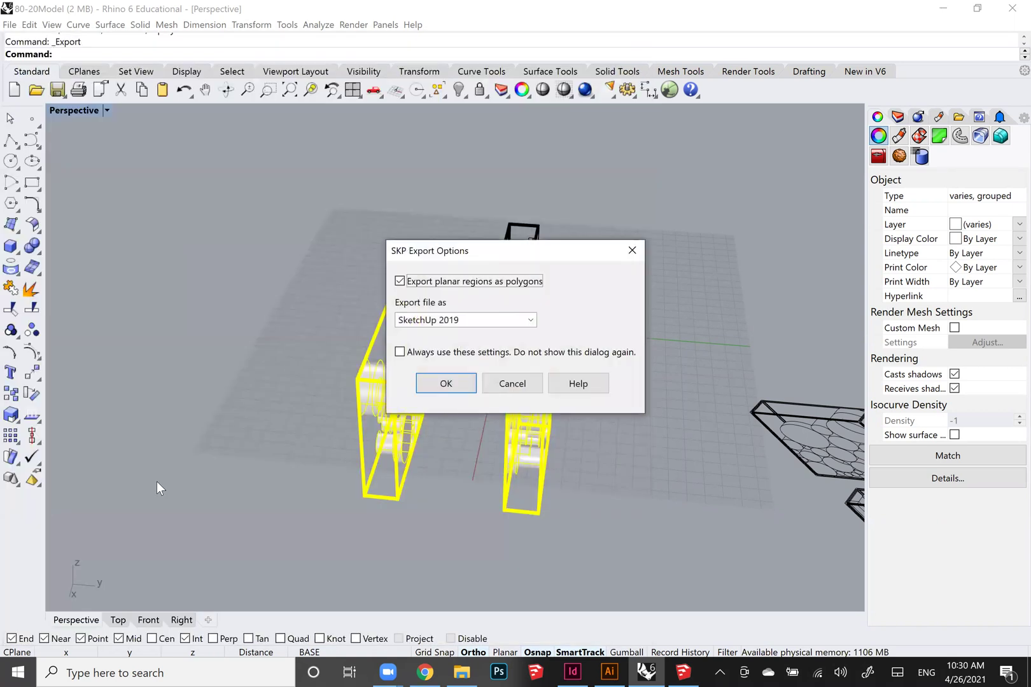
left_click(432, 386)
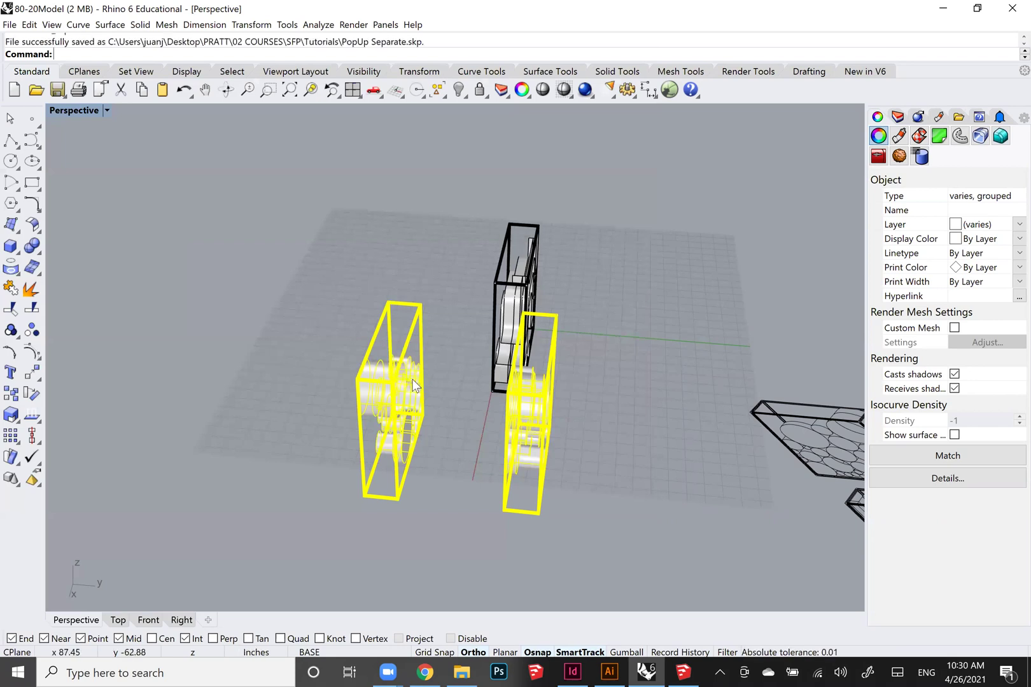
Switch back to the SketchUp 3D Site Model, frame the plaza and import PopUp Separate from the Tutorials folder
key("alt+Tab")
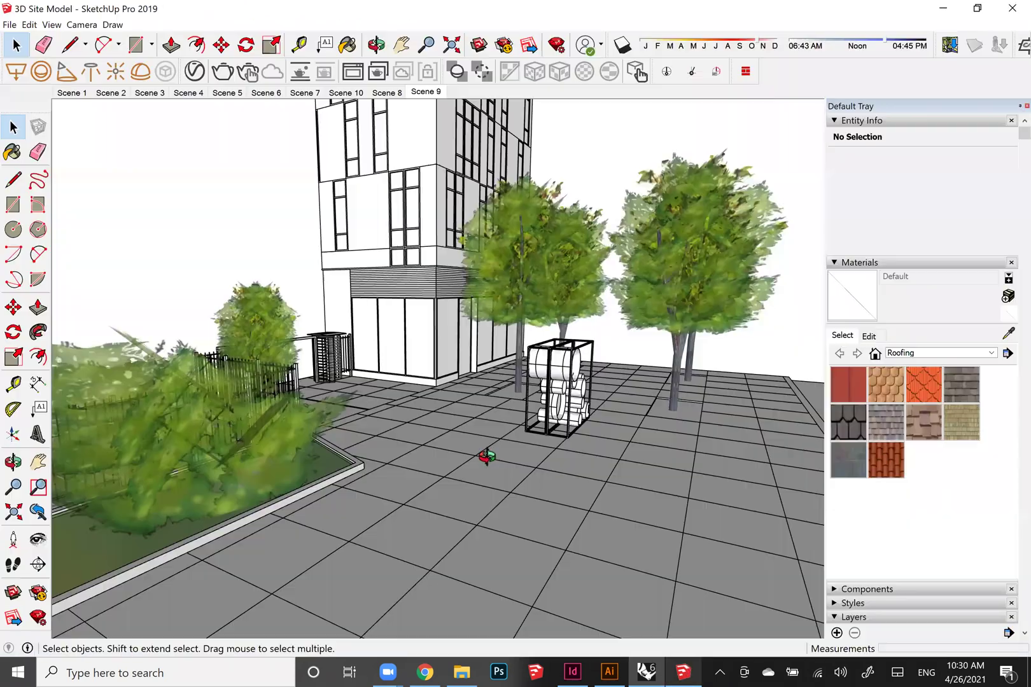
middle_click_drag(486, 458, 535, 430)
scroll(558, 430, "down", 2)
scroll(559, 382, "down", 1)
middle_click_drag(558, 382, 504, 379, "shift")
left_click(29, 24)
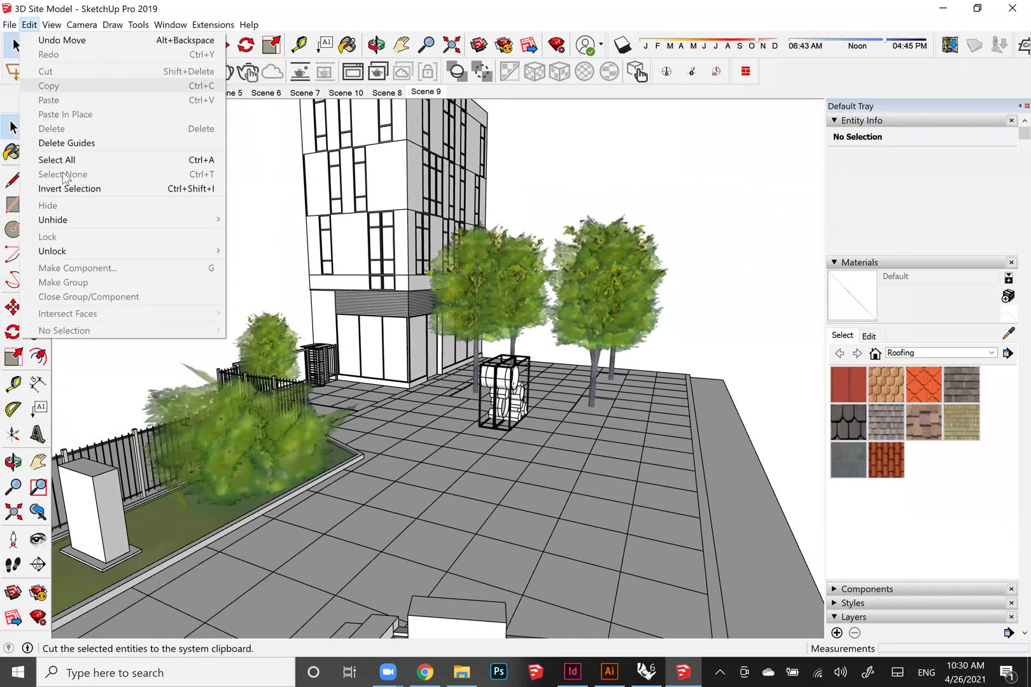
left_click(10, 24)
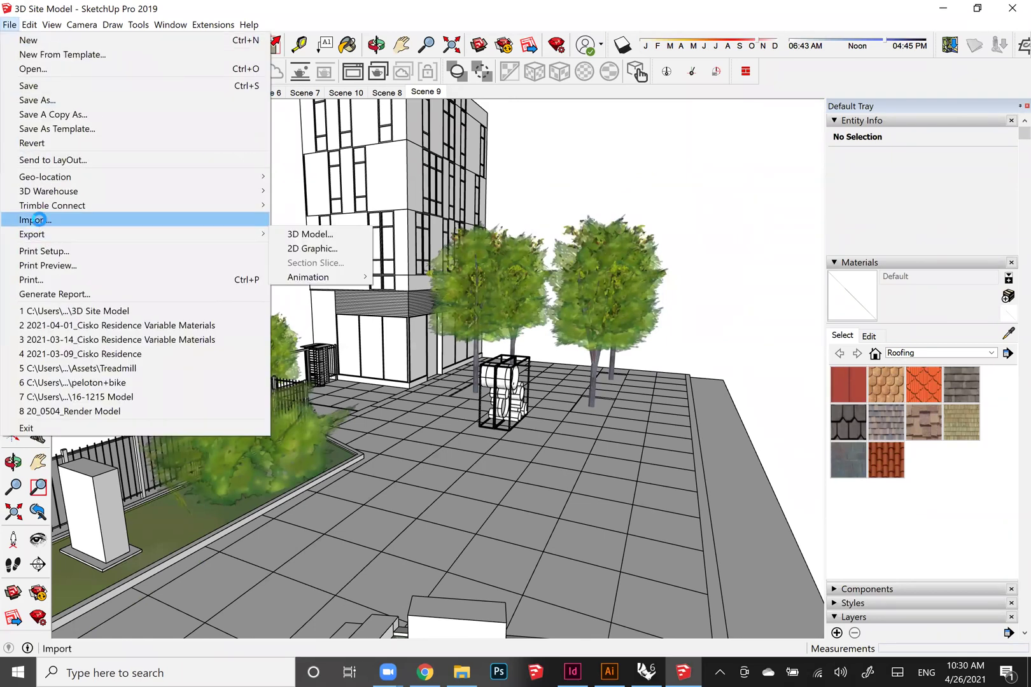
left_click(38, 220)
scroll(193, 287, "down", 5)
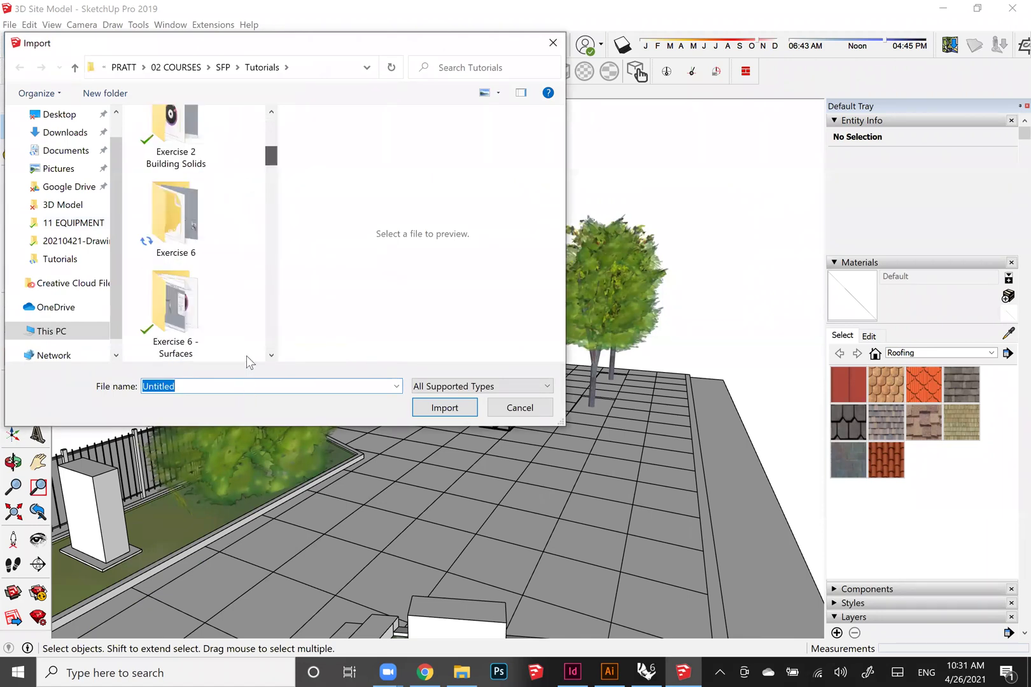
scroll(250, 346, "down", 10)
left_click(176, 229)
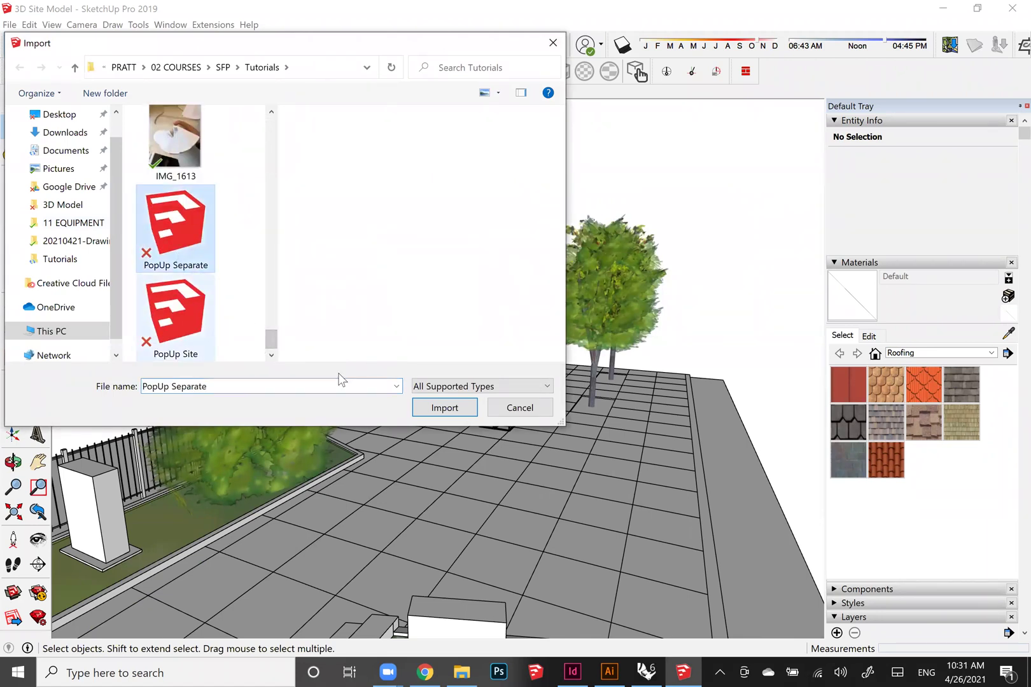
left_click(444, 407)
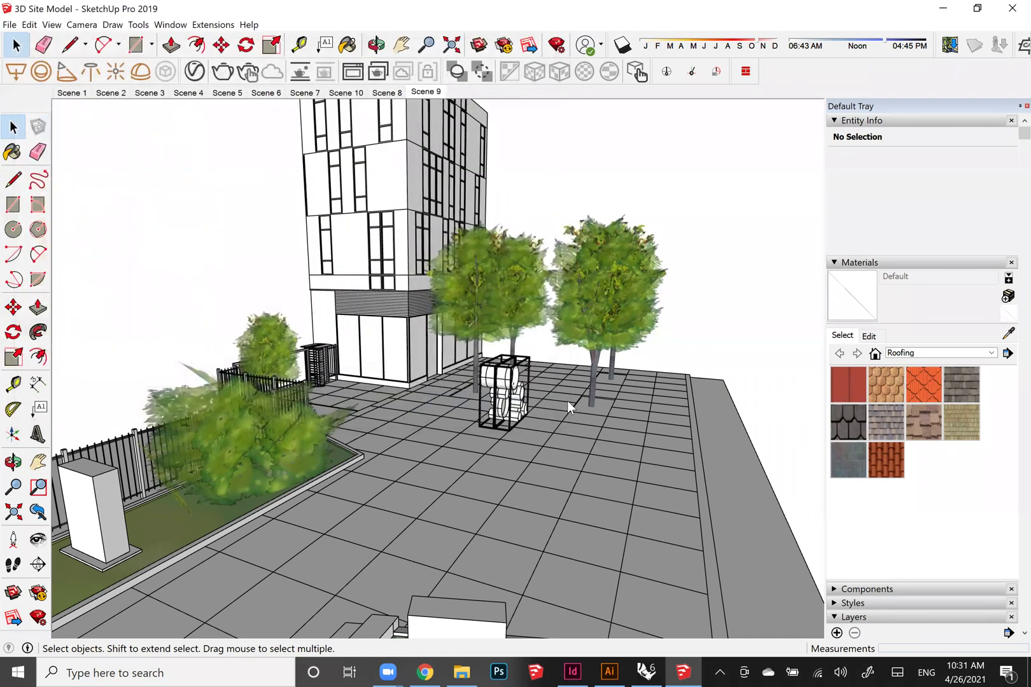
Place the imported PopUp Separate component on the plaza near the PopUp Site frame and select it
scroll(575, 417, "down", 3)
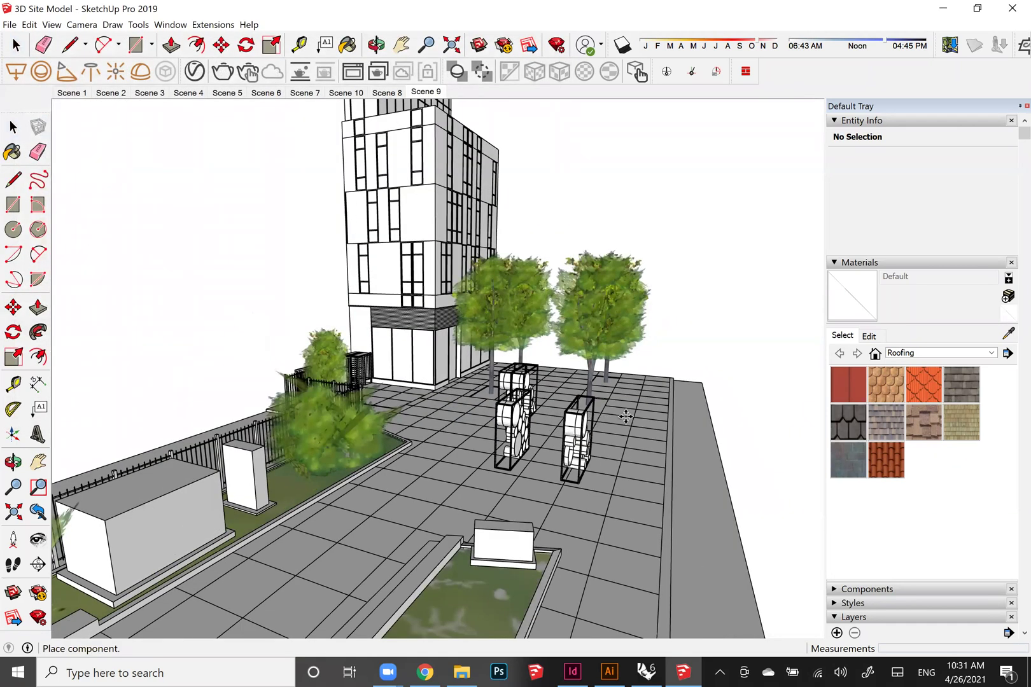
left_click(601, 422)
middle_click_drag(712, 461, 591, 382)
key("space")
scroll(524, 380, "up", 2)
middle_click_drag(524, 381, 569, 375)
left_click(564, 375)
left_click(521, 397)
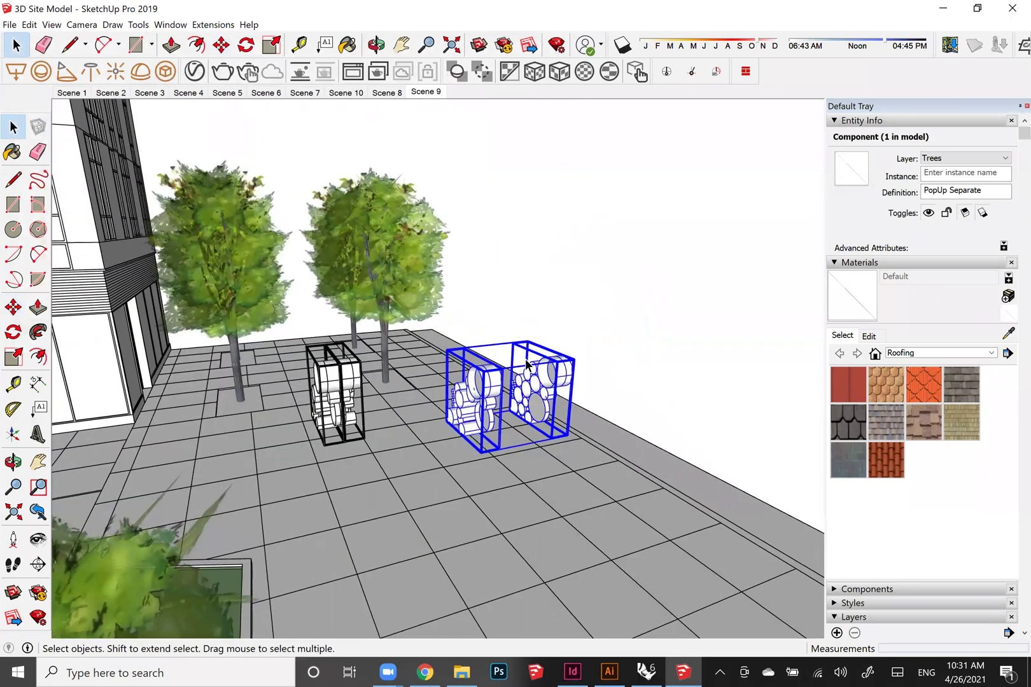
Check the two separate frames up close at plaza level and open the PopUp Separate component for editing
scroll(527, 362, "up", 2)
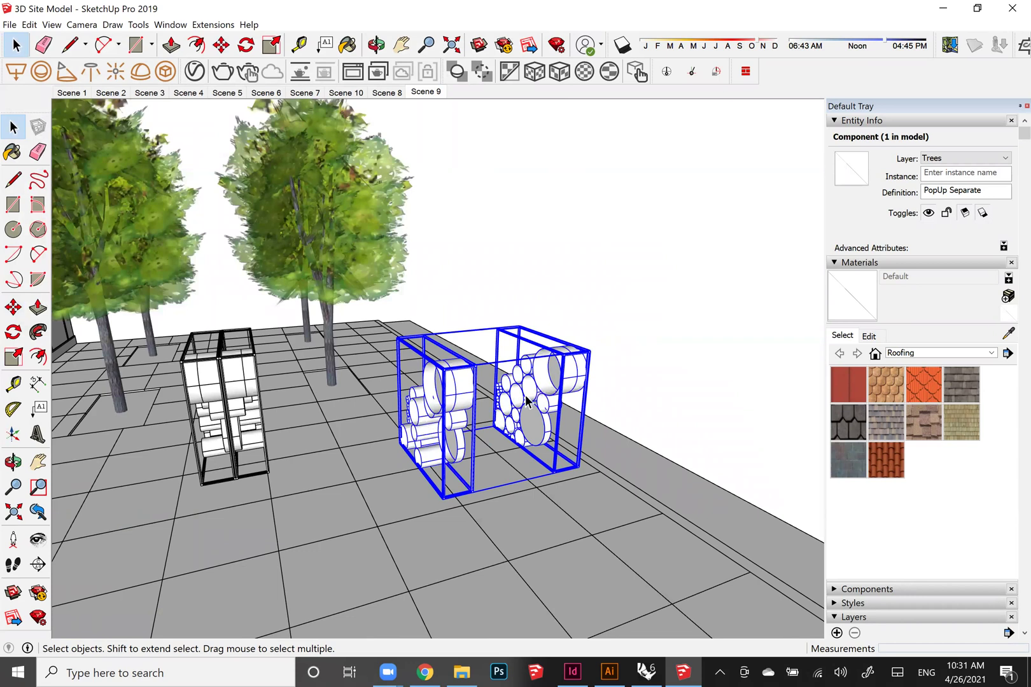
middle_click_drag(576, 433, 455, 293)
scroll(528, 344, "up", 1)
scroll(593, 342, "down", 1)
scroll(534, 375, "up", 1)
left_click(533, 374)
left_click(455, 292)
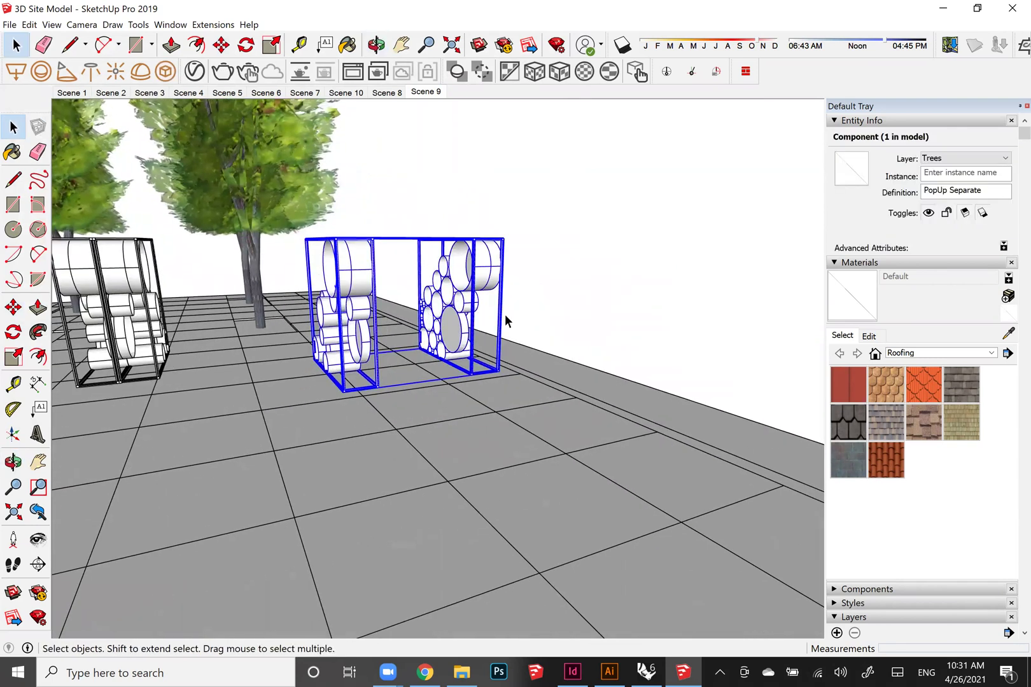
double_click(439, 287)
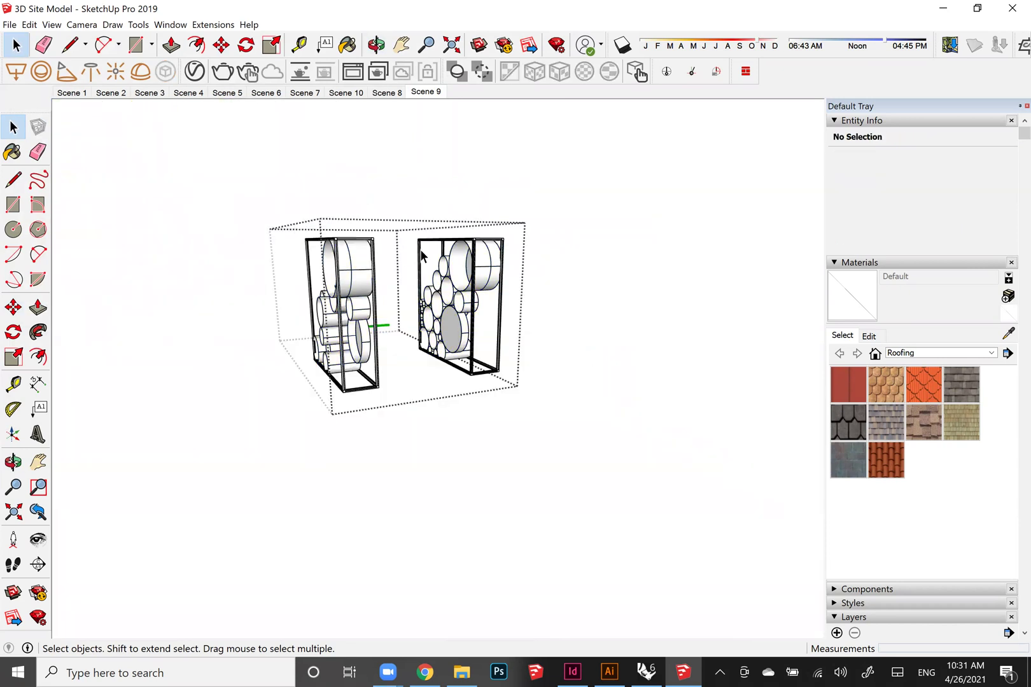
left_click(421, 257)
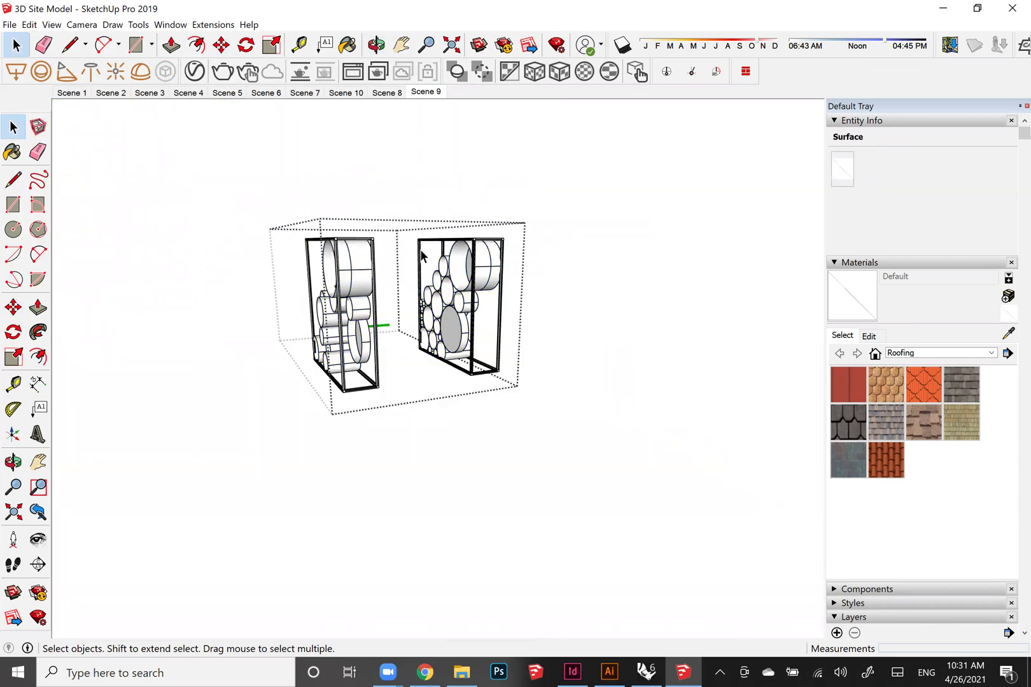
left_click(531, 369)
double_click(456, 289)
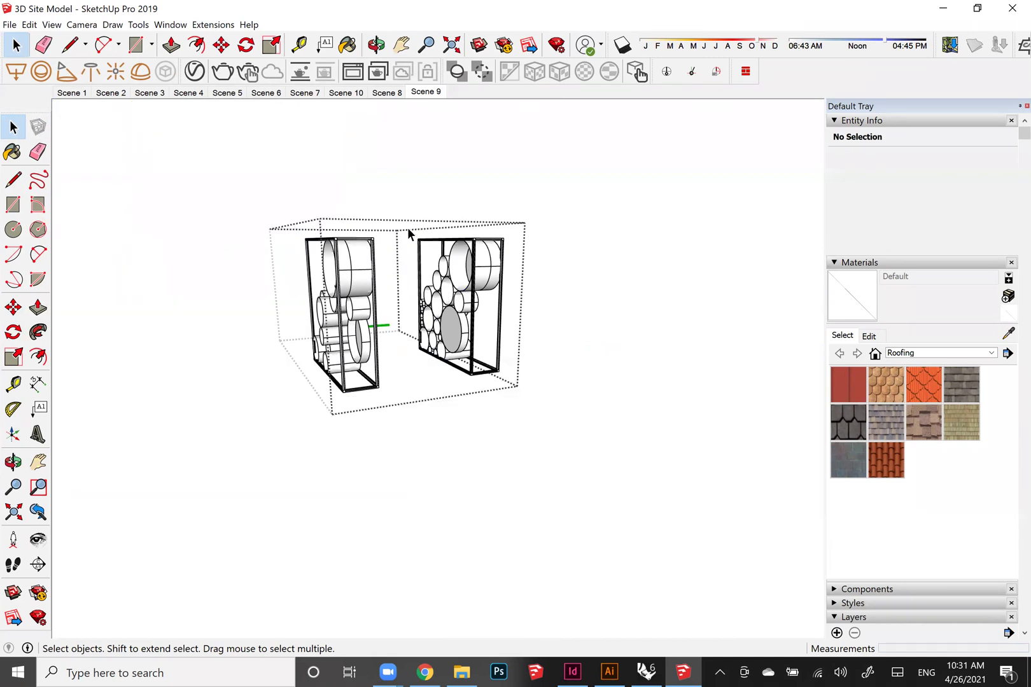
Group all geometry of the frame nearer the plaza's outer edge, including its cylinders, and close the component
left_click_drag(405, 223, 574, 396)
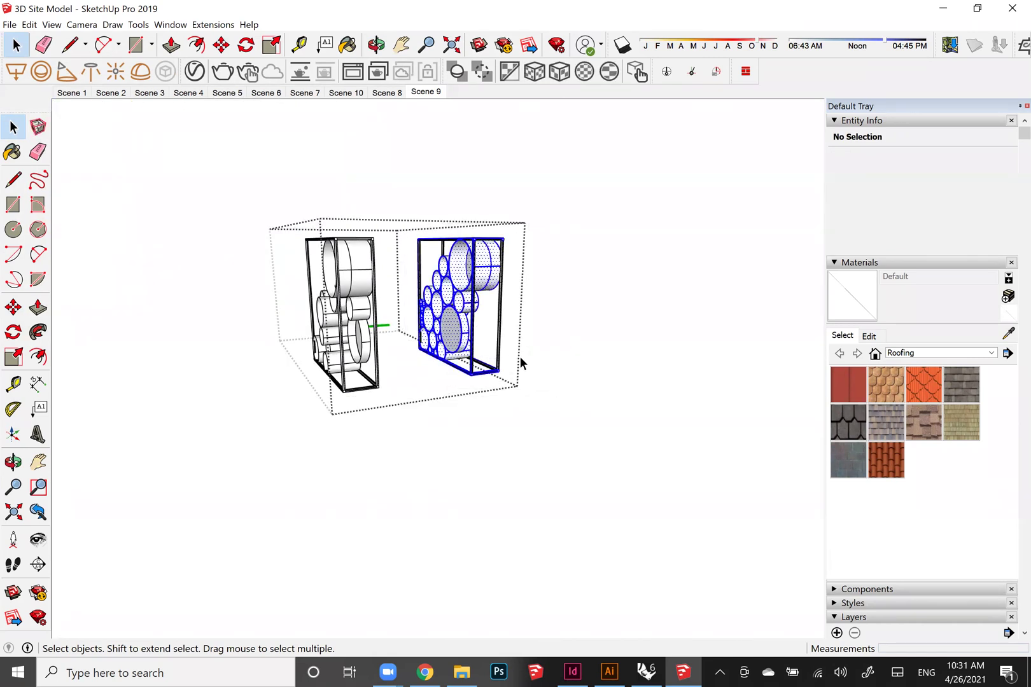
scroll(484, 299, "up", 3)
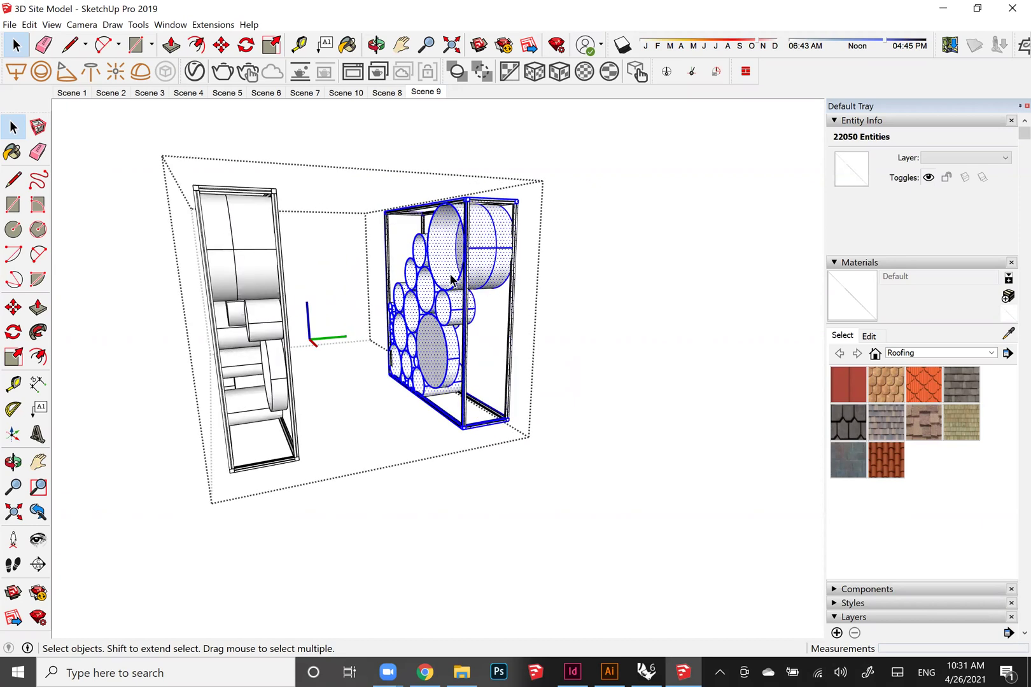
right_click(451, 274)
left_click(509, 386)
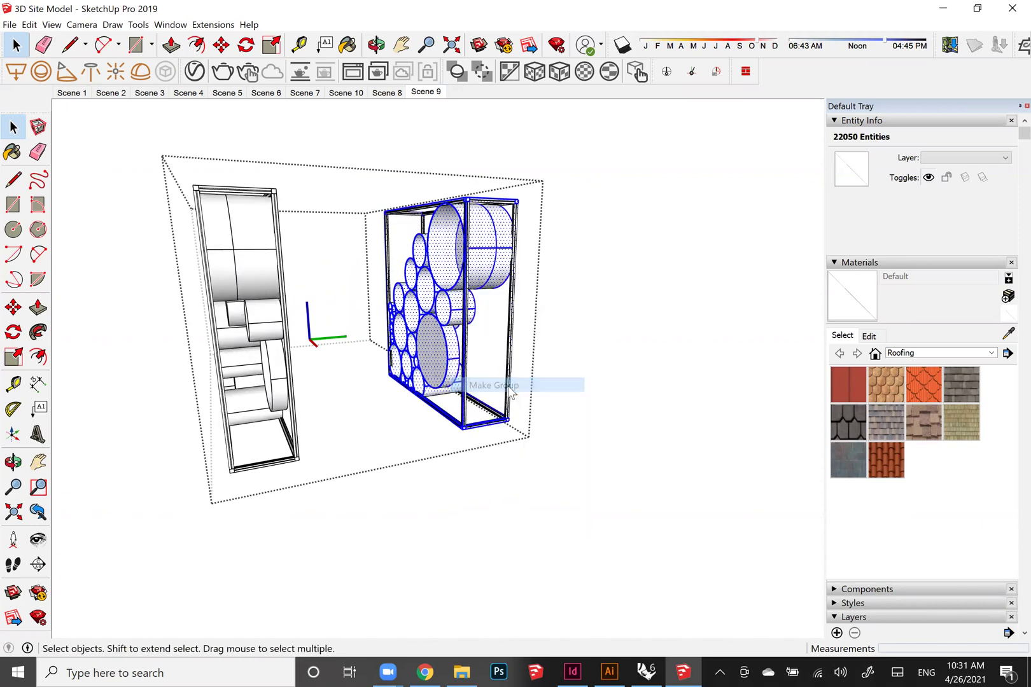
left_click(562, 320)
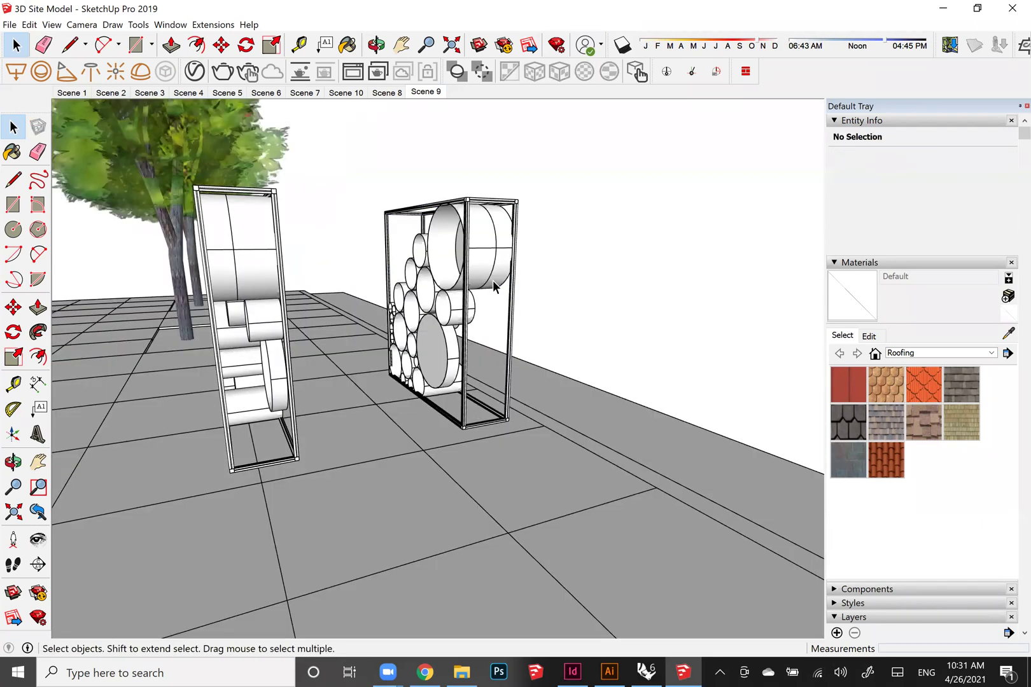
Reopen the PopUp Separate component and make a group of the other frame with all its cylinders
left_click(482, 258)
double_click(478, 243)
left_click(478, 240)
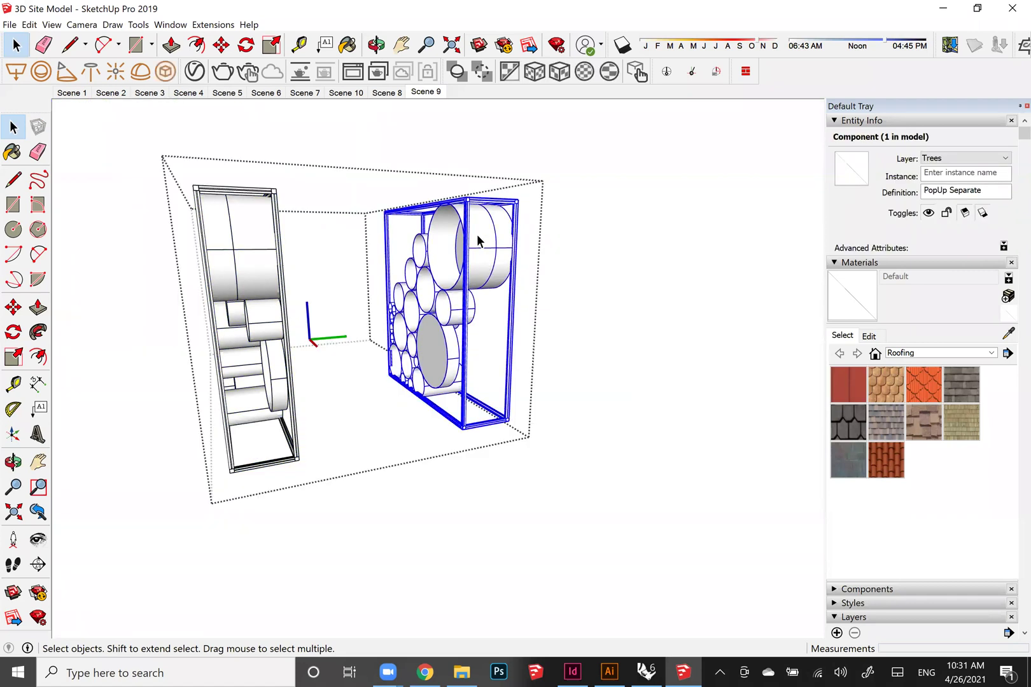
left_click(261, 250)
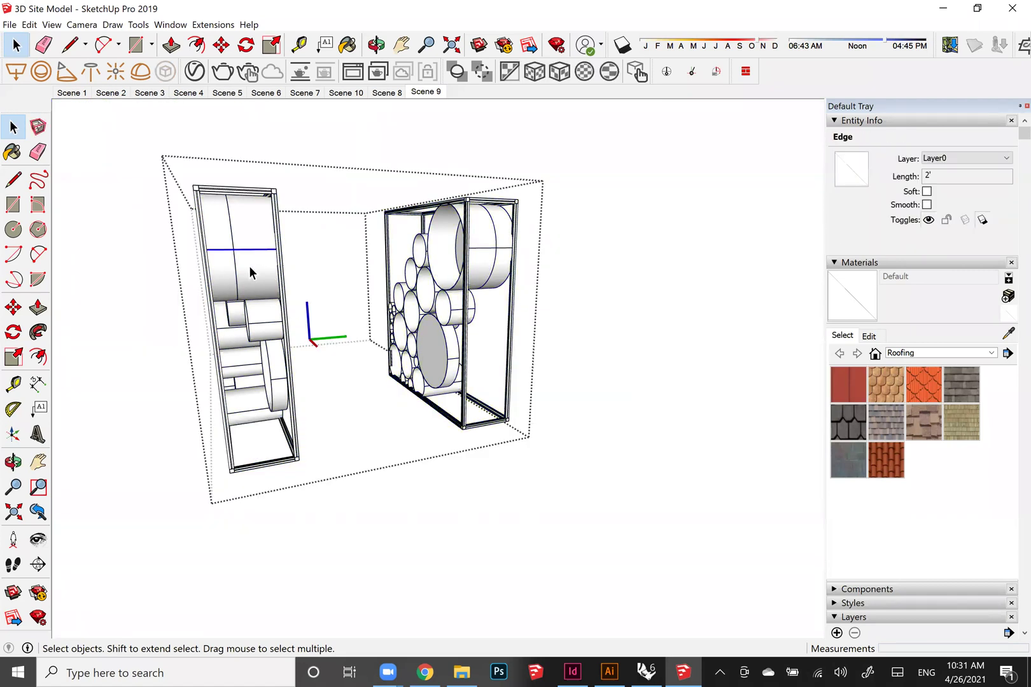
left_click(249, 265)
left_click_drag(169, 145, 316, 491)
right_click(240, 278)
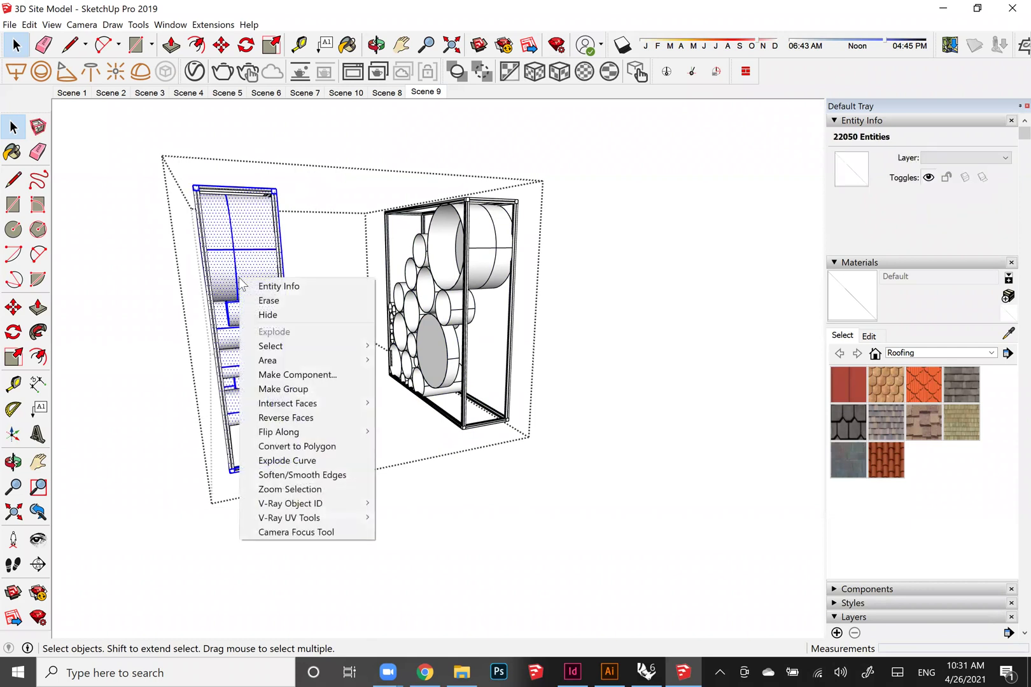
left_click(278, 389)
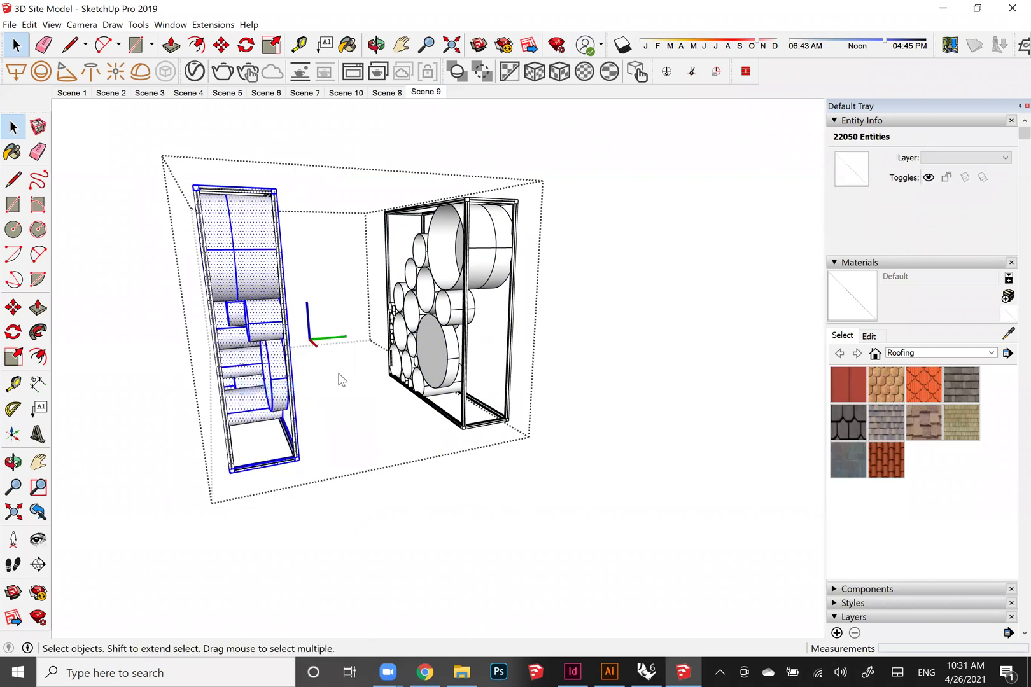
Move the selected frame group across the paving toward the planting bed, in front of the PopUp Site frame
scroll(364, 350, "up", 3)
scroll(348, 376, "down", 5)
middle_click_drag(260, 442, 662, 392)
middle_click_drag(414, 391, 382, 388)
middle_click_drag(484, 376, 411, 396)
scroll(474, 390, "down", 3)
middle_click_drag(617, 349, 612, 349)
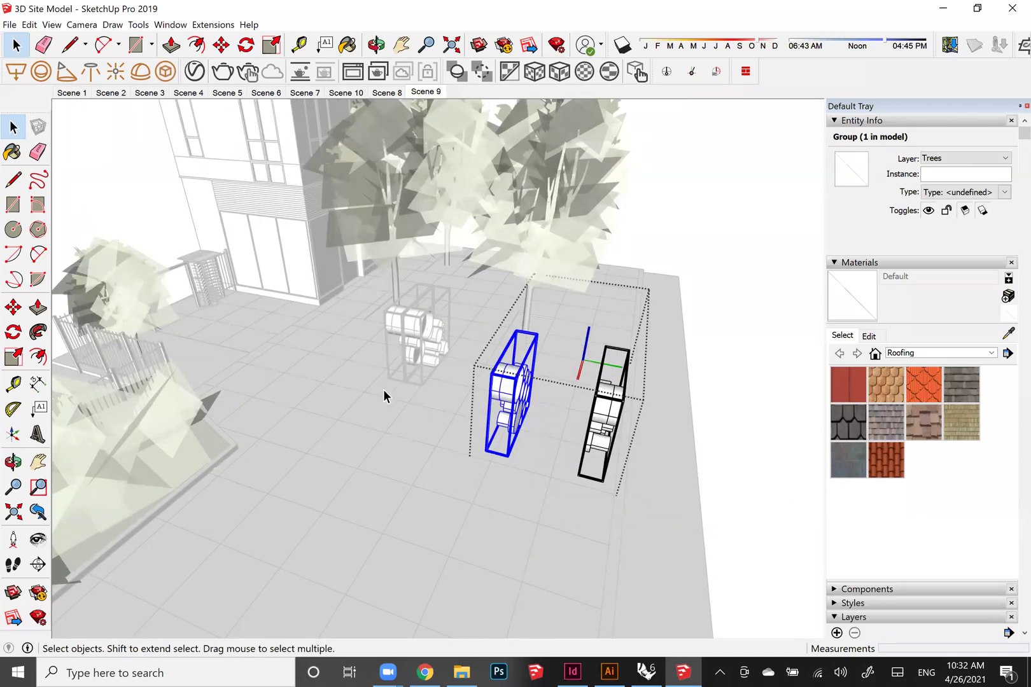
middle_click_drag(496, 376, 382, 405)
scroll(381, 405, "up", 1)
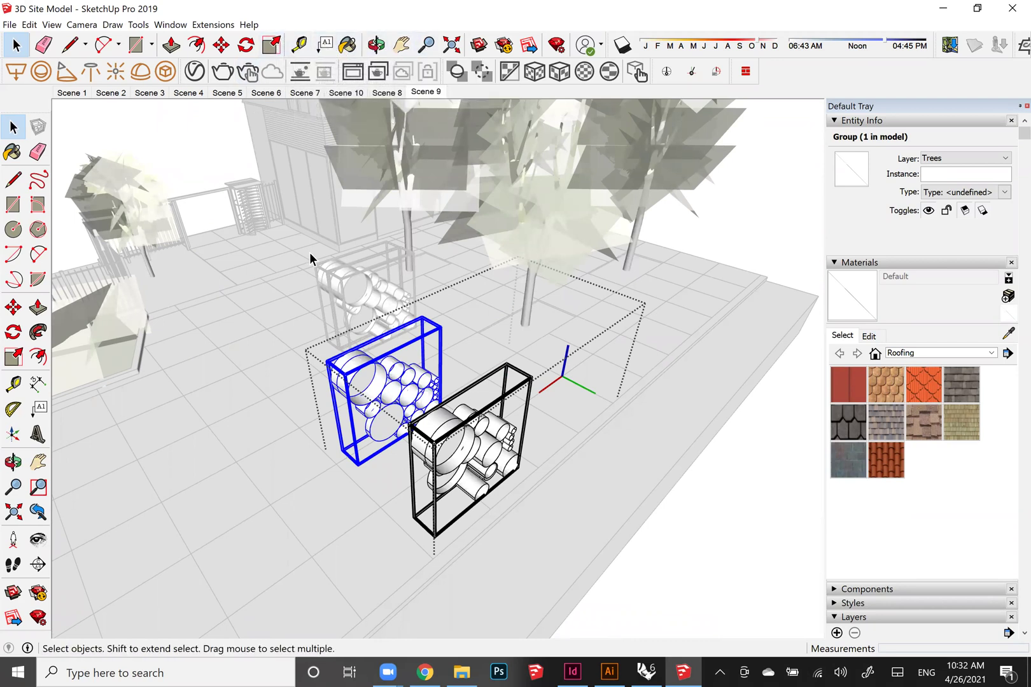
key("m")
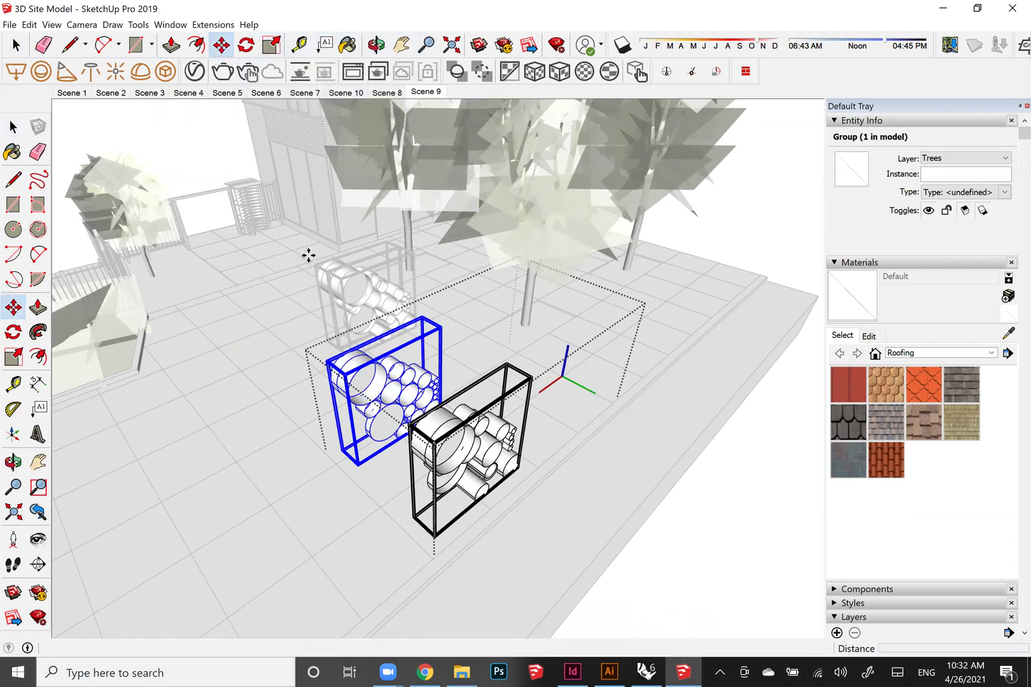
left_click(326, 469)
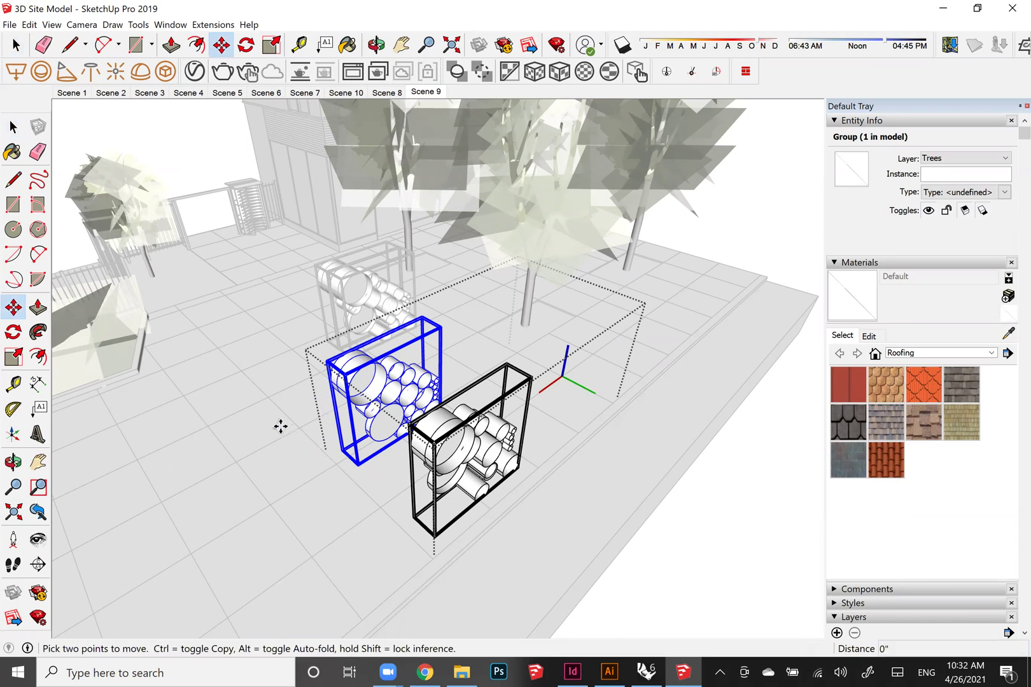
left_click(216, 404)
Select the frame group nearer the plaza's outer edge and move it about 10' inward across the paving
middle_click_drag(306, 410, 620, 426)
key("space")
left_click(619, 420)
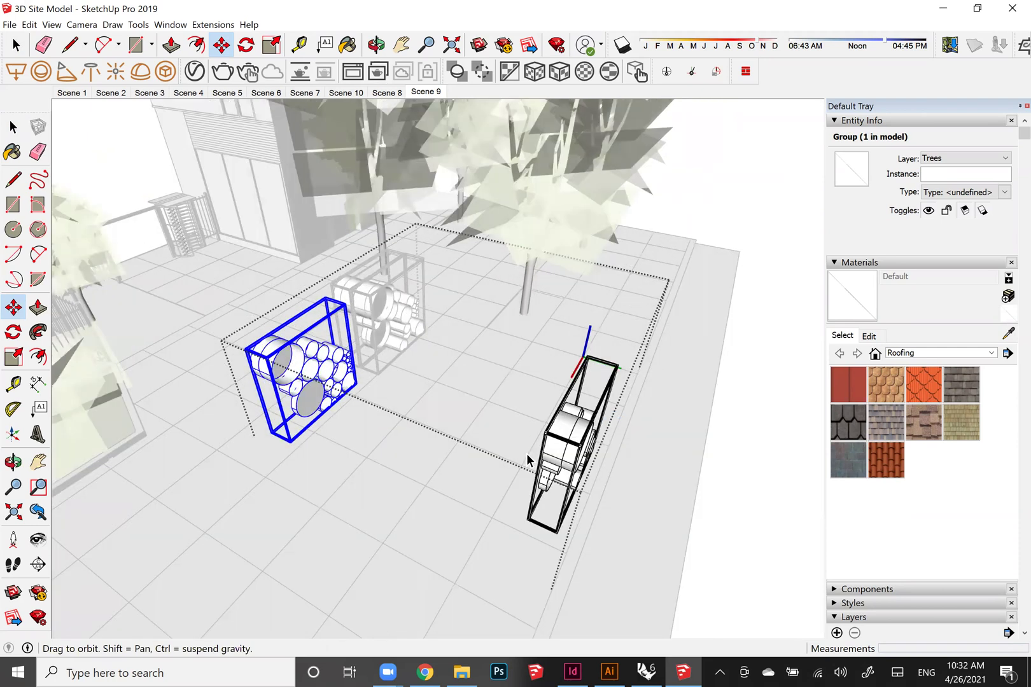
key("m")
left_click(527, 464)
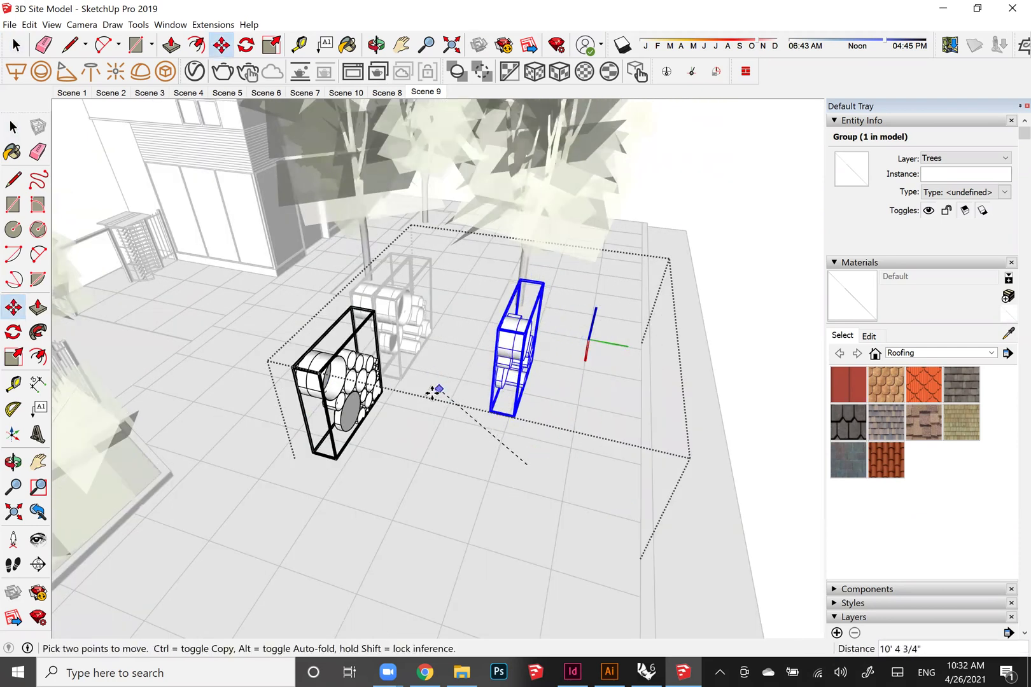
left_click(433, 392)
Select the frame group beside the planting bed and shift it a short distance away from the PopUp Site frame
middle_click_drag(212, 481, 312, 402)
middle_click_drag(288, 252, 307, 360)
middle_click_drag(352, 224, 349, 156)
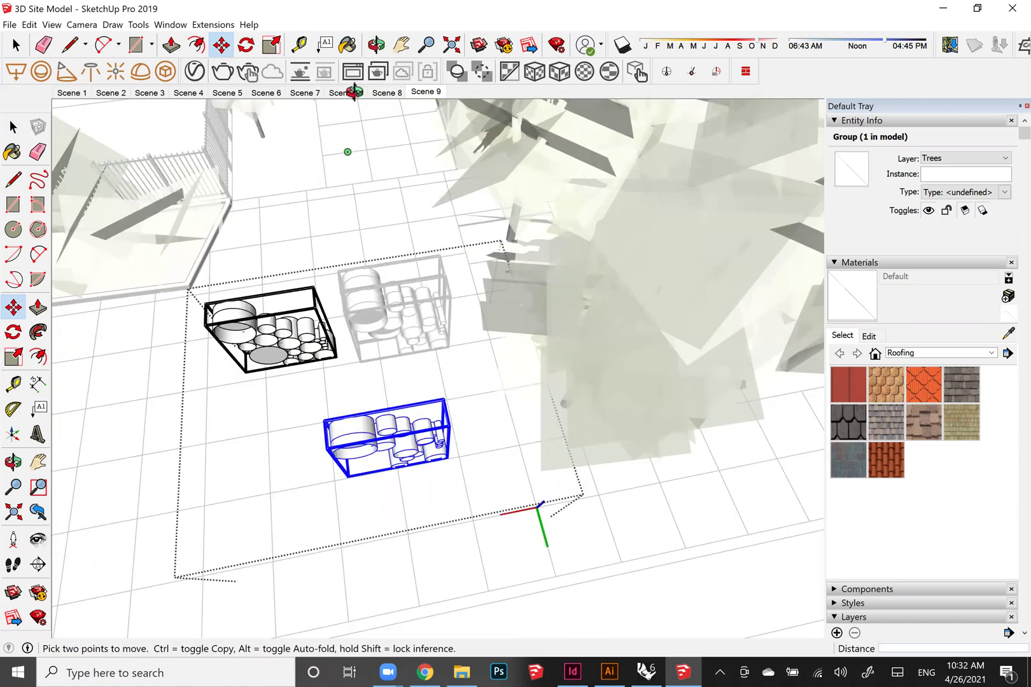
left_click(376, 45)
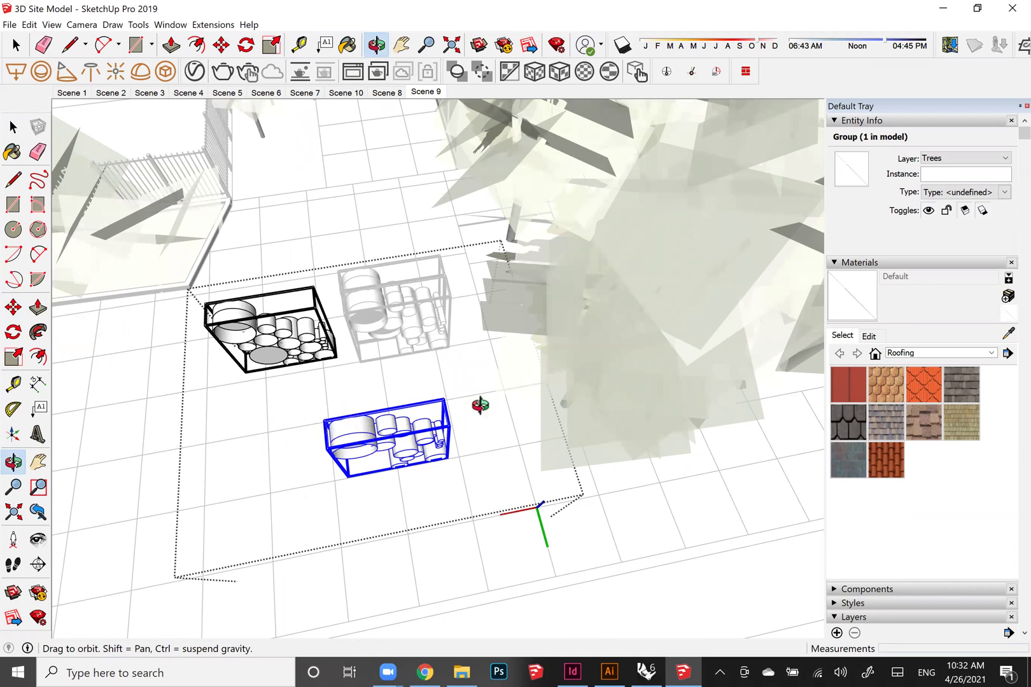
left_click_drag(481, 405, 477, 437)
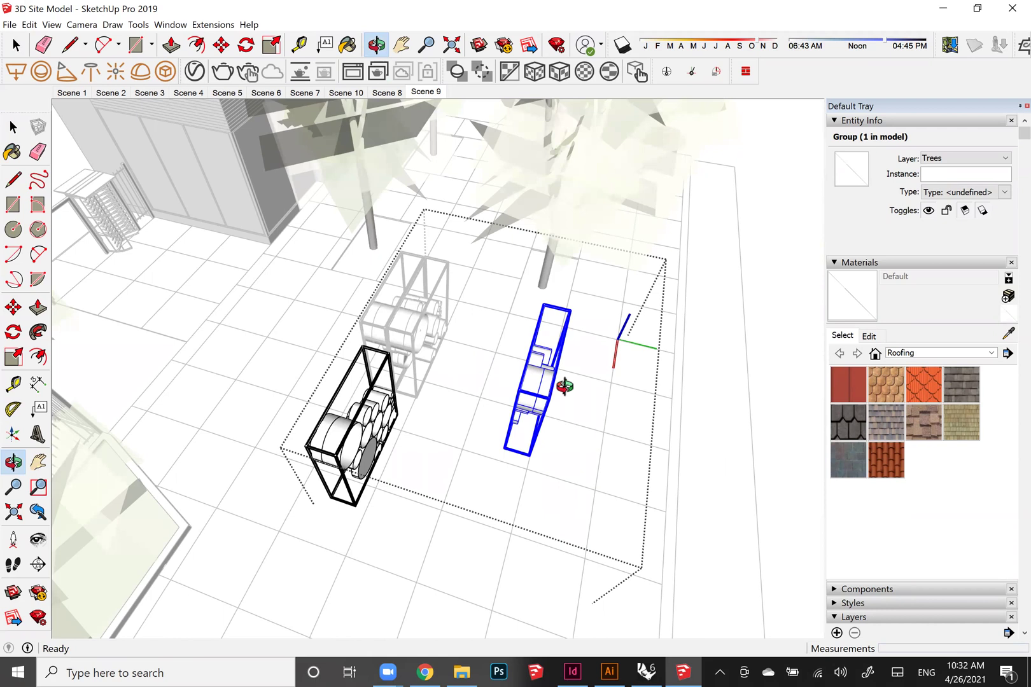
key("space")
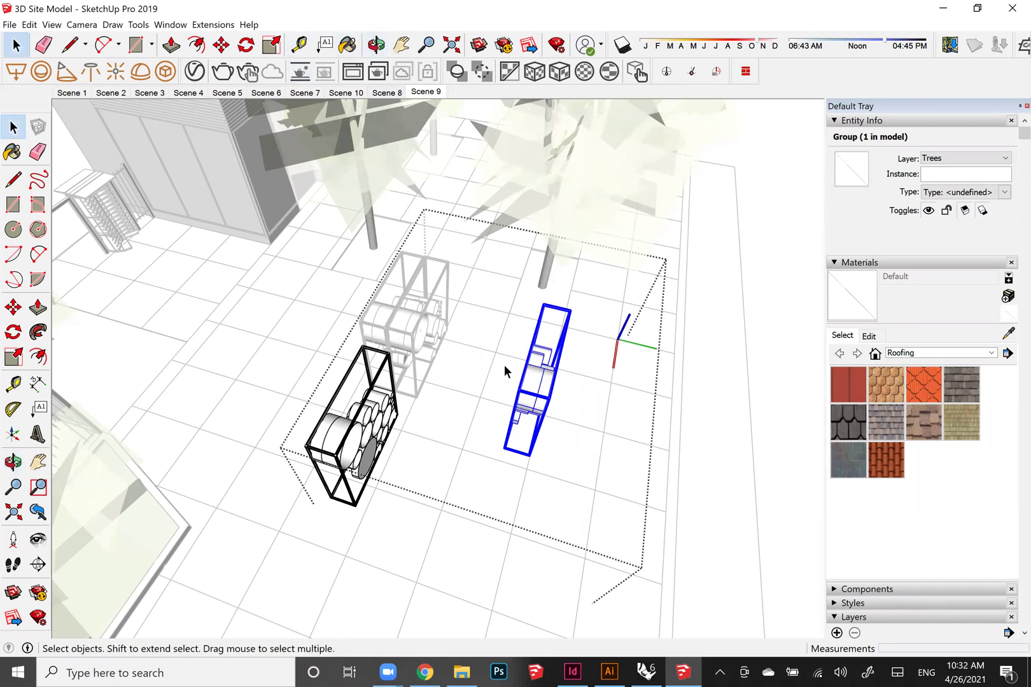
key("o")
middle_click_drag(489, 384, 296, 444)
key("m")
left_click(294, 444)
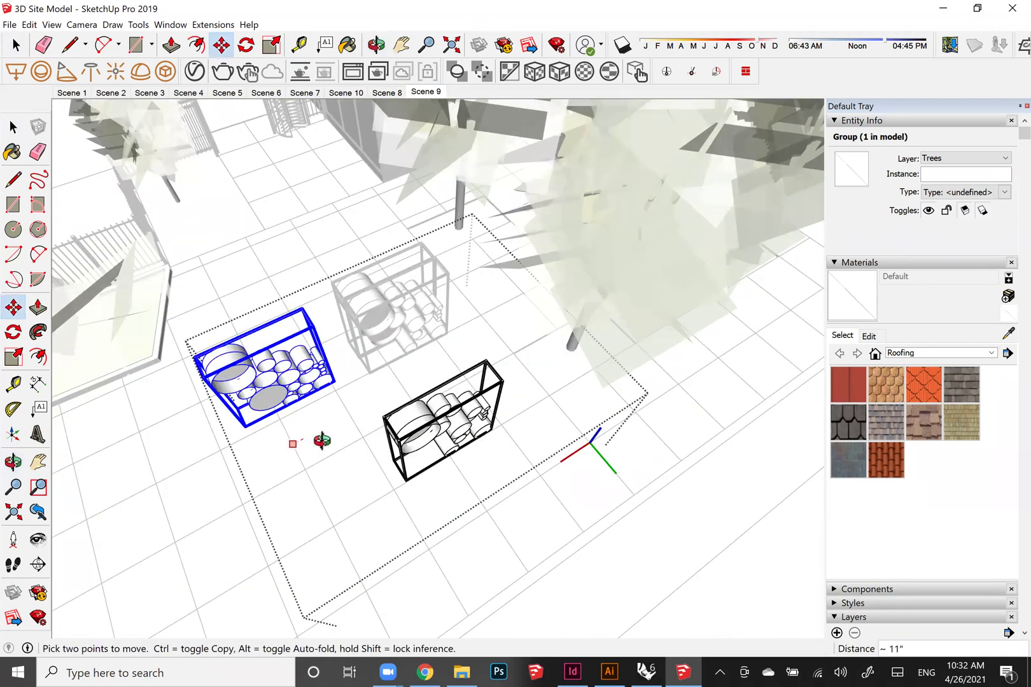
Rotate the selected frame group near the planting bed on the ground plane so it stands angled to the PopUp Site frame
left_click(375, 44)
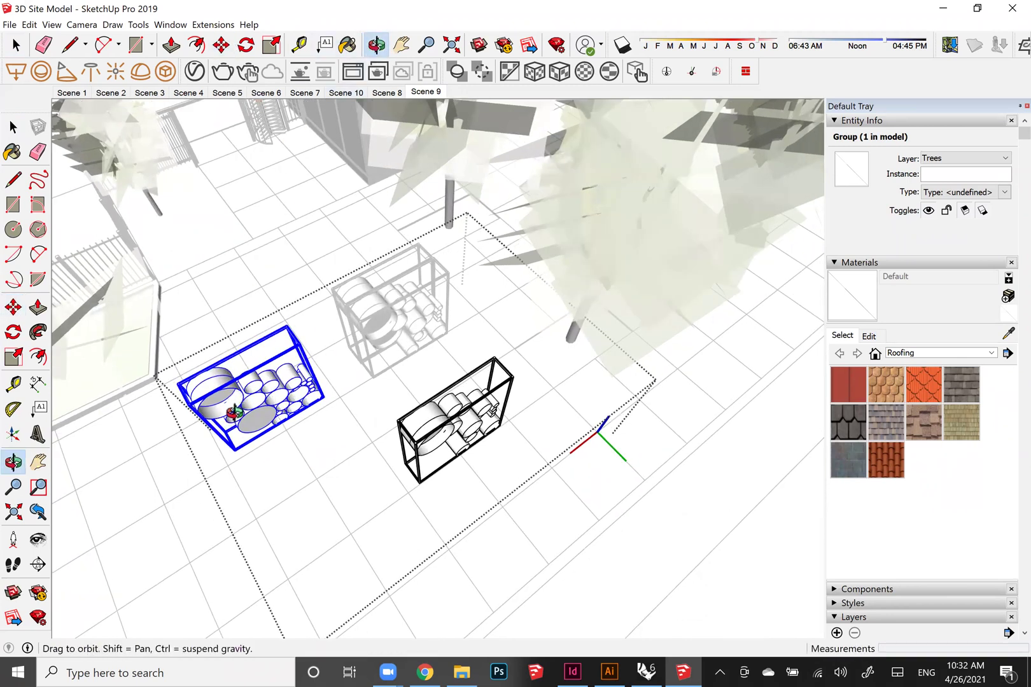
left_click_drag(453, 349, 414, 363)
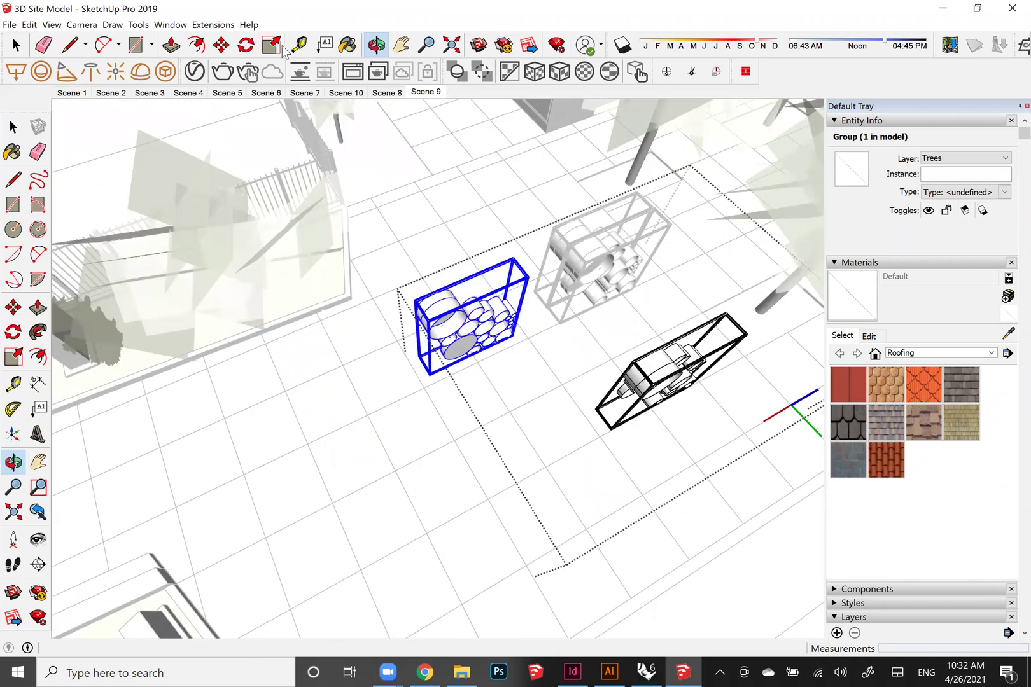
left_click_drag(285, 51, 258, 52)
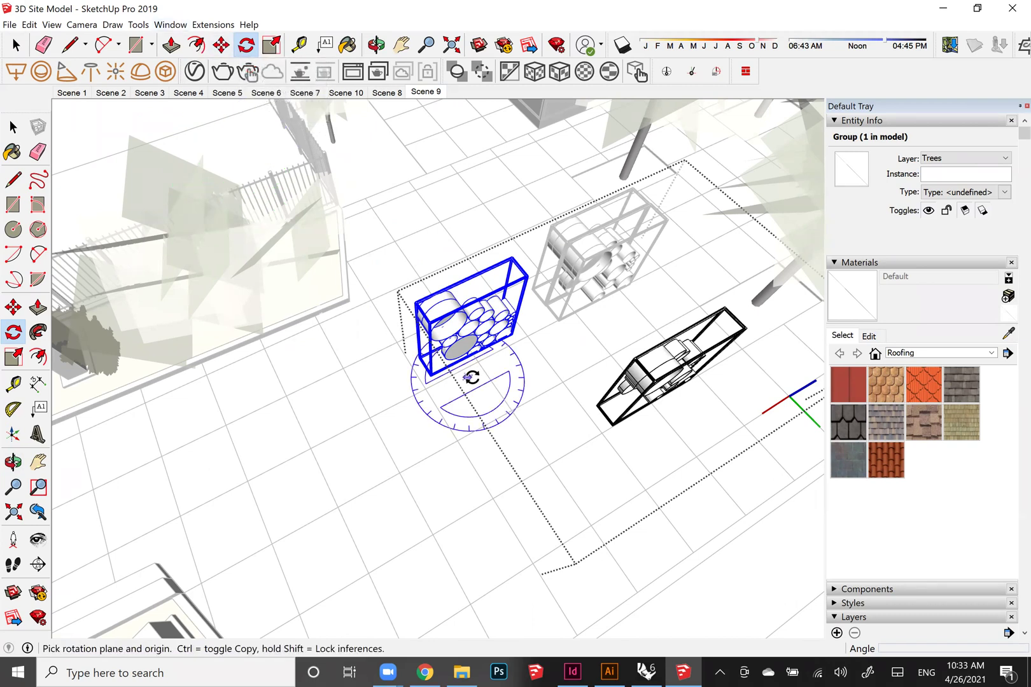
left_click(472, 377)
left_click(412, 430)
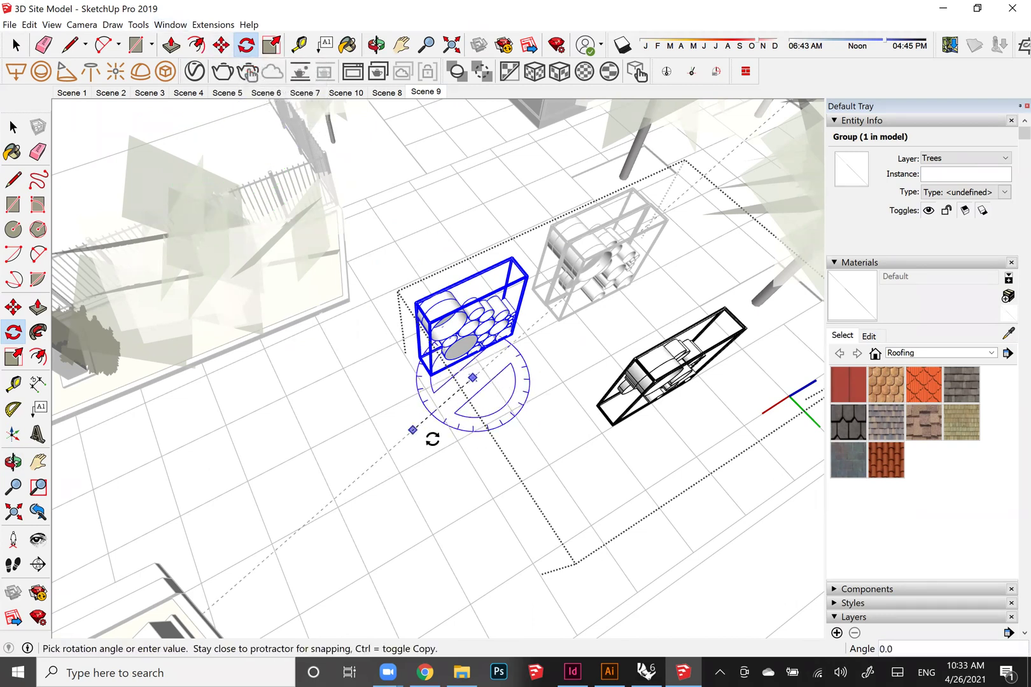
left_click(469, 447)
key("space")
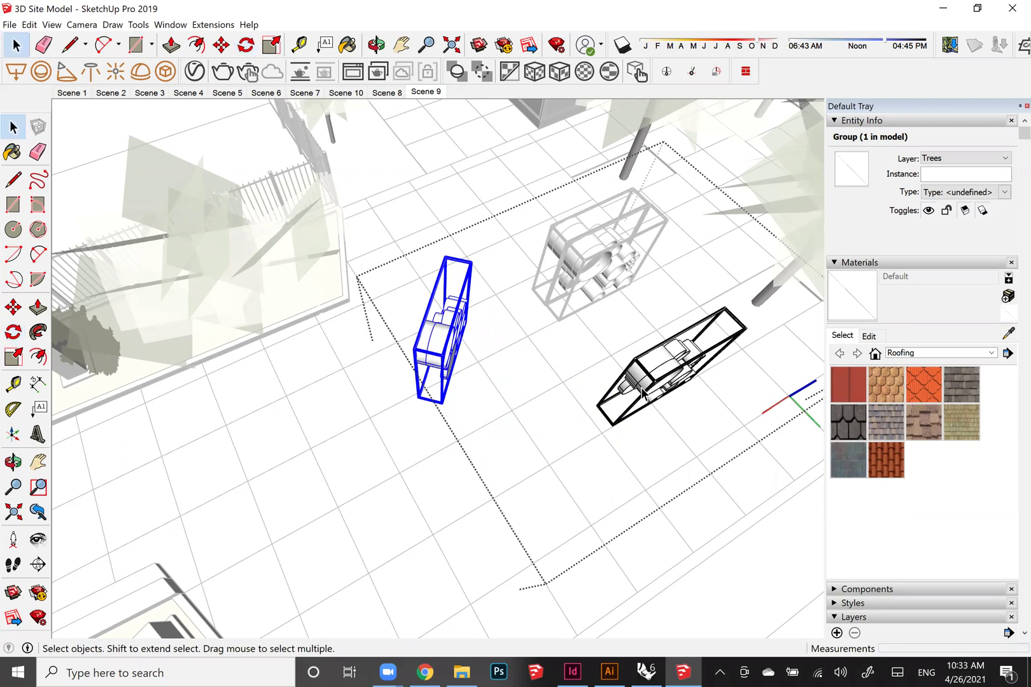
Rotate the other frame group roughly a quarter turn on the ground plane, swinging it round beside the PopUp Site frame near the trees
left_click(655, 366)
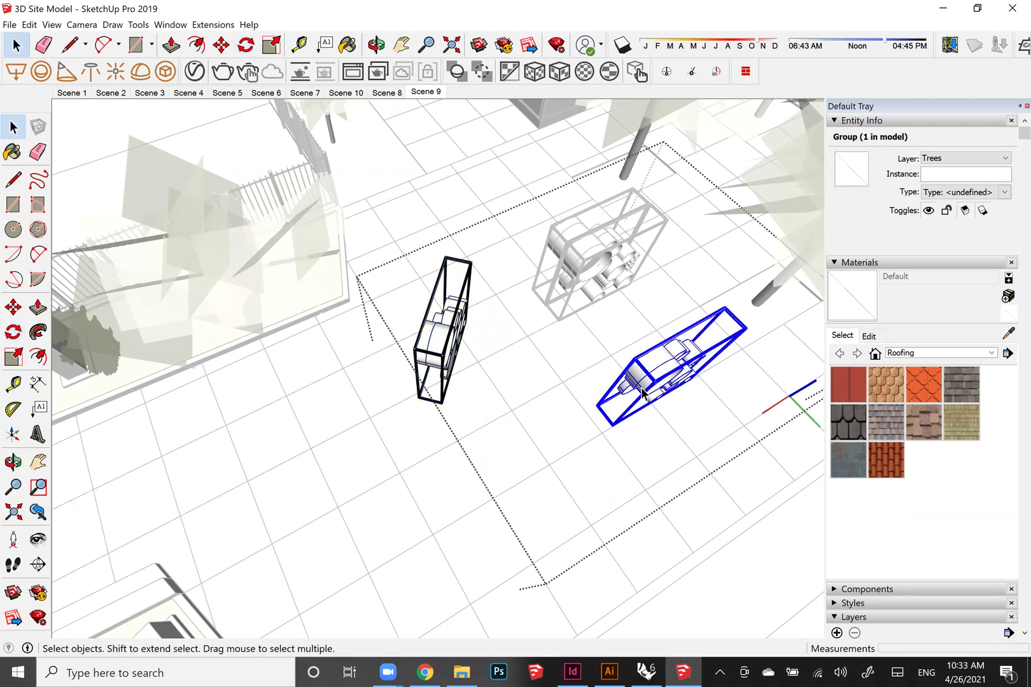
left_click(246, 45)
left_click(572, 351)
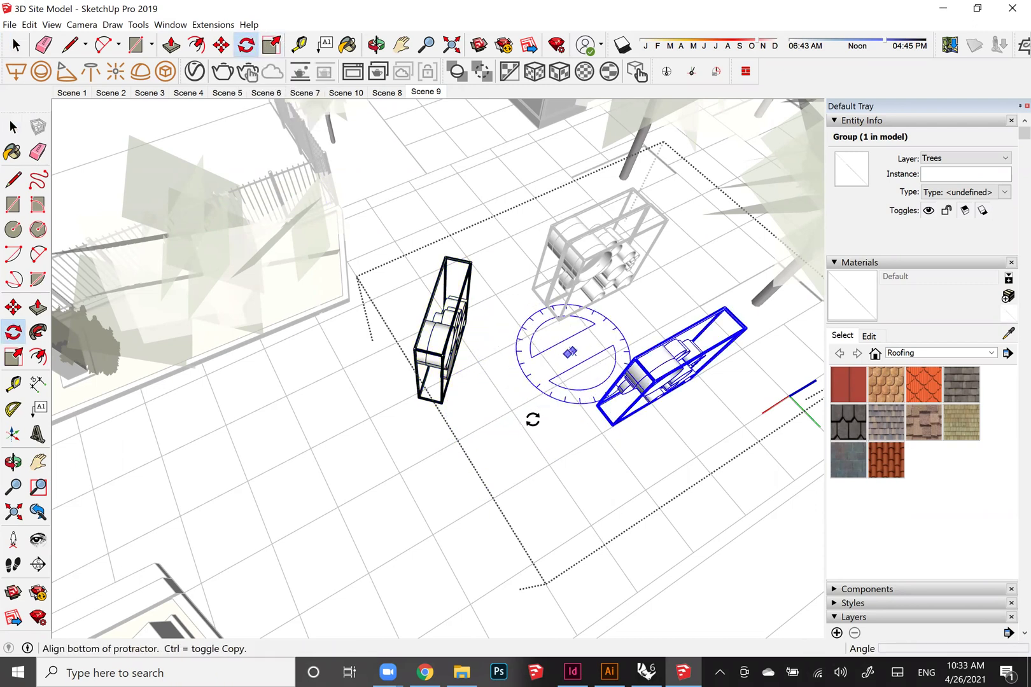
left_click(514, 429)
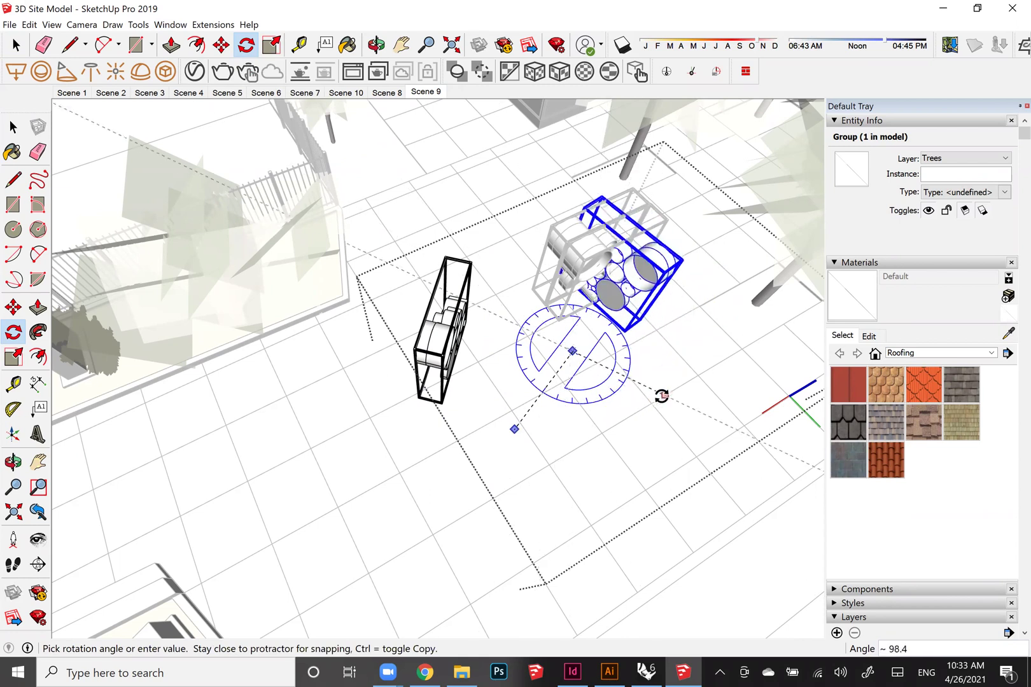
key("space")
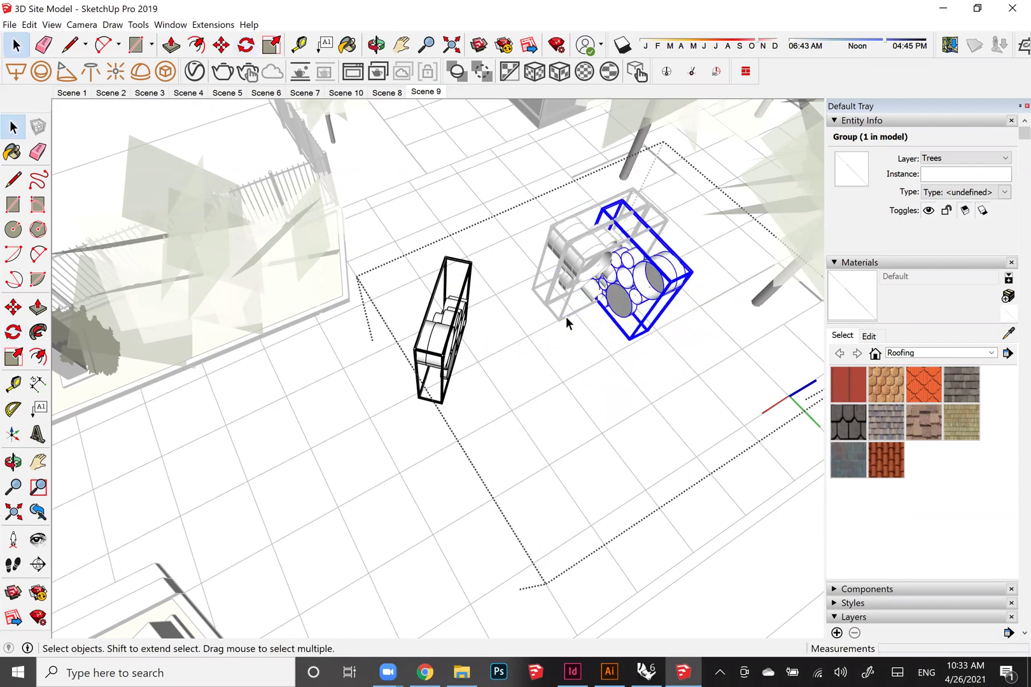
Select both frame groups and move them together about 4' 6" along the red axis toward the trees
middle_click_drag(533, 350, 361, 347)
left_click(356, 347, "shift")
key("m")
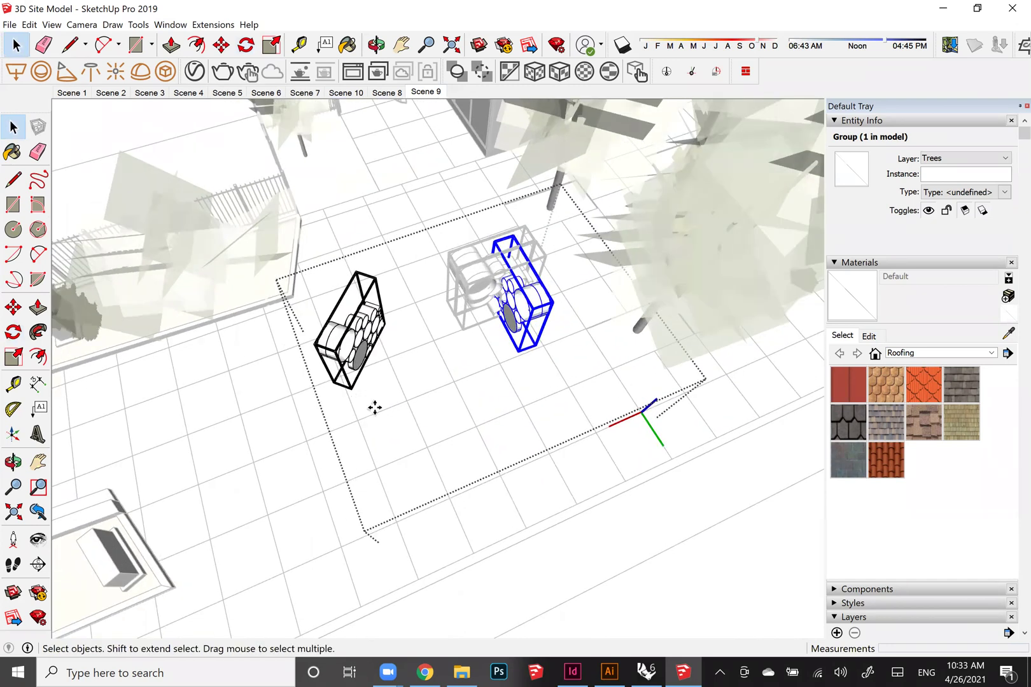
left_click(386, 421)
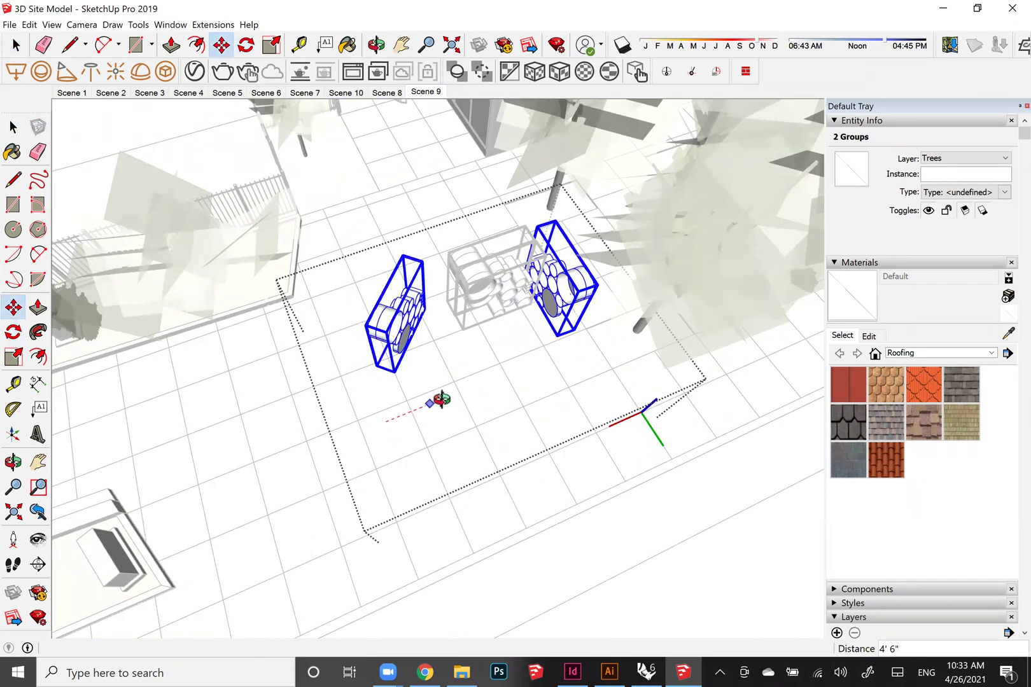
left_click(432, 398)
Review the placement of both rotated frames from above and from several sides, and close the PopUp Separate component
middle_click_drag(523, 333, 508, 327)
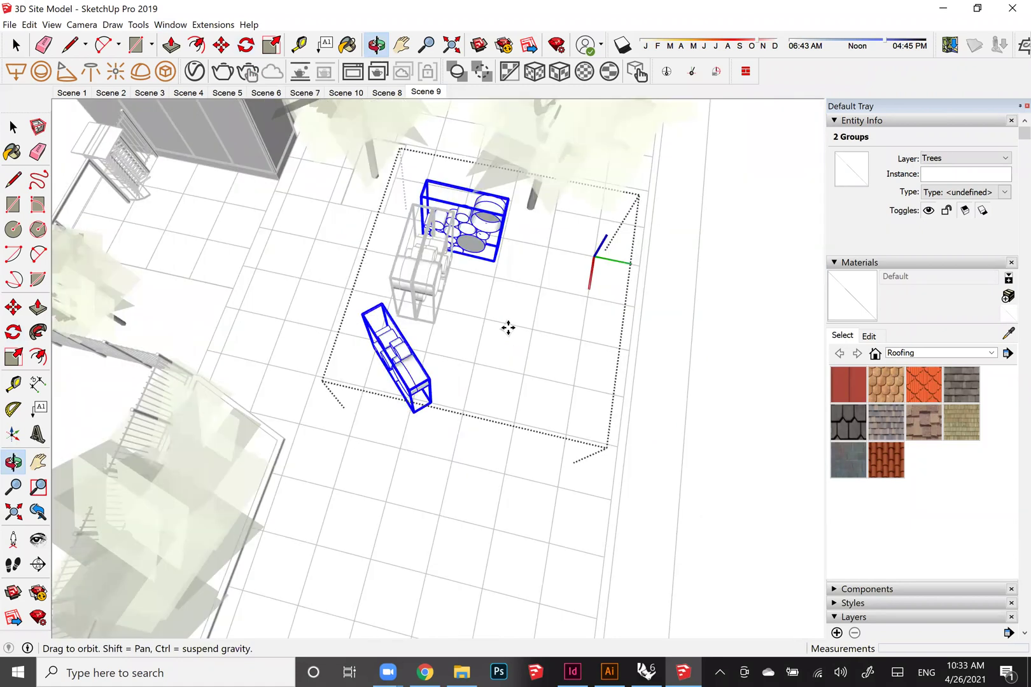
middle_click_drag(481, 134, 488, 135)
left_click(457, 341)
key("space")
scroll(460, 243, "down", 3)
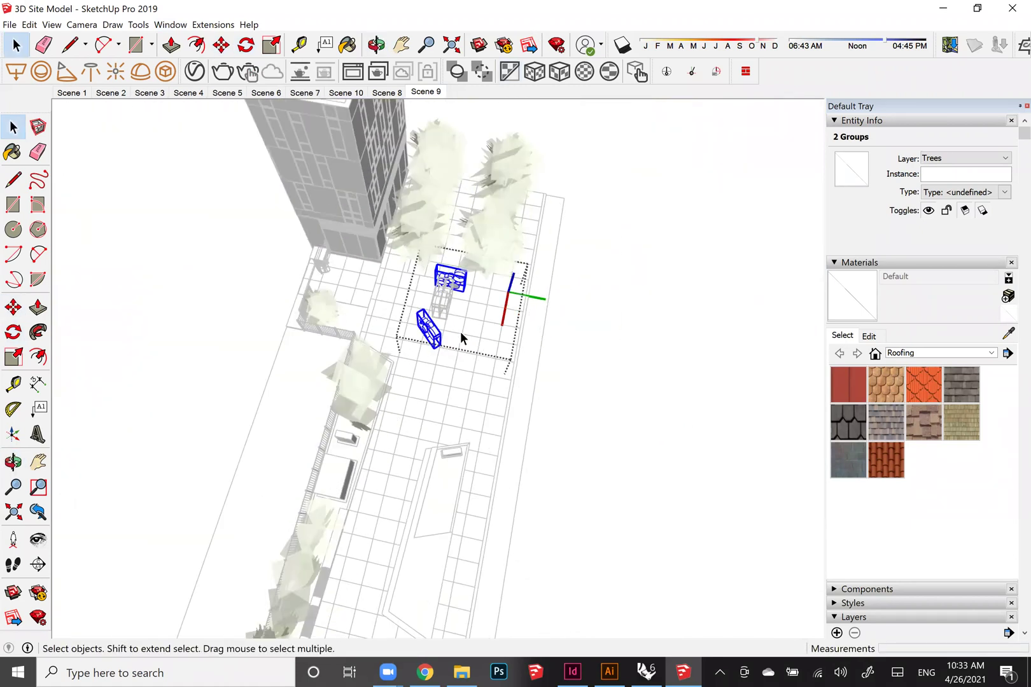
scroll(462, 337, "up", 3)
middle_click_drag(483, 333, 517, 414)
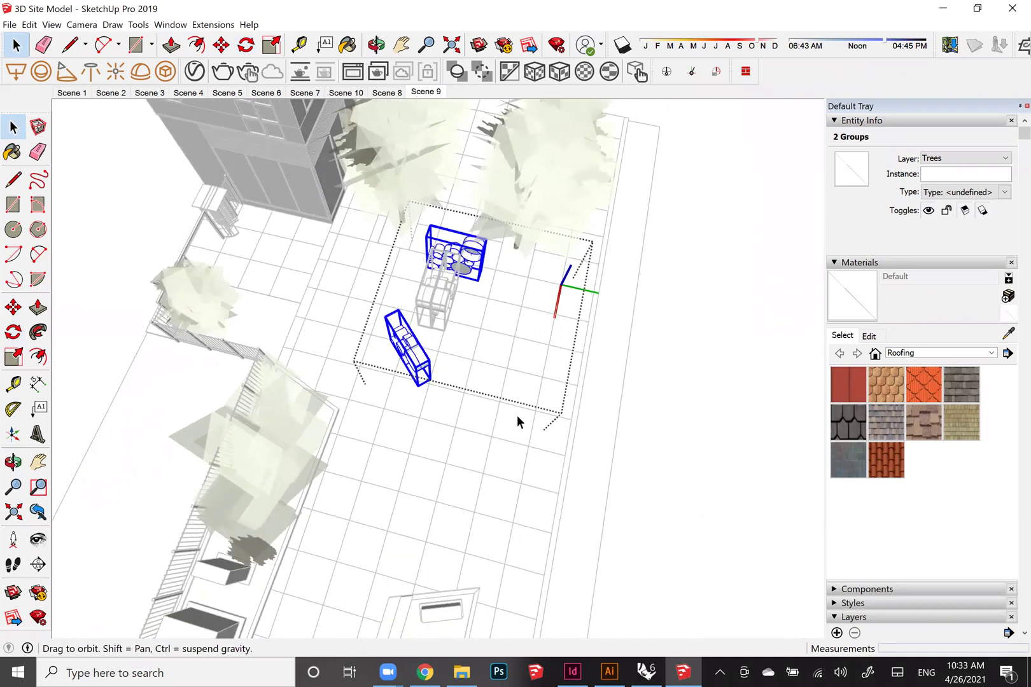
middle_click_drag(449, 423, 676, 457)
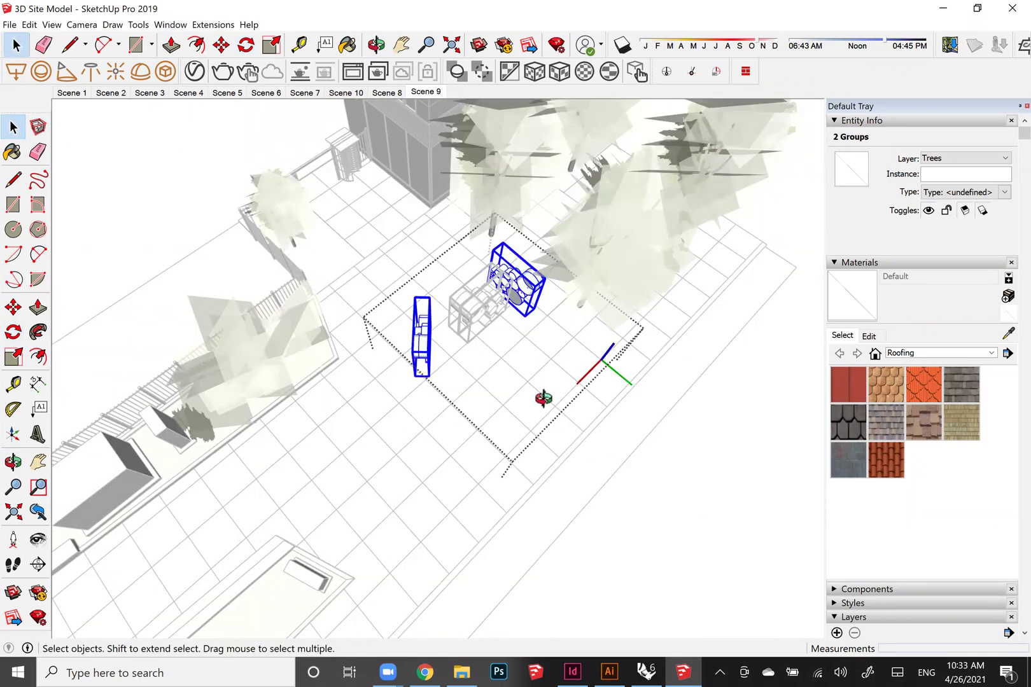
key("Escape")
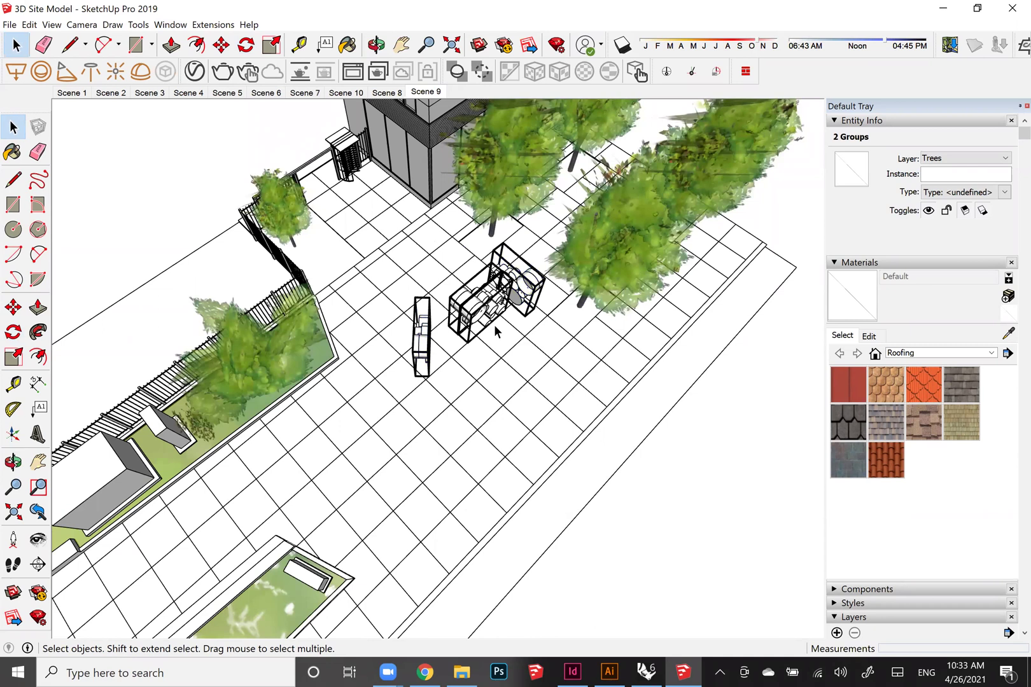
Select the PopUp Site component and move it off the plaza into the empty space beyond the outer edge
left_click(494, 324)
mouse_move(494, 324)
middle_mouse_down()
mouse_move(482, 360)
mouse_move(491, 322)
middle_mouse_up()
left_click(491, 321)
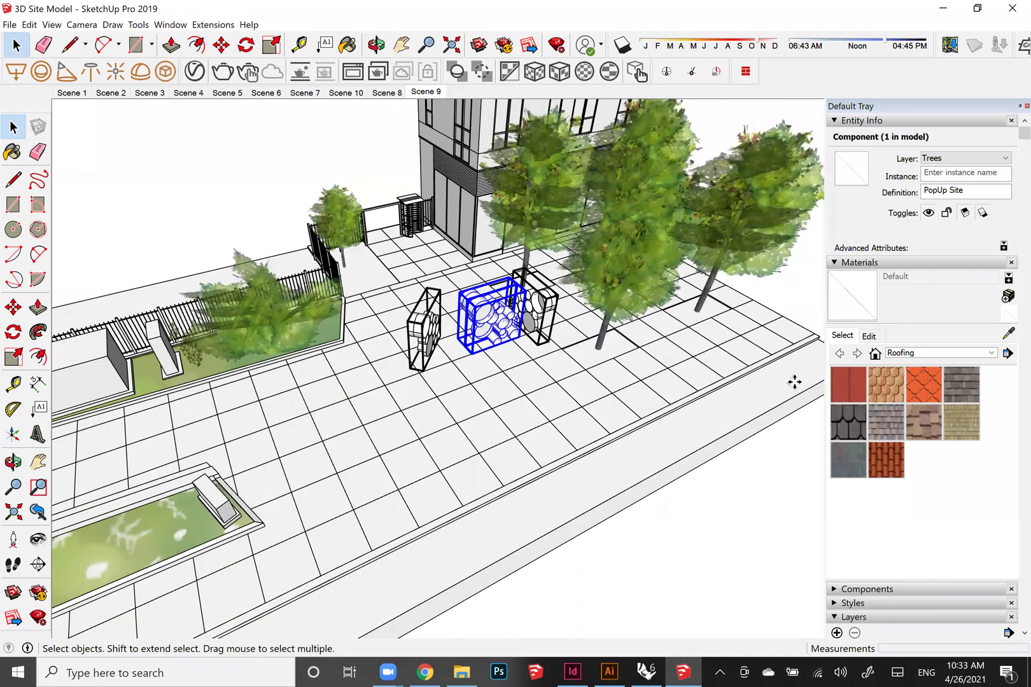
middle_click_drag(668, 400, 749, 472)
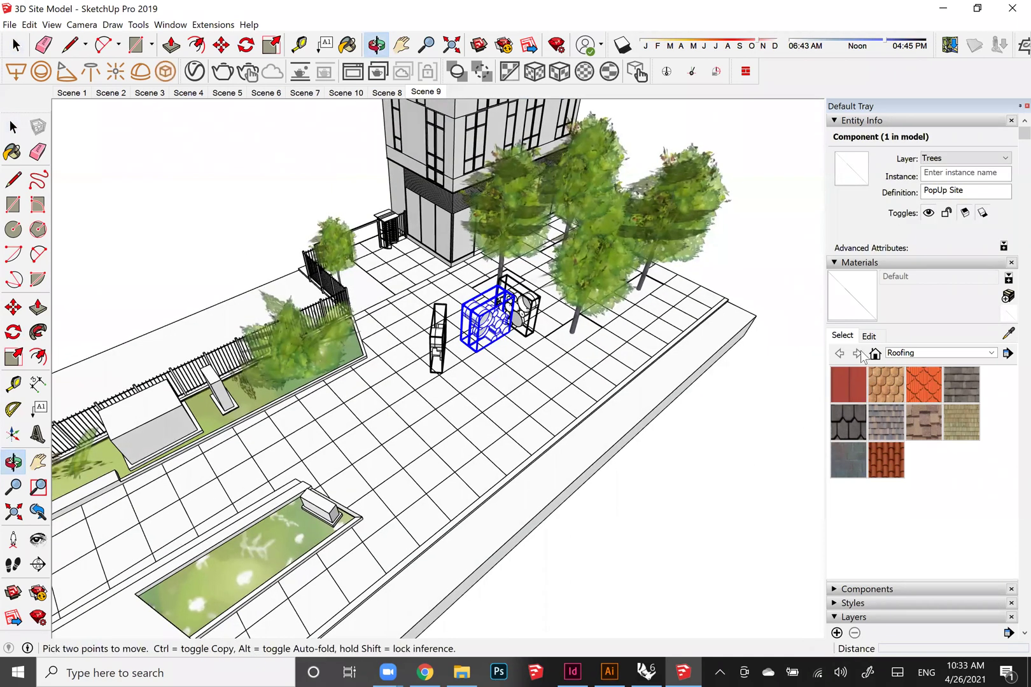
scroll(668, 386, "down", 2)
Switch to Scene 8 and examine the two separate frames on the plaza from eye level
left_click(395, 98)
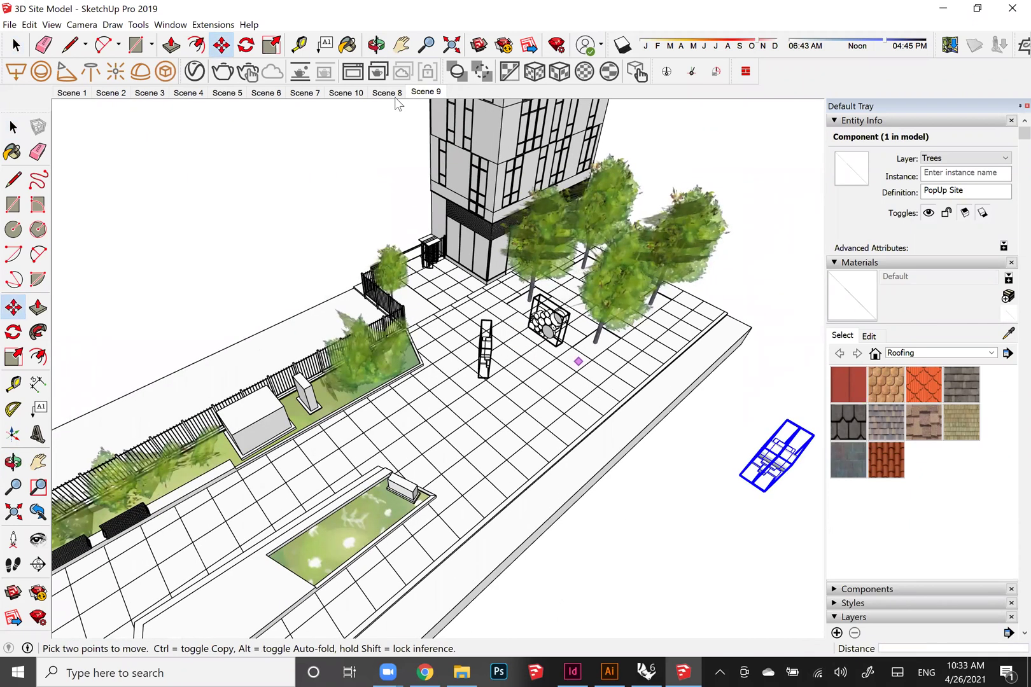
left_click(393, 93)
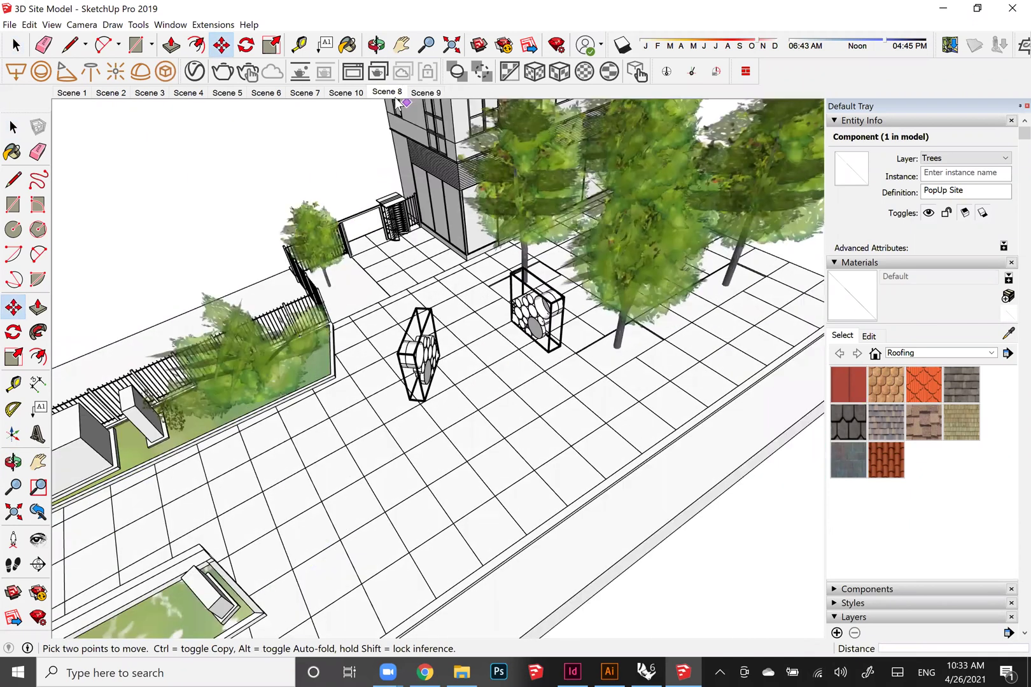
middle_click_drag(279, 364, 507, 366)
middle_click_drag(430, 368, 776, 381)
middle_click_drag(439, 363, 454, 321)
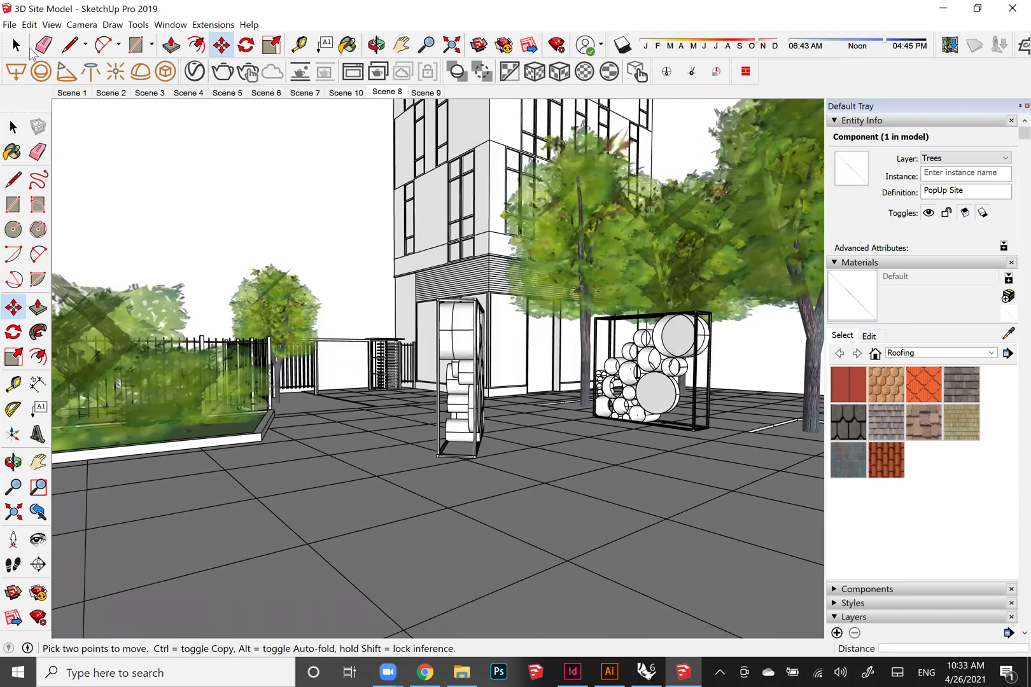